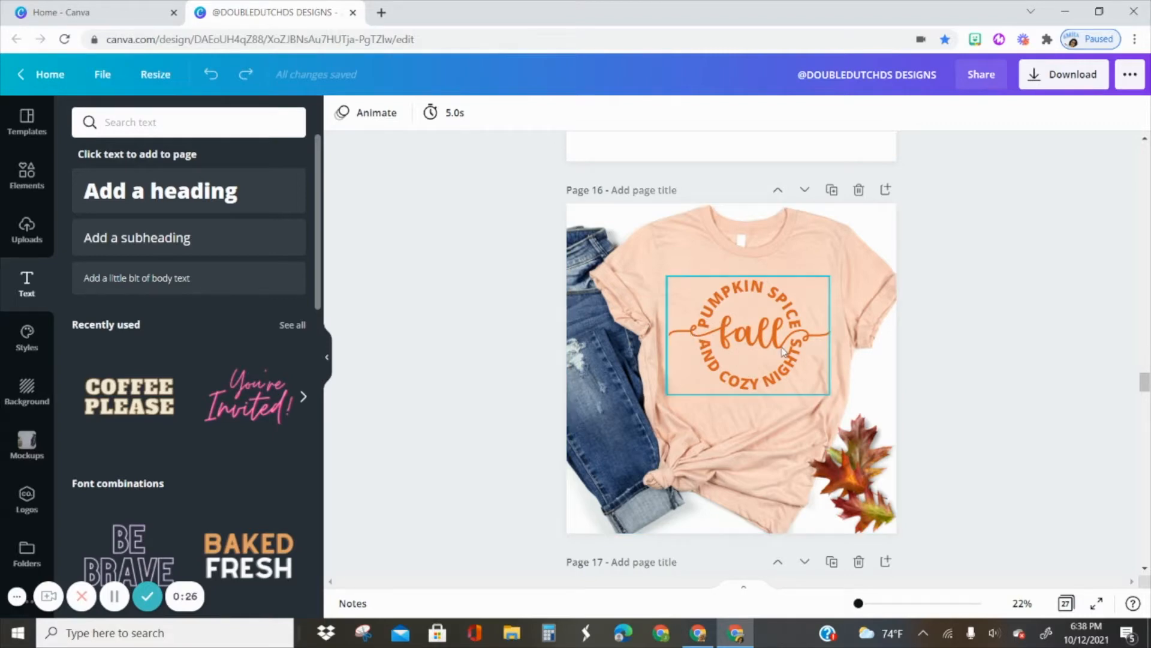
# Step: Examine the finished circular "Pumpkin Spice and Cozy Nights" fall design on page 15 and its T-shirt mockup on page 16
pyautogui.scroll(5, 911, 360)
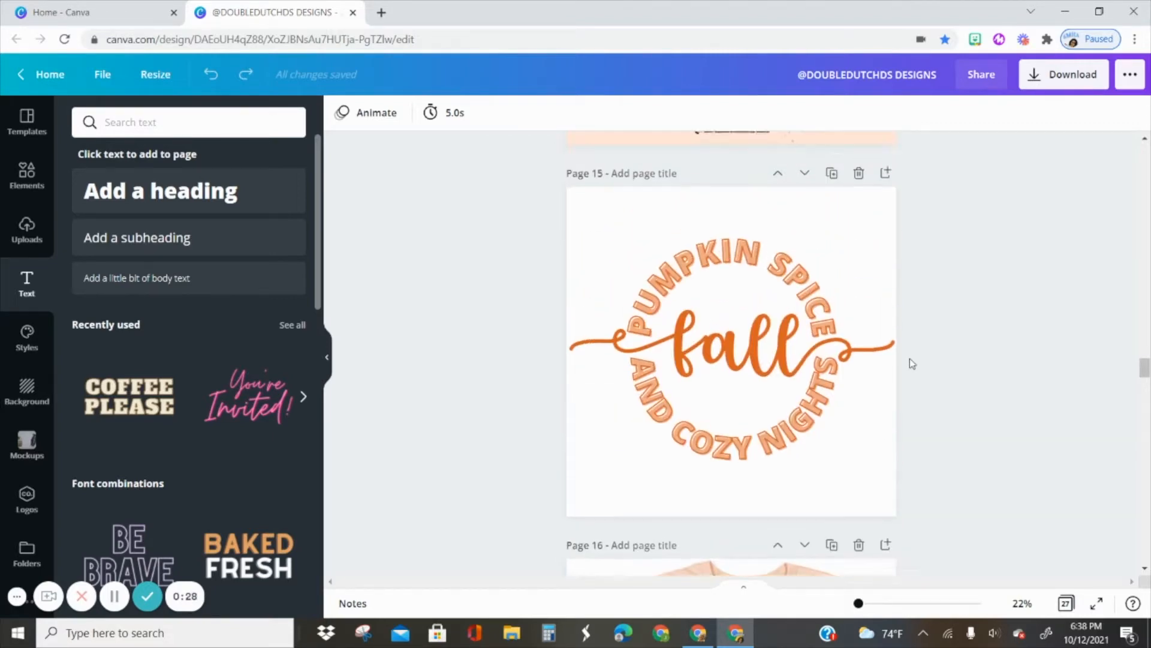
pyautogui.scroll(-1, 910, 363)
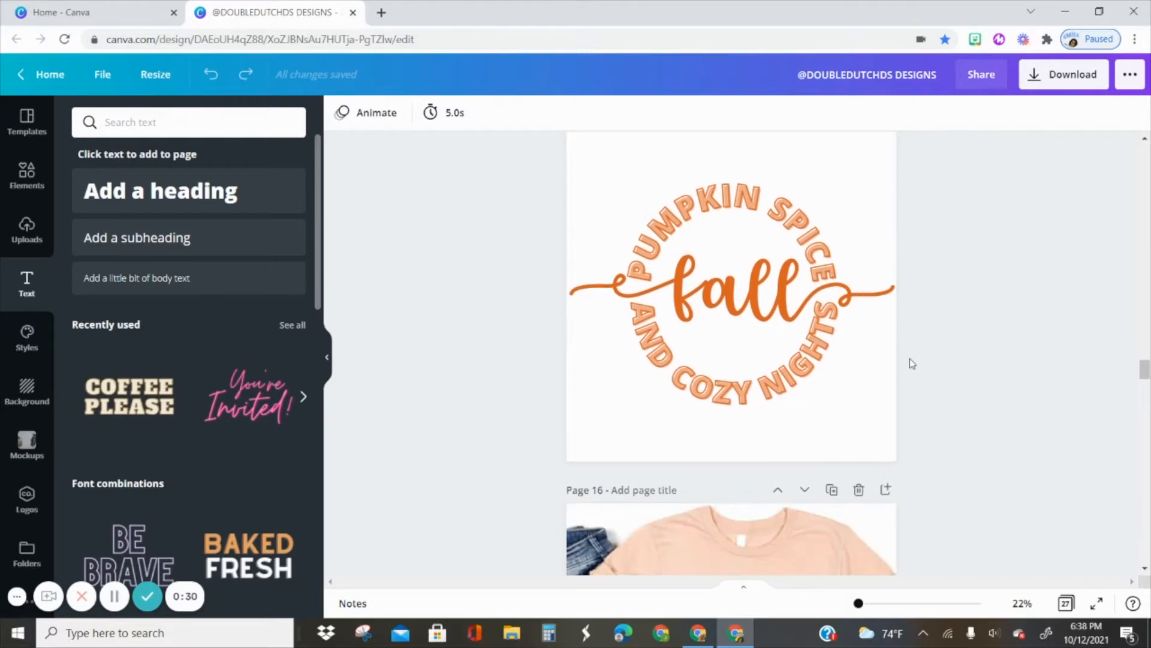
pyautogui.scroll(-5, 909, 362)
pyautogui.scroll(7, 907, 362)
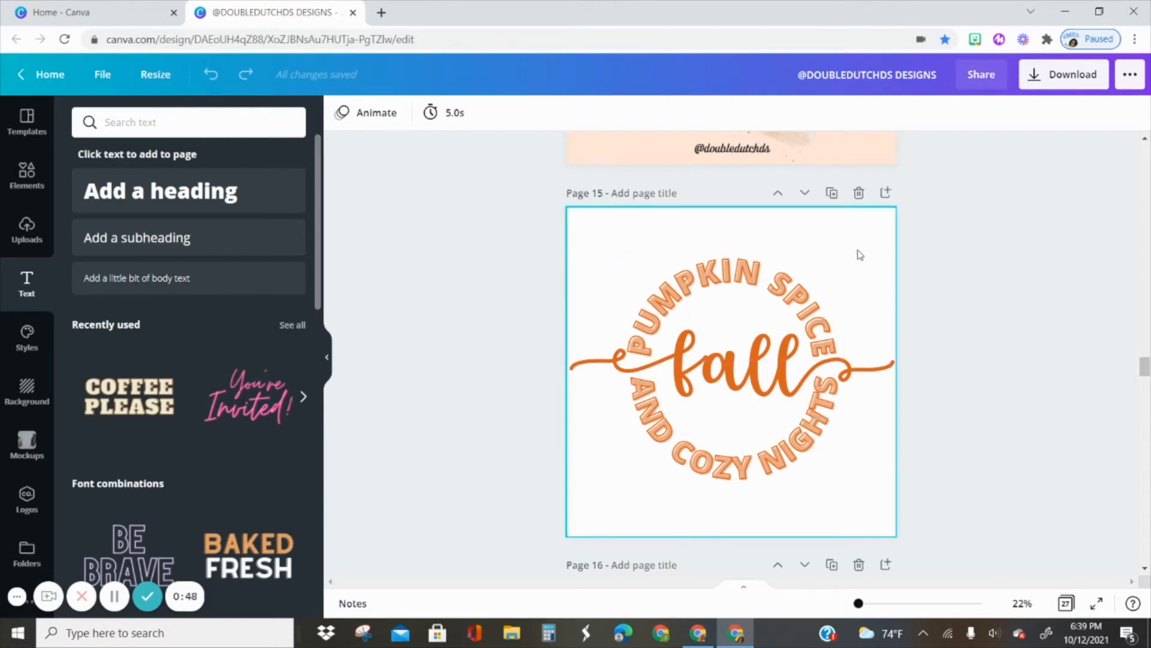
pyautogui.moveTo(859, 604); pyautogui.dragTo(864, 603)
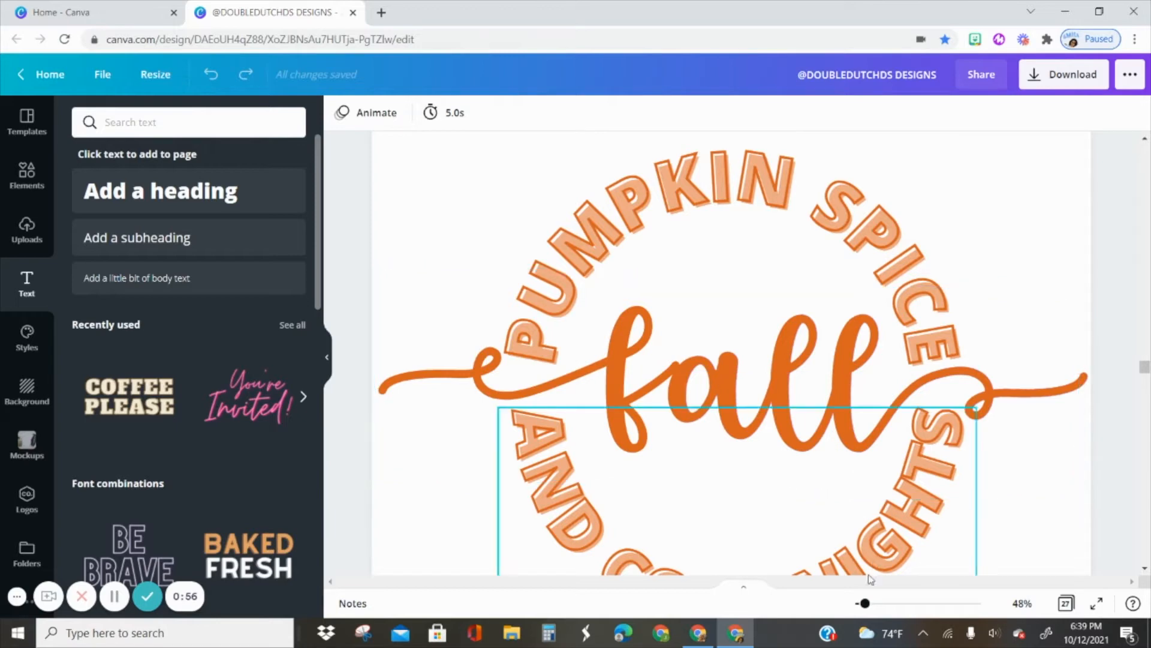
pyautogui.moveTo(864, 604); pyautogui.dragTo(857, 603)
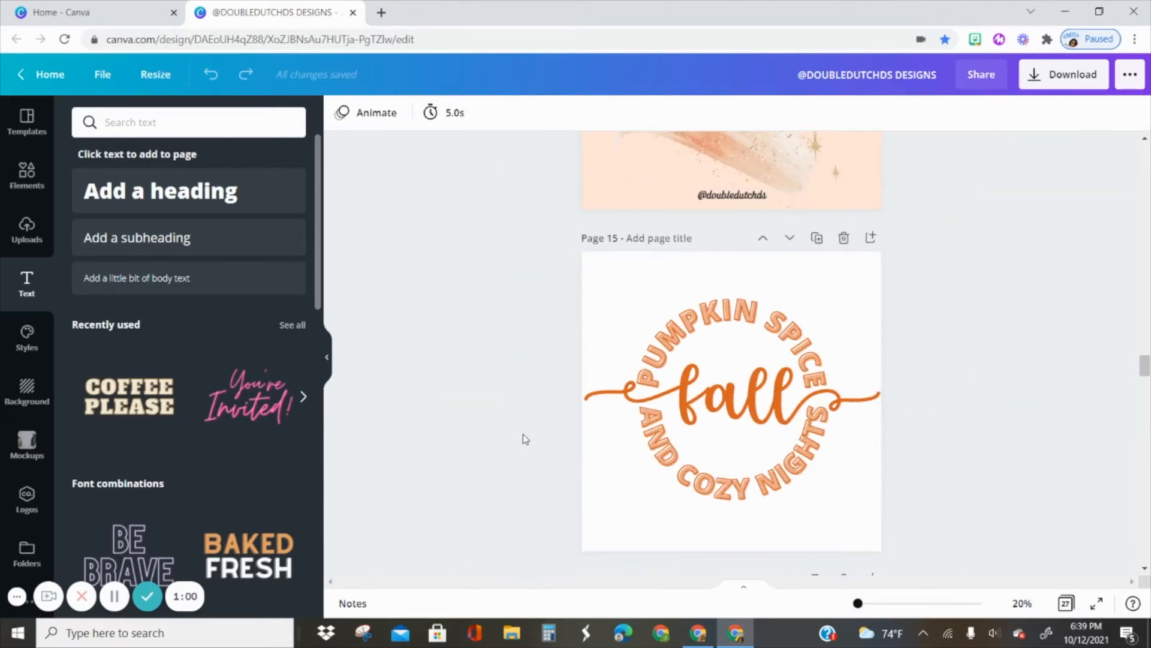
# Step: Add a blank page directly after the finished fall design on page 15
pyautogui.click(871, 238)
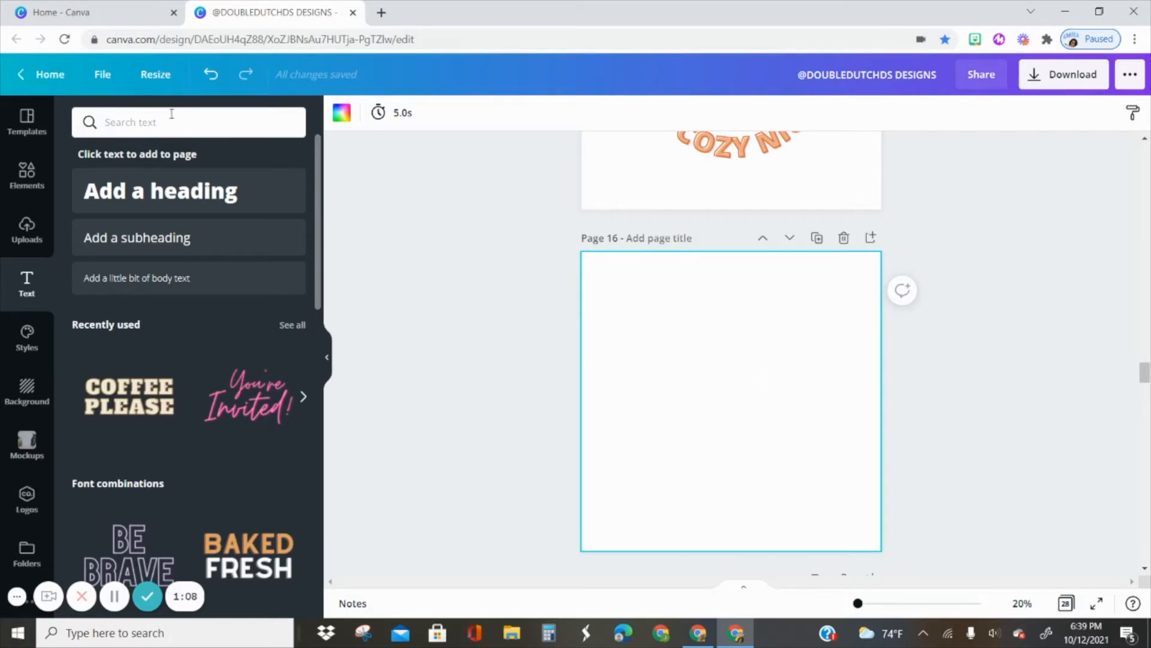
pyautogui.click(149, 78)
pyautogui.click(630, 404)
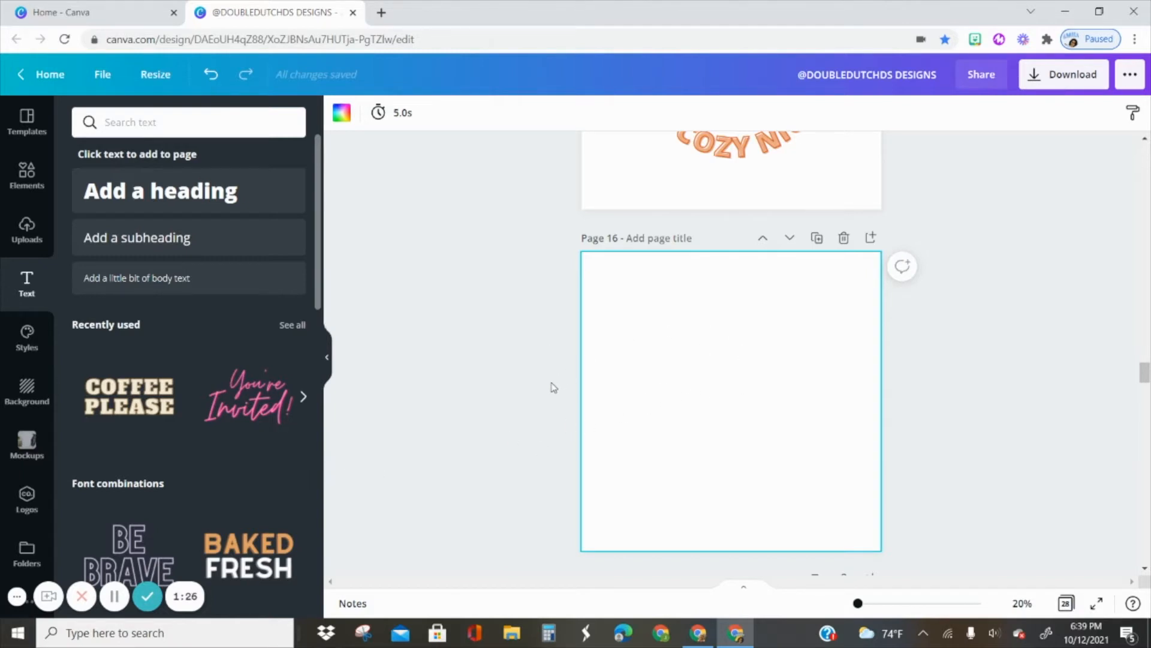
# Step: Add a text box to the blank page 16, enlarge it to font size 98.4 and place it slightly above the centre
pyautogui.press('t')
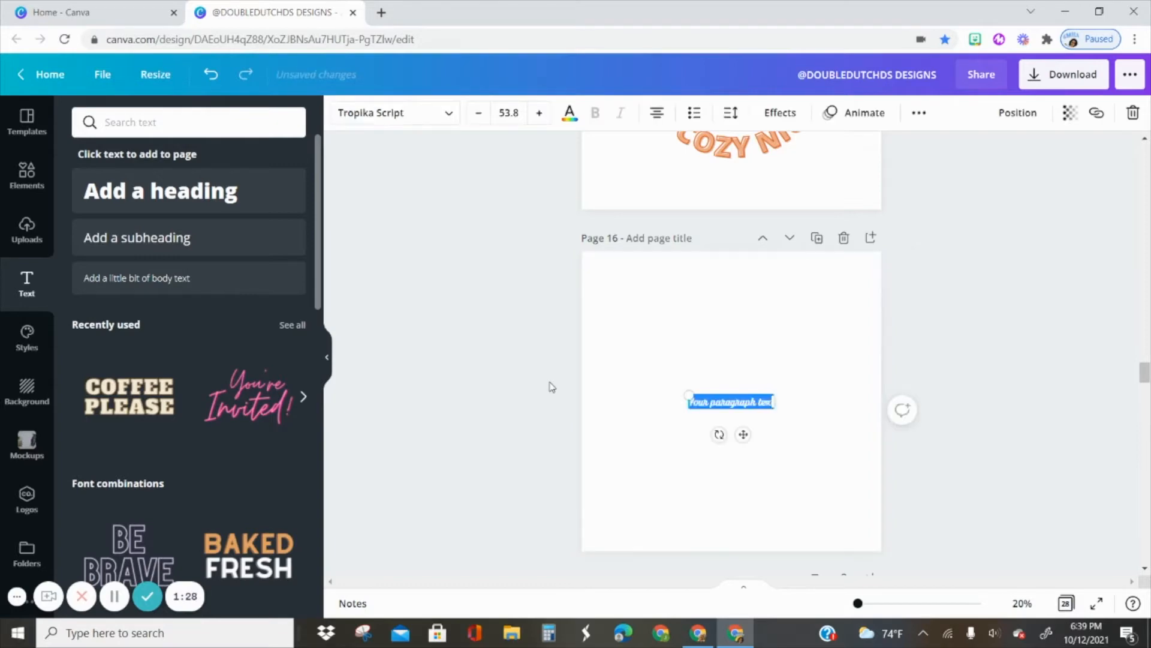
pyautogui.moveTo(689, 395); pyautogui.dragTo(624, 343)
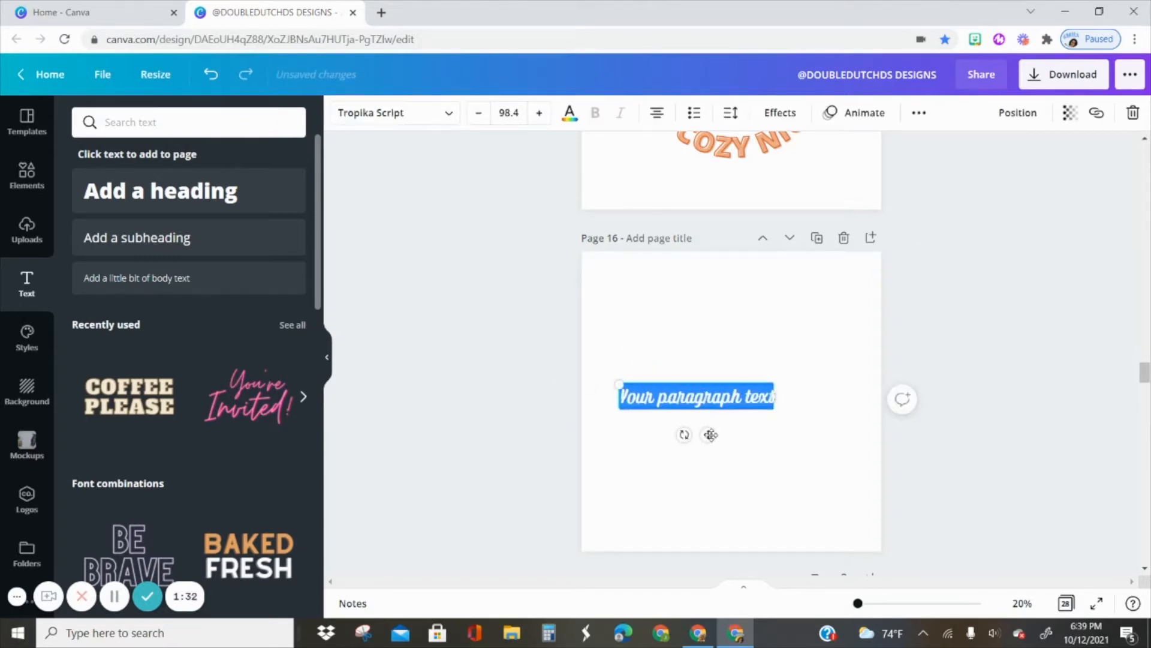
pyautogui.moveTo(708, 434); pyautogui.dragTo(733, 413)
pyautogui.moveTo(856, 605); pyautogui.dragTo(862, 604)
pyautogui.scroll(-3, 884, 505)
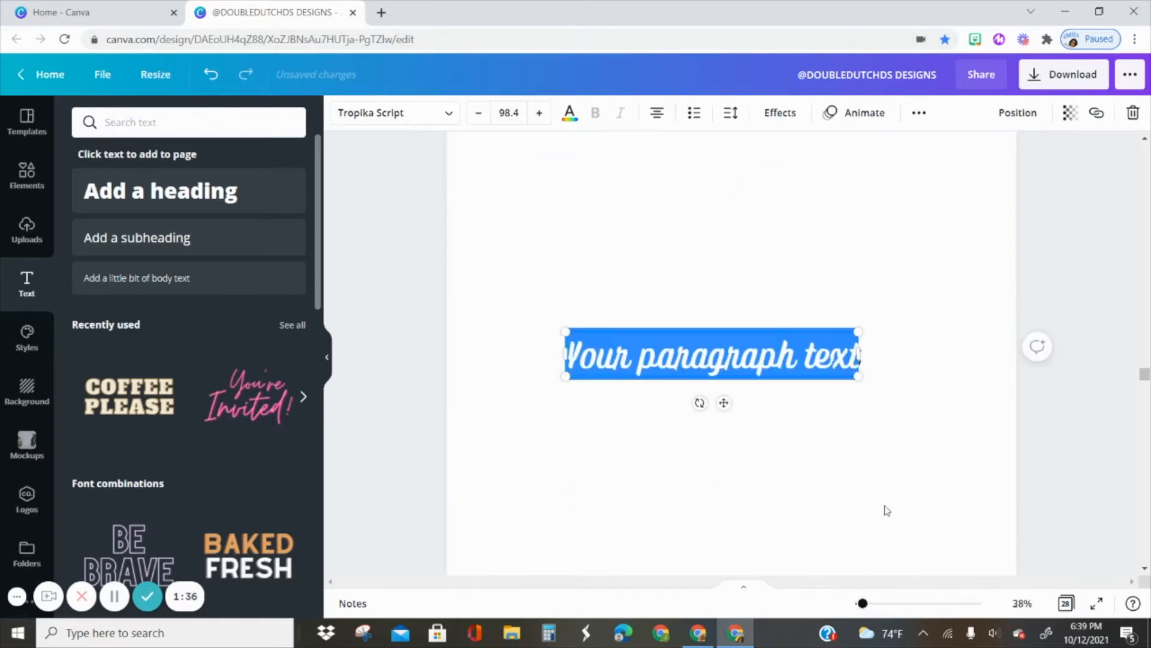
pyautogui.moveTo(862, 604); pyautogui.dragTo(859, 603)
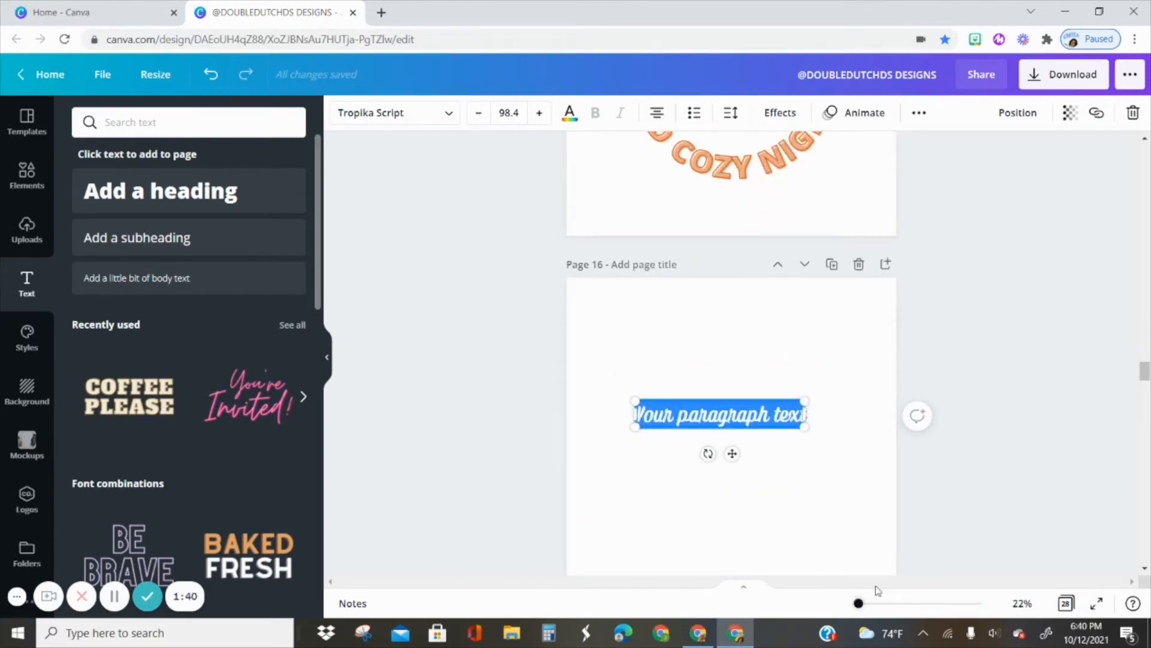
pyautogui.scroll(-3, 951, 521)
pyautogui.scroll(1, 950, 521)
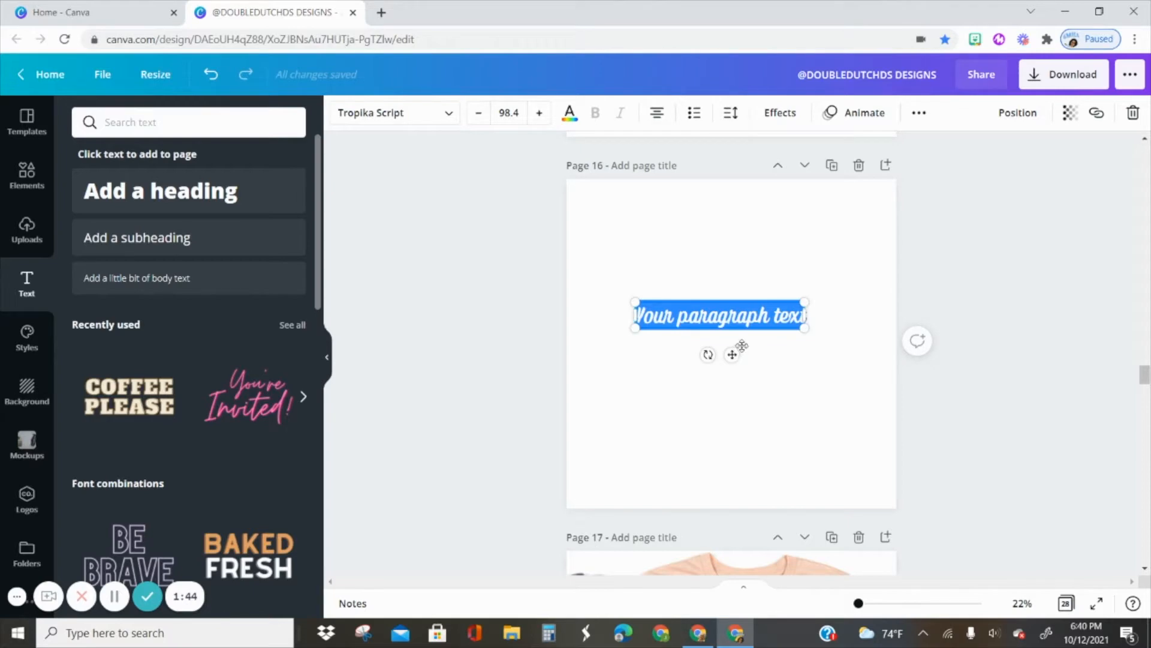
pyautogui.moveTo(737, 346); pyautogui.dragTo(748, 334)
pyautogui.click(770, 294)
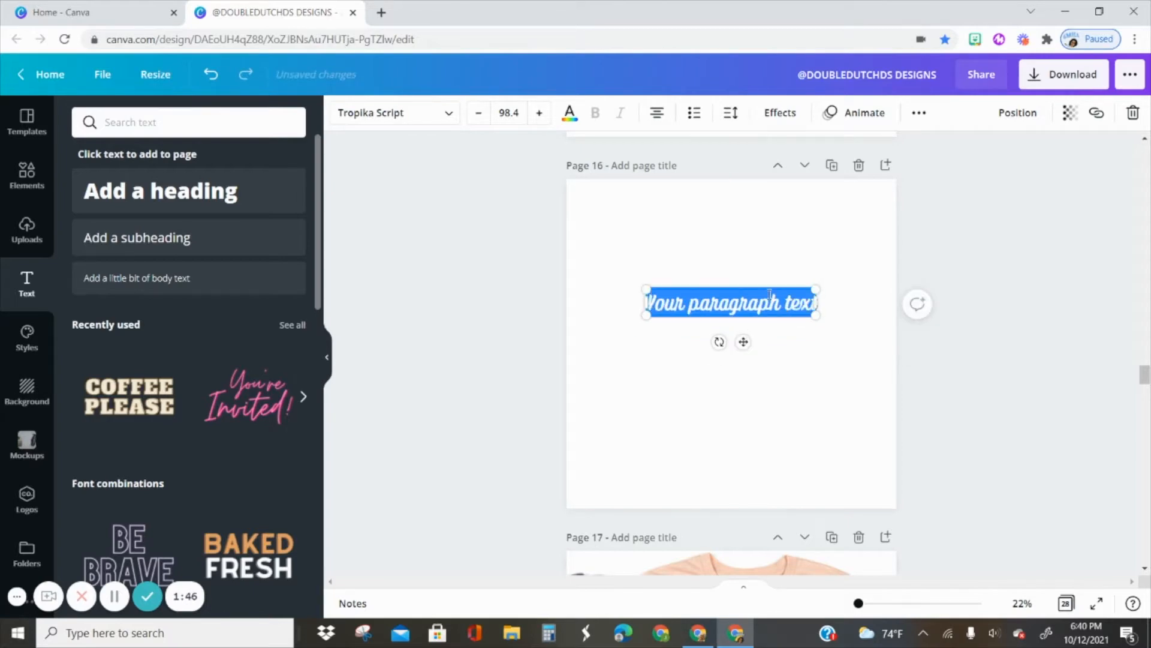
# Step: Replace the placeholder text with "pumpkin spice" and enlarge it to font size 149
pyautogui.write('pumpkin')
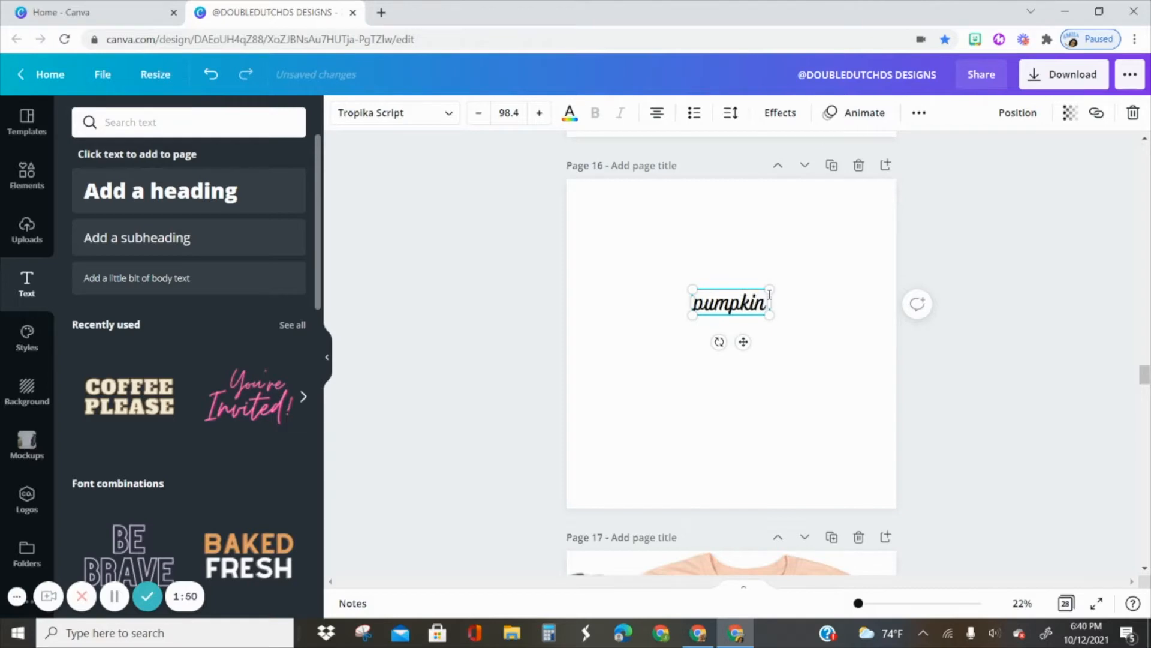
pyautogui.write(' spice')
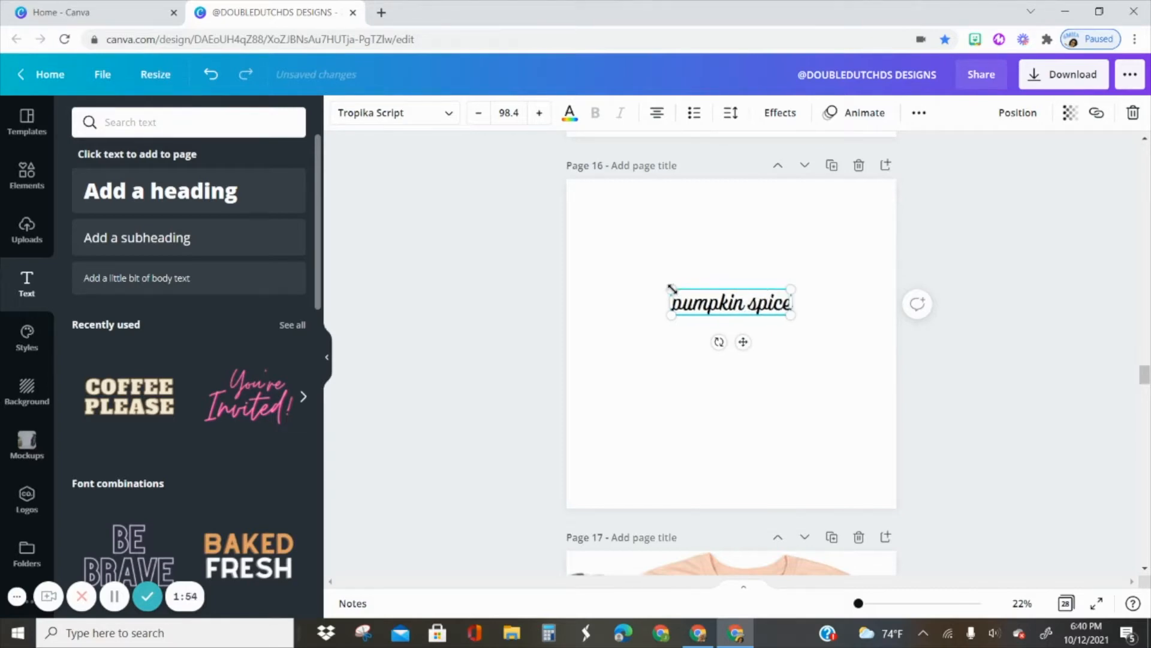
pyautogui.moveTo(671, 289); pyautogui.dragTo(610, 275)
pyautogui.moveTo(773, 314); pyautogui.dragTo(804, 312)
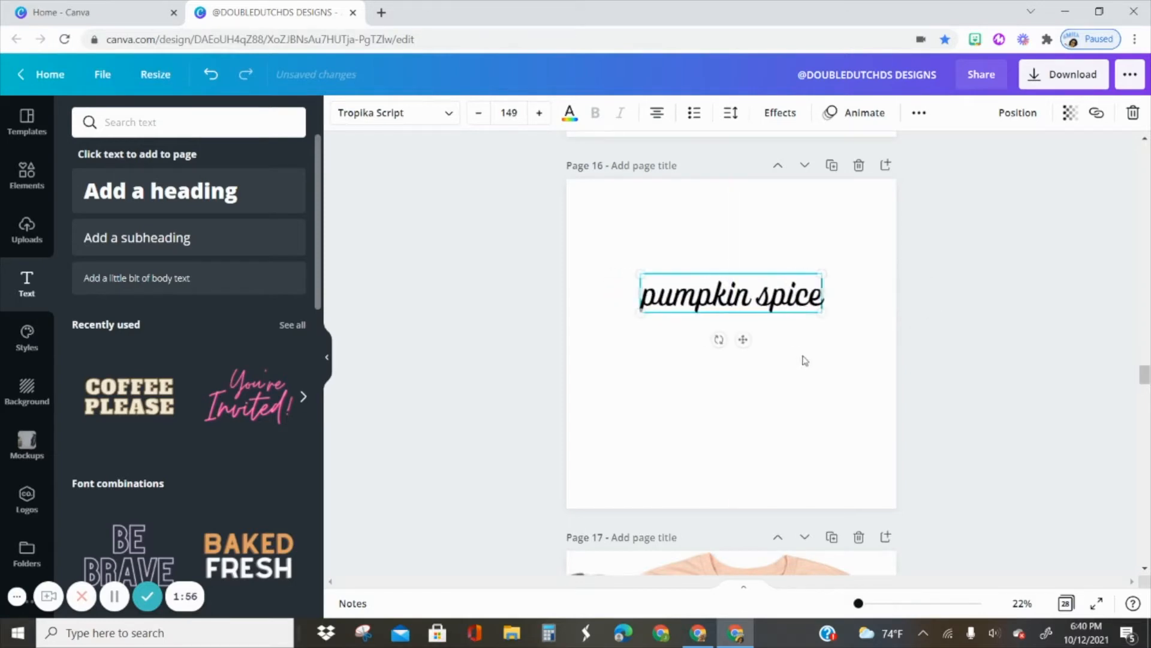
pyautogui.click(808, 386)
pyautogui.click(702, 281)
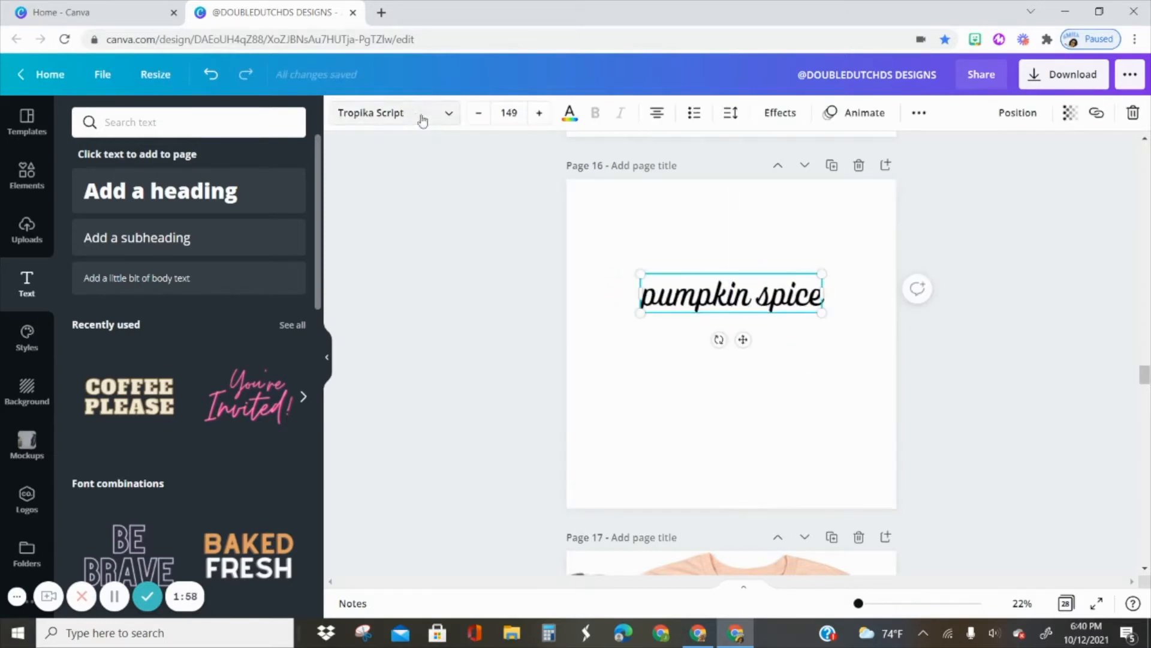
# Step: Change the font of the "pumpkin spice" text to Open Sans Extra Bold
pyautogui.click(380, 114)
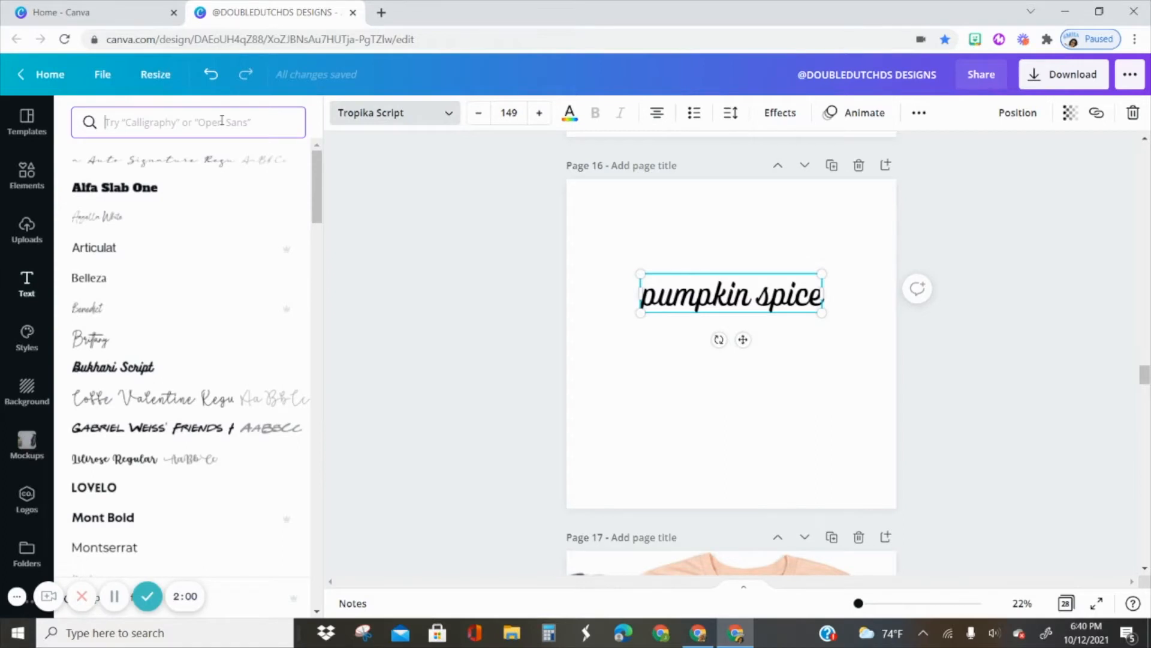
pyautogui.write('opensands')
pyautogui.press('BackSpace')
pyautogui.press('BackSpace')
pyautogui.press('BackSpace')
pyautogui.press('BackSpace')
pyautogui.press('BackSpace')
pyautogui.write('sans')
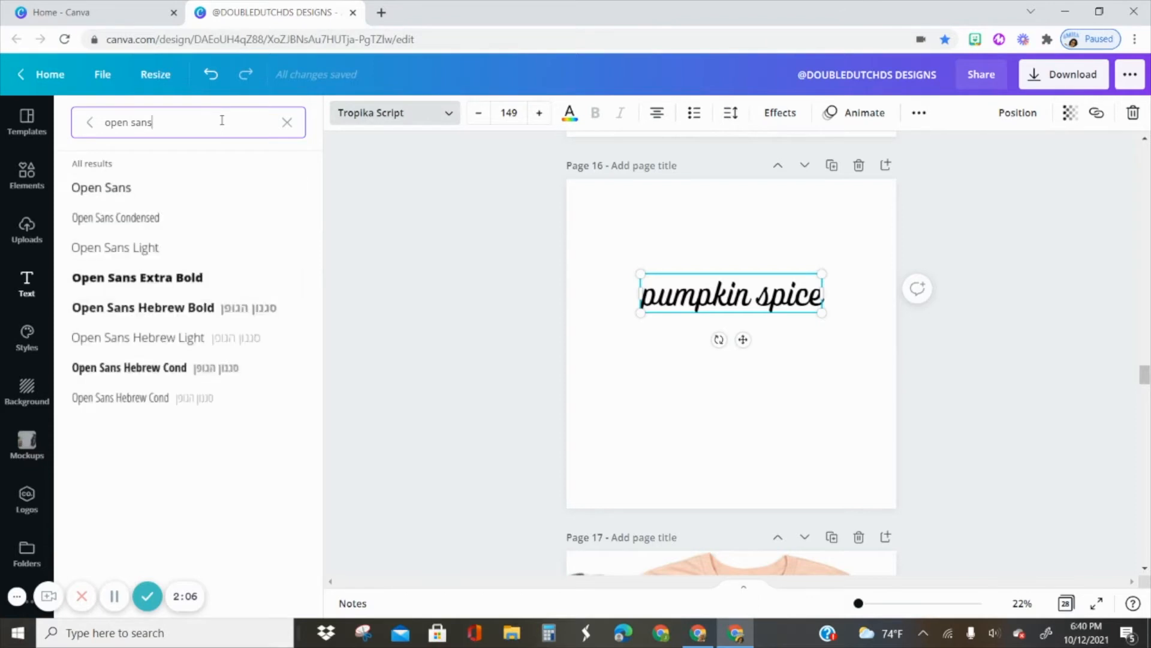
pyautogui.click(156, 283)
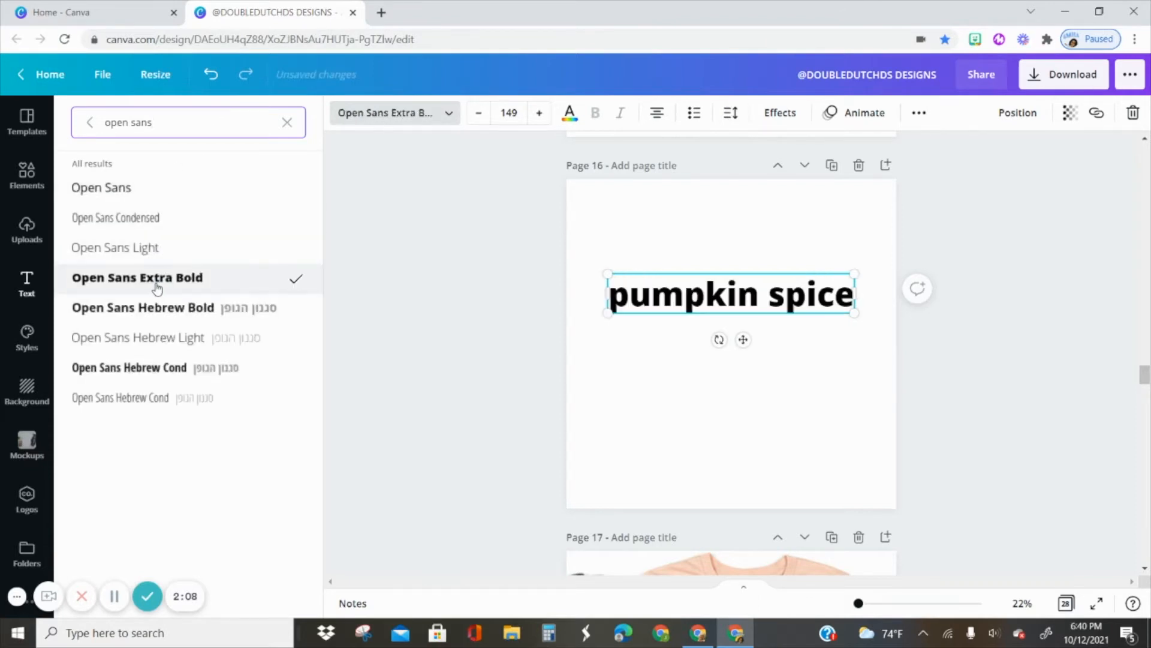
pyautogui.press('Escape')
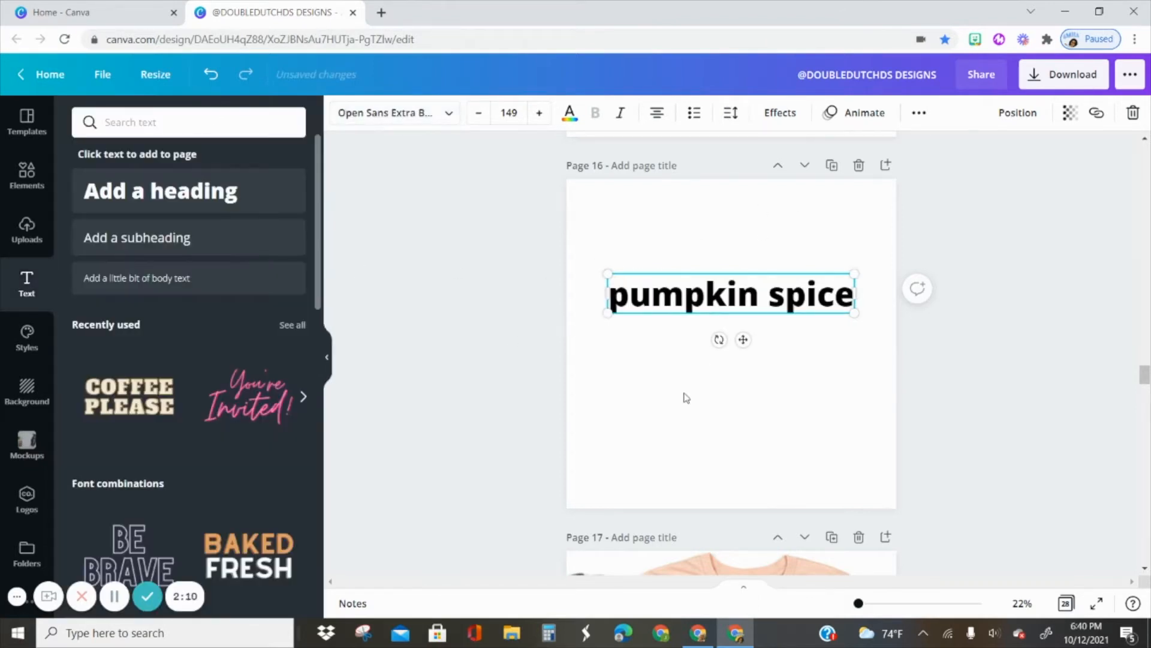
# Step: Compare the new "pumpkin spice" text with the lettering of the finished design on page 15
pyautogui.scroll(5, 686, 397)
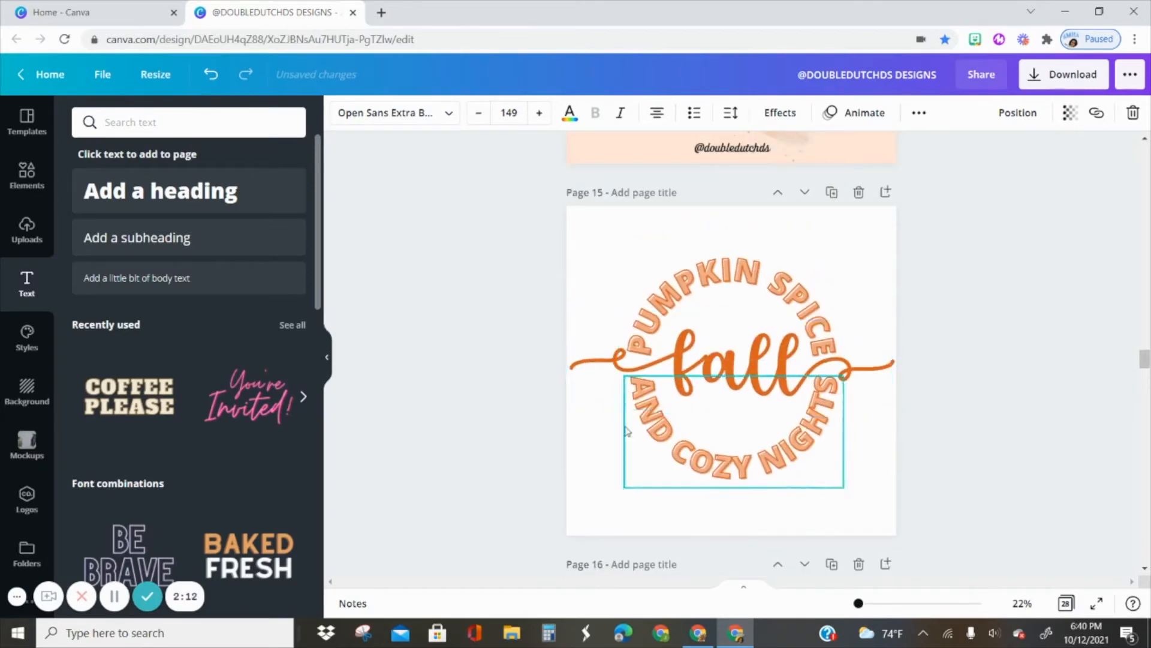
pyautogui.scroll(-5, 636, 443)
pyautogui.scroll(-2, 694, 448)
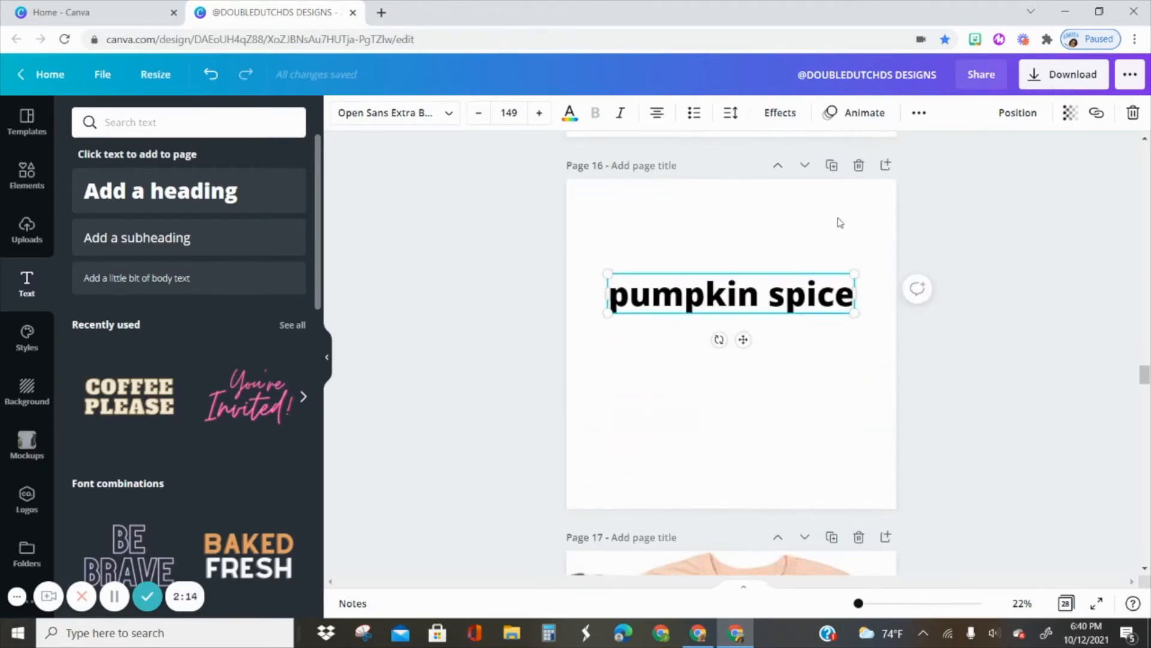
pyautogui.click(809, 368)
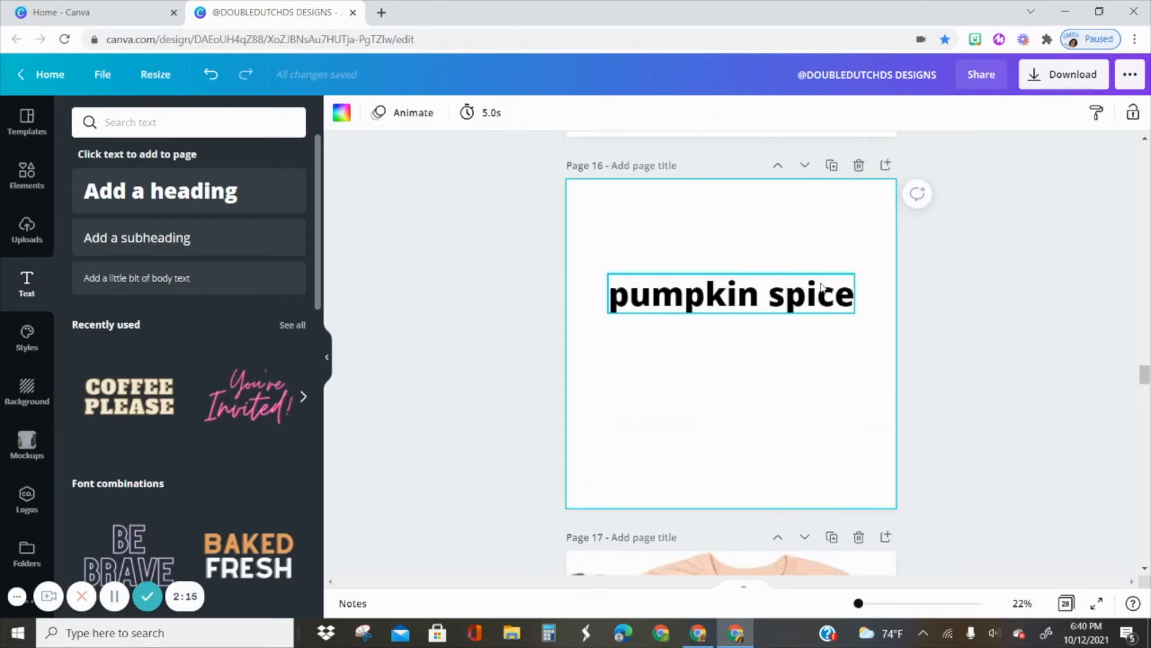
pyautogui.click(784, 306)
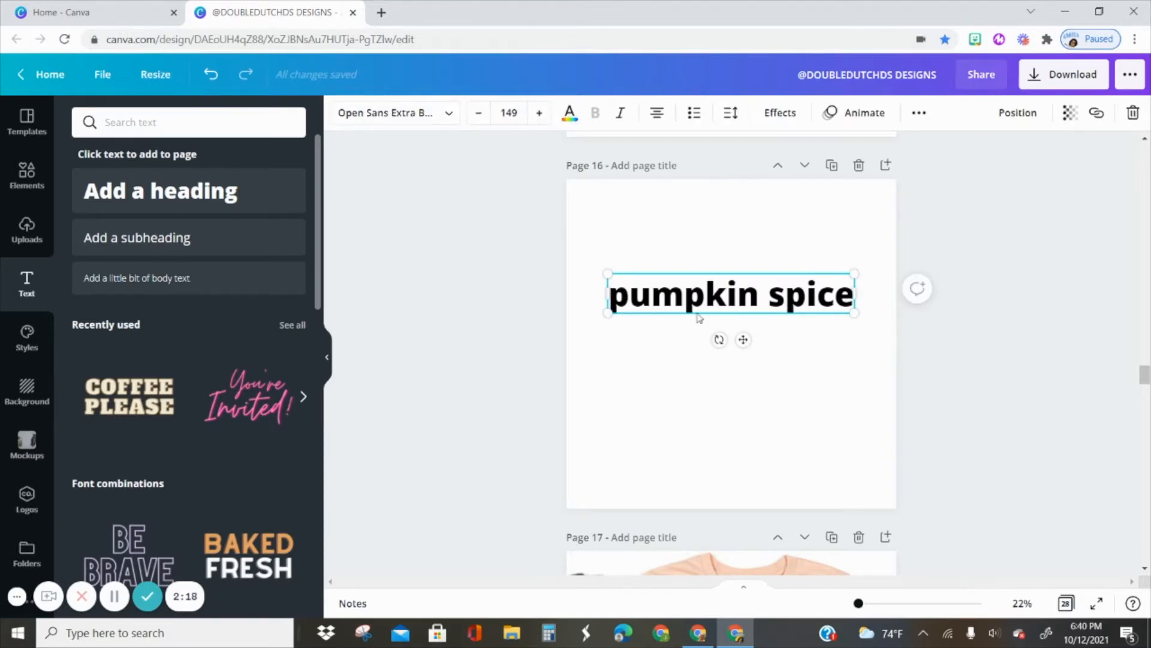
pyautogui.click(834, 371)
# Step: Apply the Curve shape effect to the "pumpkin spice" text with a curve value of 75
pyautogui.click(742, 310)
pyautogui.click(779, 117)
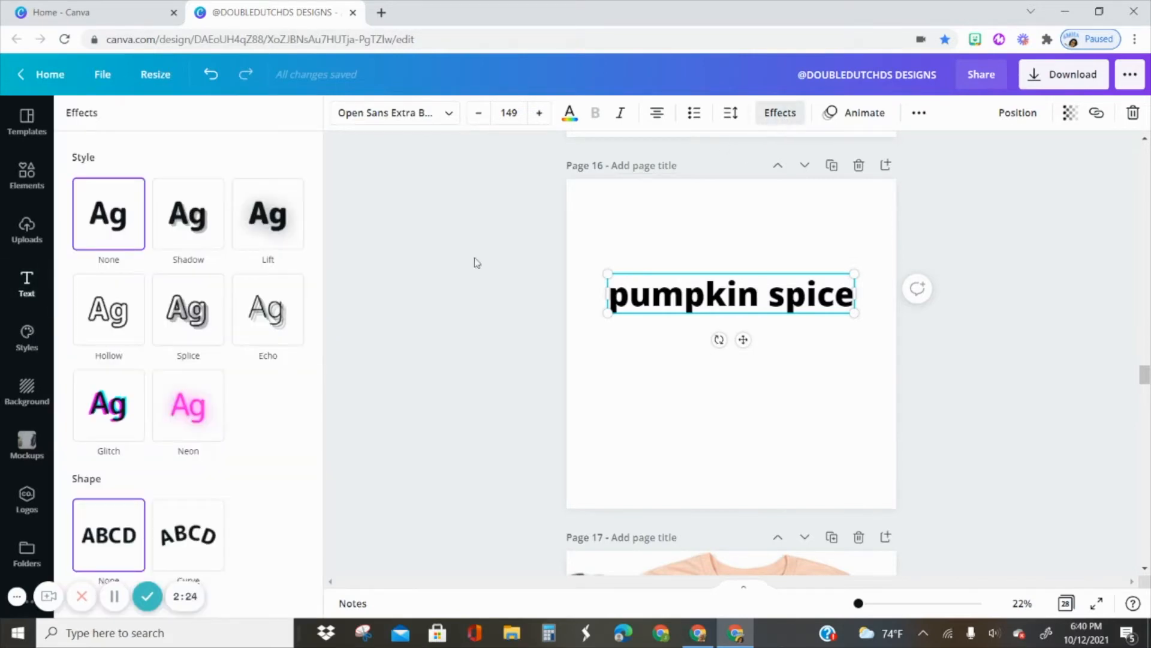
pyautogui.click(41, 597)
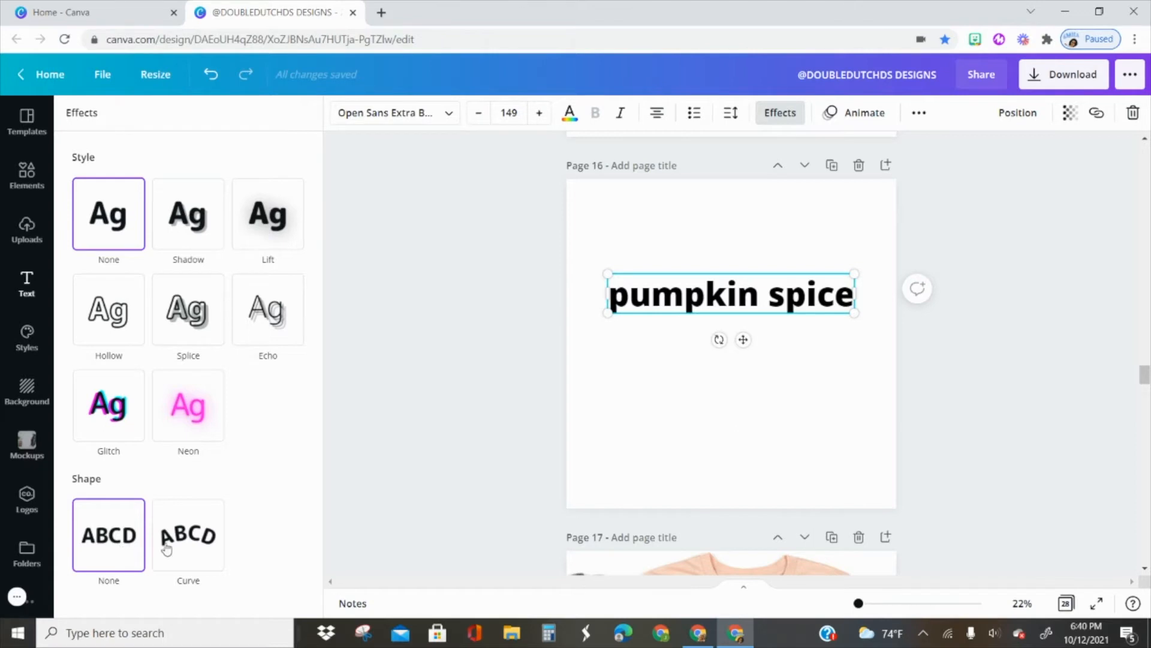
pyautogui.click(203, 547)
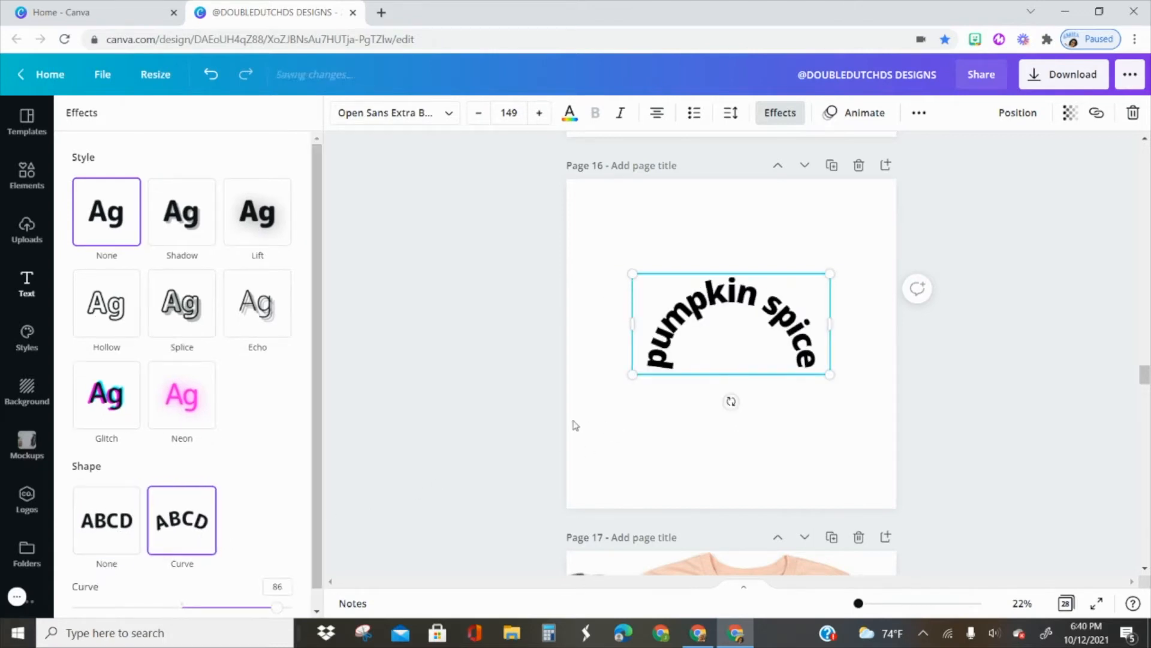
pyautogui.scroll(-1, 550, 424)
pyautogui.moveTo(277, 607); pyautogui.dragTo(231, 608)
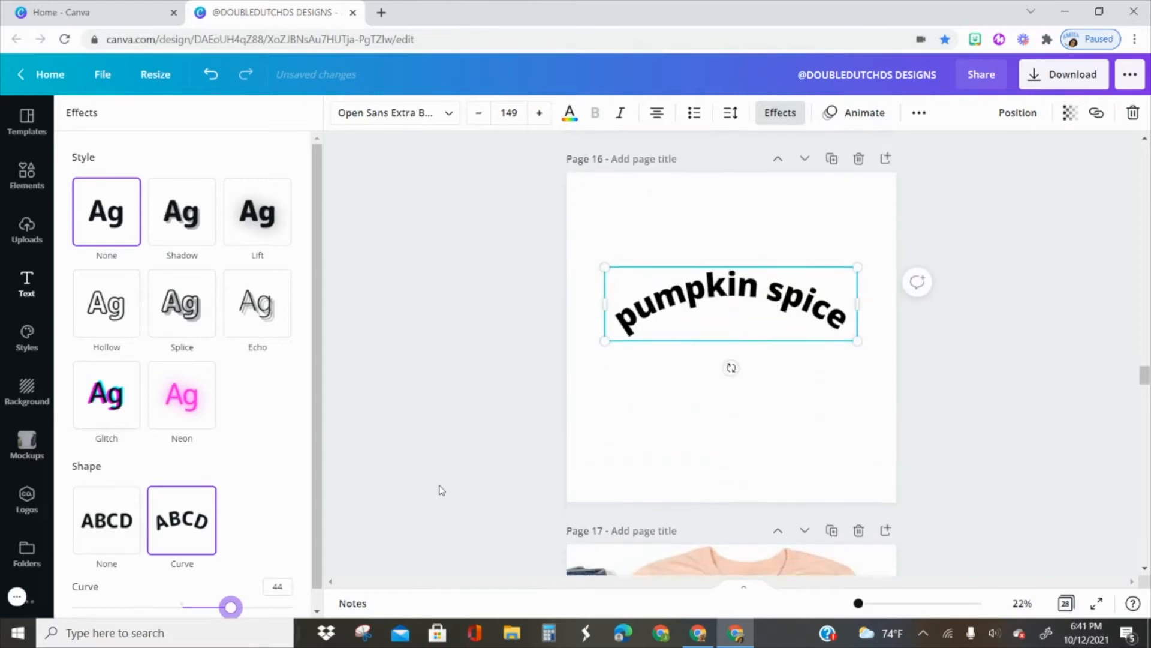
pyautogui.moveTo(231, 608); pyautogui.dragTo(264, 607)
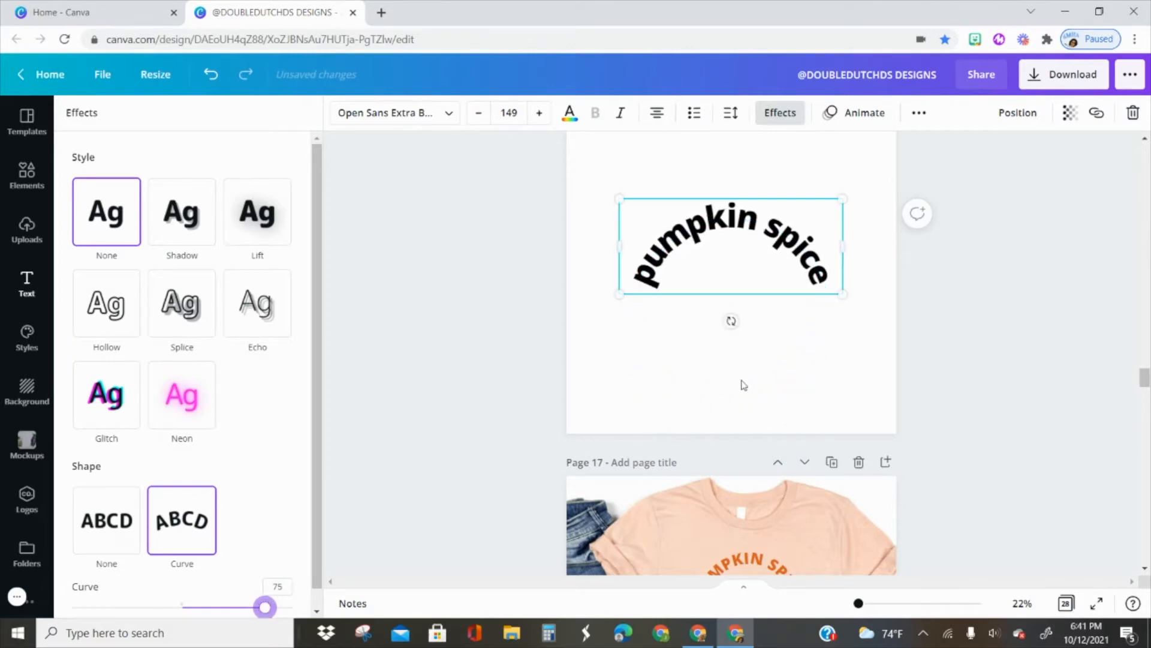
# Step: Move the curved "pumpkin spice" text up to the upper part of page 16 and close the effects settings
pyautogui.scroll(3, 744, 384)
pyautogui.moveTo(743, 384); pyautogui.dragTo(744, 329)
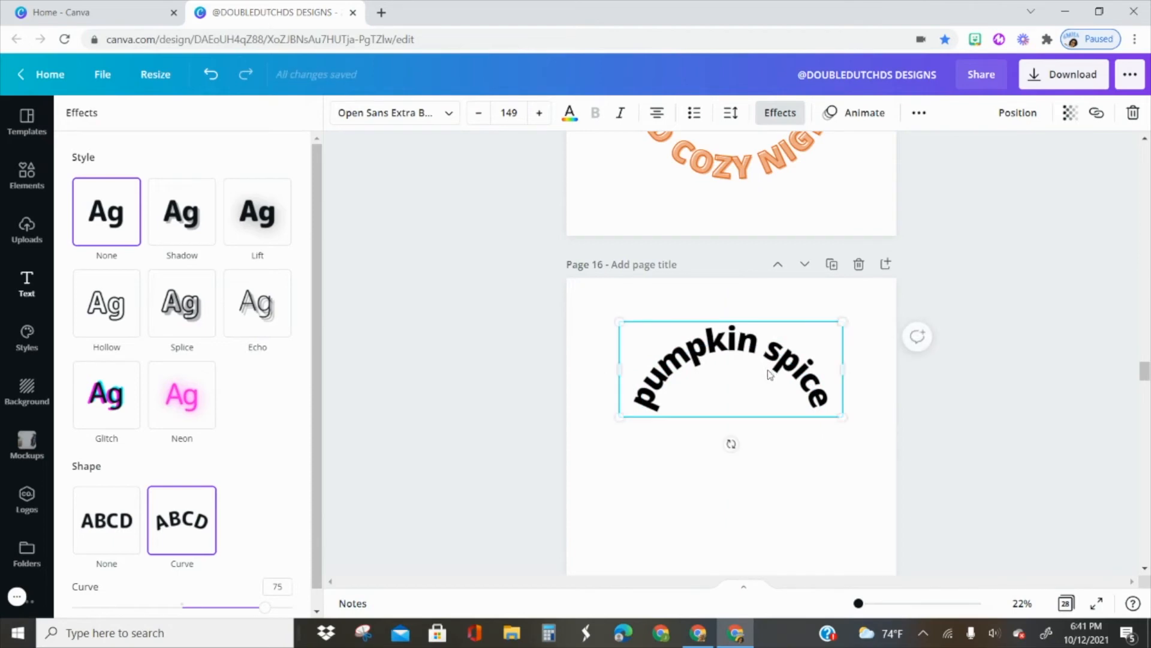
pyautogui.scroll(-2, 769, 371)
pyautogui.click(512, 462)
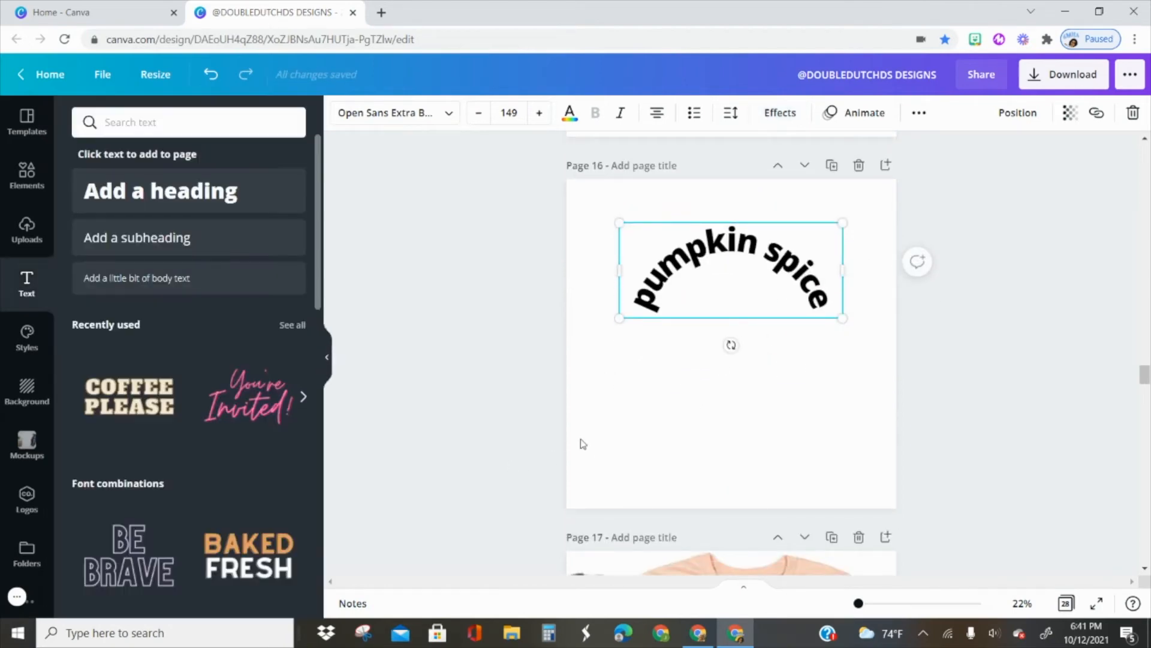
# Step: Check the curved text on page 16 against the arched wording of the finished design on page 15
pyautogui.scroll(5, 585, 408)
pyautogui.scroll(-5, 503, 442)
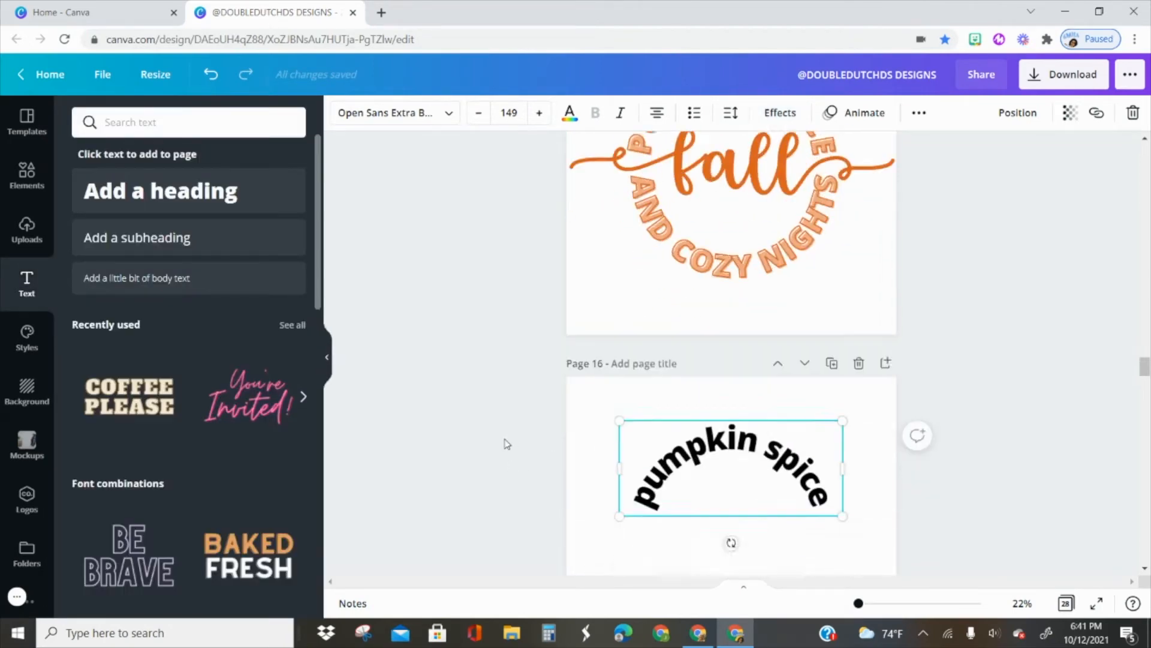
pyautogui.scroll(3, 579, 426)
pyautogui.click(570, 451)
pyautogui.scroll(-3, 570, 451)
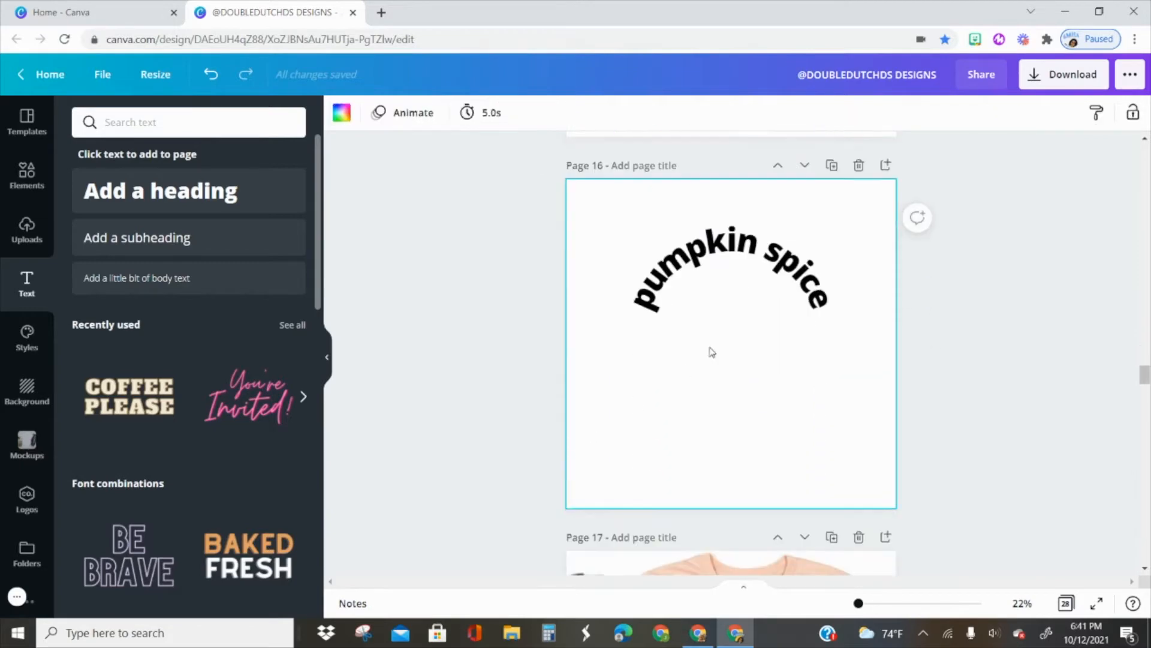
pyautogui.click(763, 268)
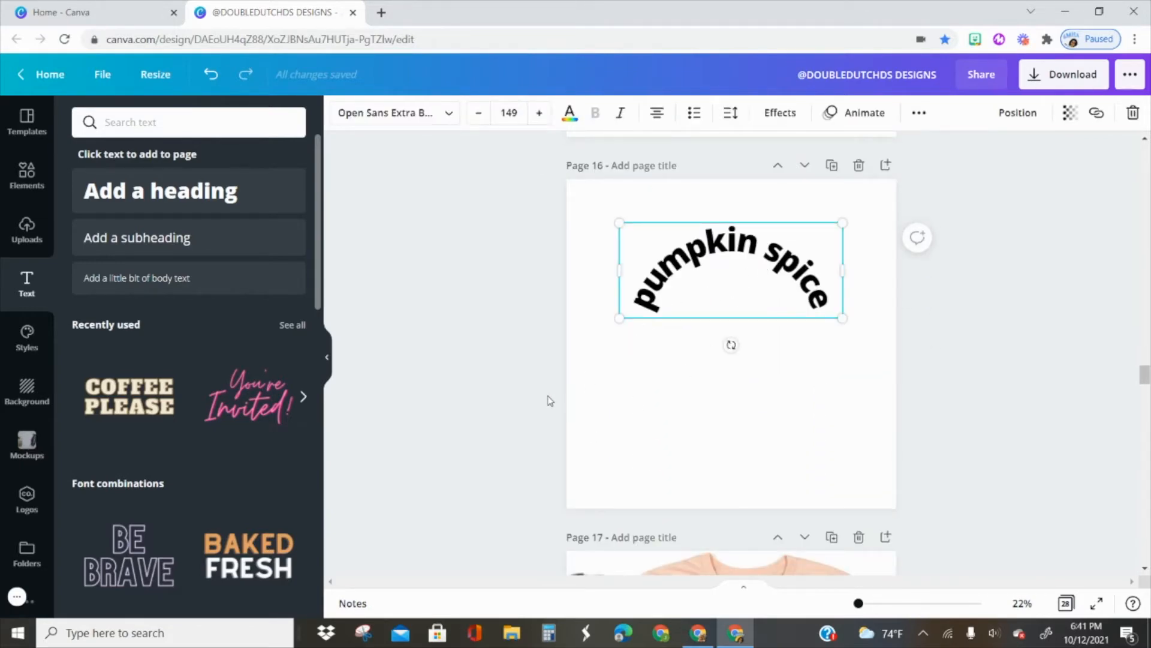
# Step: Duplicate the curved "pumpkin spice" text on page 16 and place the copy below the original
pyautogui.hotkey('ctrl', 'd')
pyautogui.moveTo(773, 283); pyautogui.dragTo(769, 354)
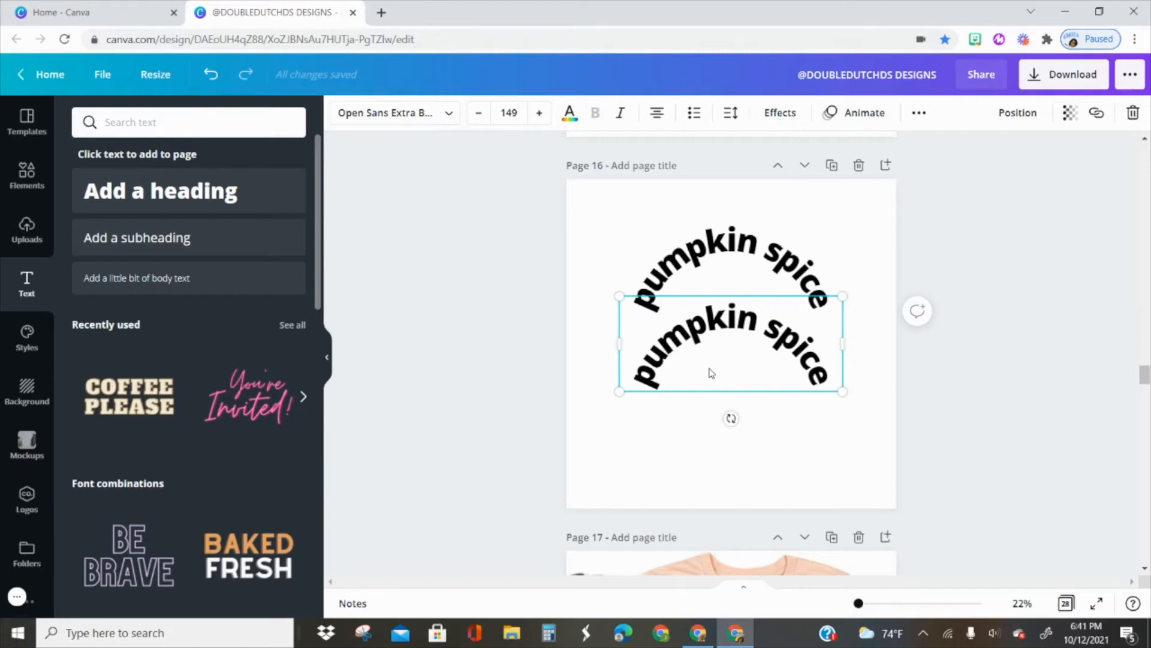
pyautogui.moveTo(678, 384); pyautogui.dragTo(676, 411)
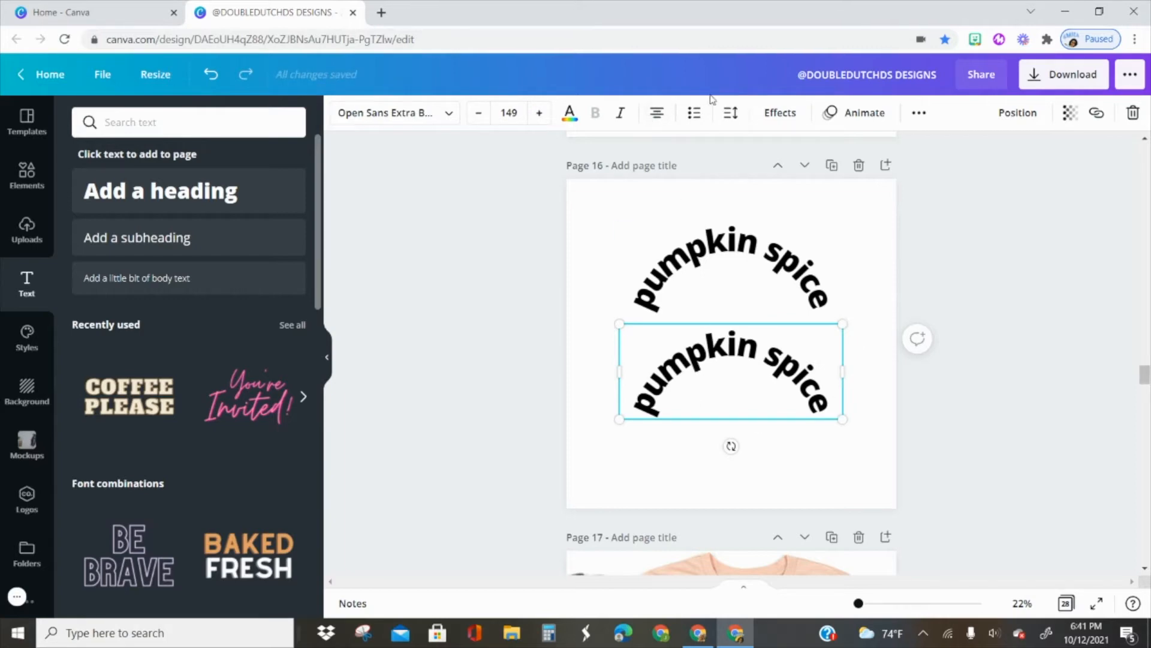
# Step: Set the lower copy's curve value to -75 and position it beneath the upper arch to form a circle
pyautogui.click(780, 113)
pyautogui.scroll(-1, 191, 443)
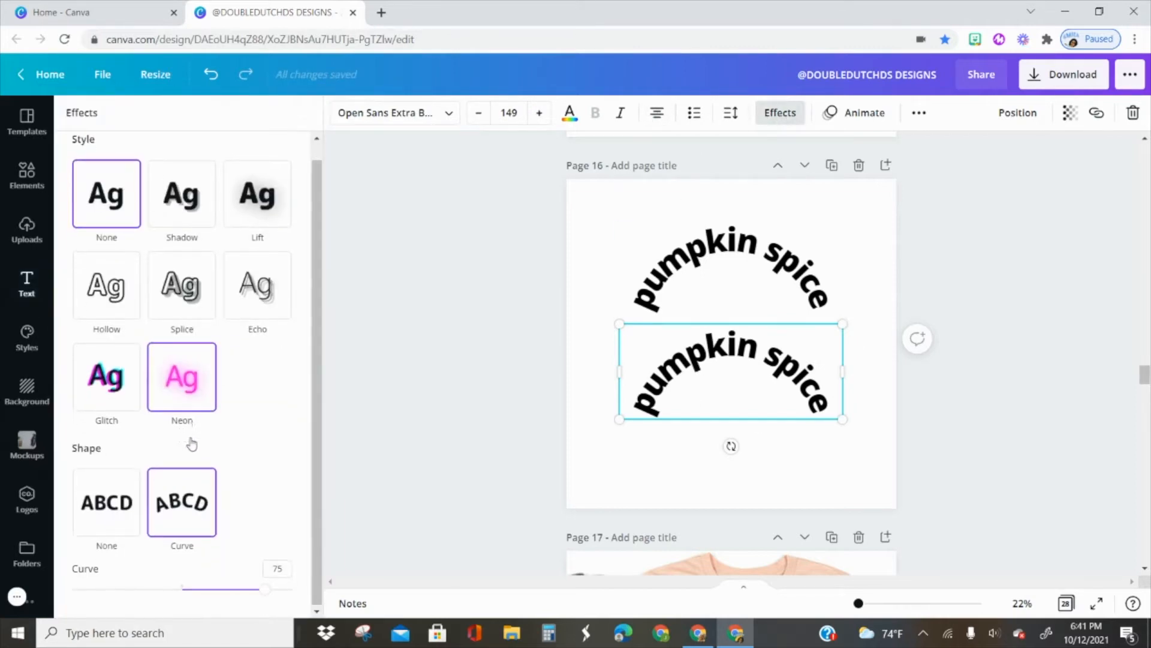
pyautogui.moveTo(268, 593); pyautogui.dragTo(100, 599)
pyautogui.moveTo(102, 595); pyautogui.dragTo(99, 591)
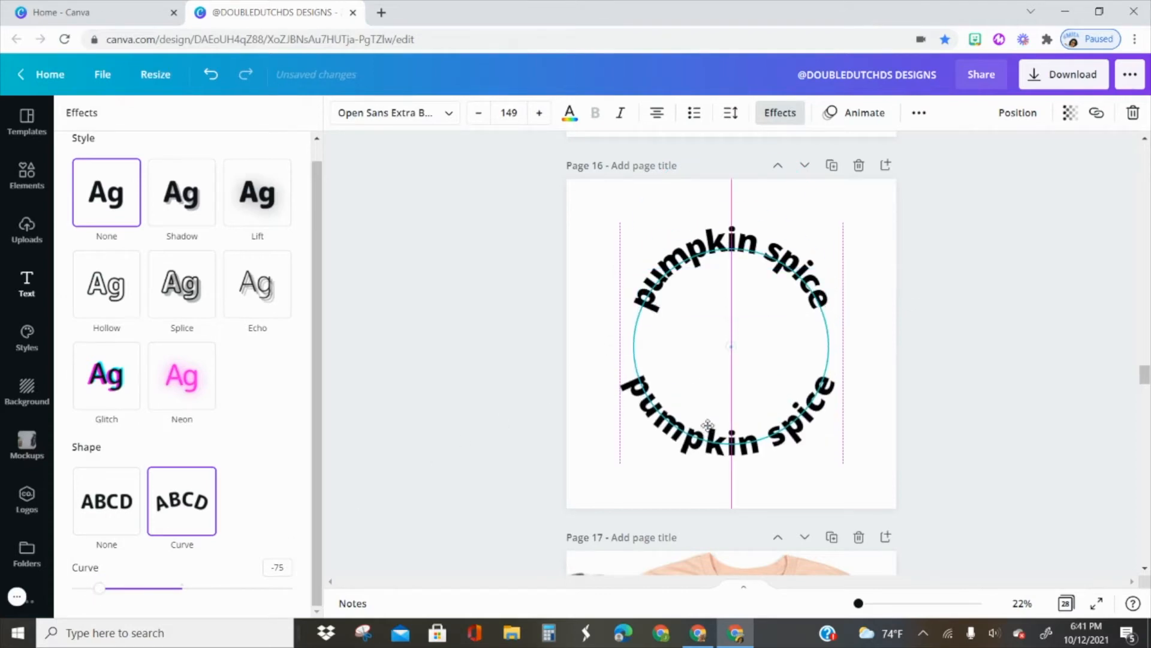
pyautogui.moveTo(715, 410); pyautogui.dragTo(714, 409)
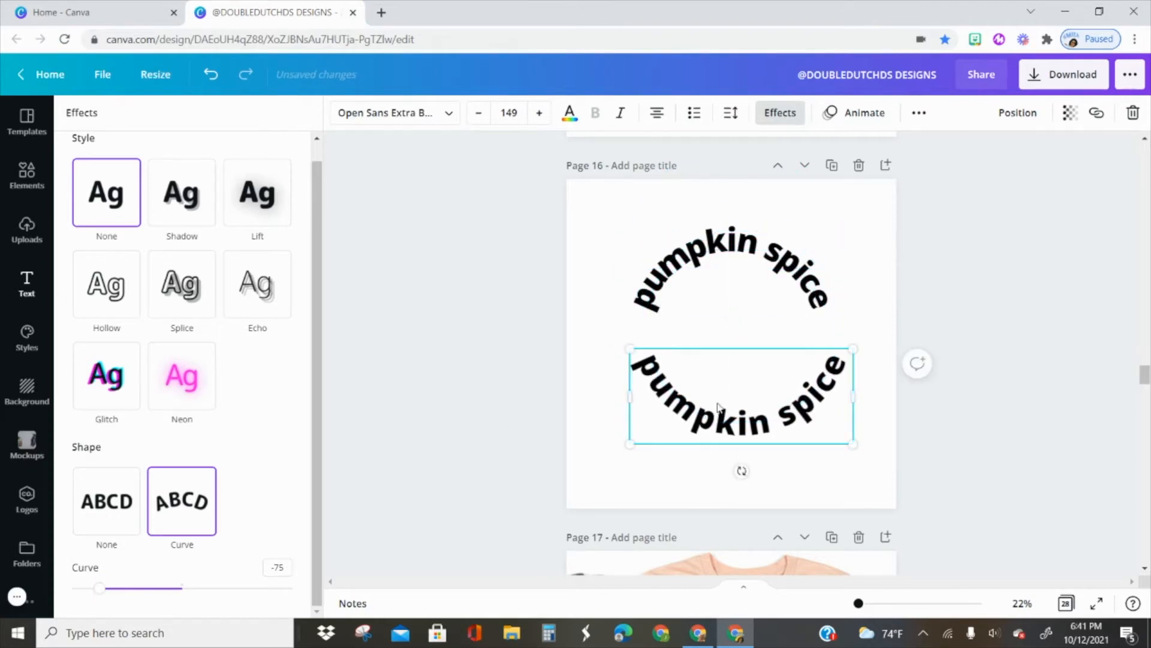
pyautogui.moveTo(682, 360); pyautogui.dragTo(681, 378)
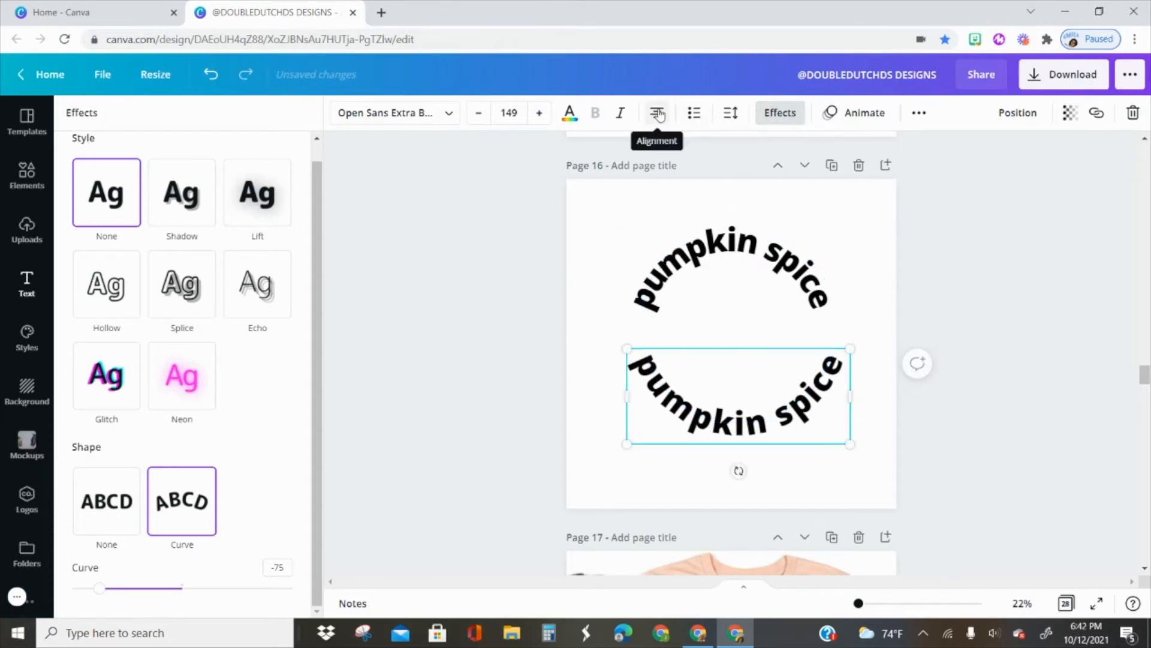
# Step: Replace the lower curved text with "and cozy nights" and reposition it close beneath "pumpkin spice"
pyautogui.tripleClick(684, 408)
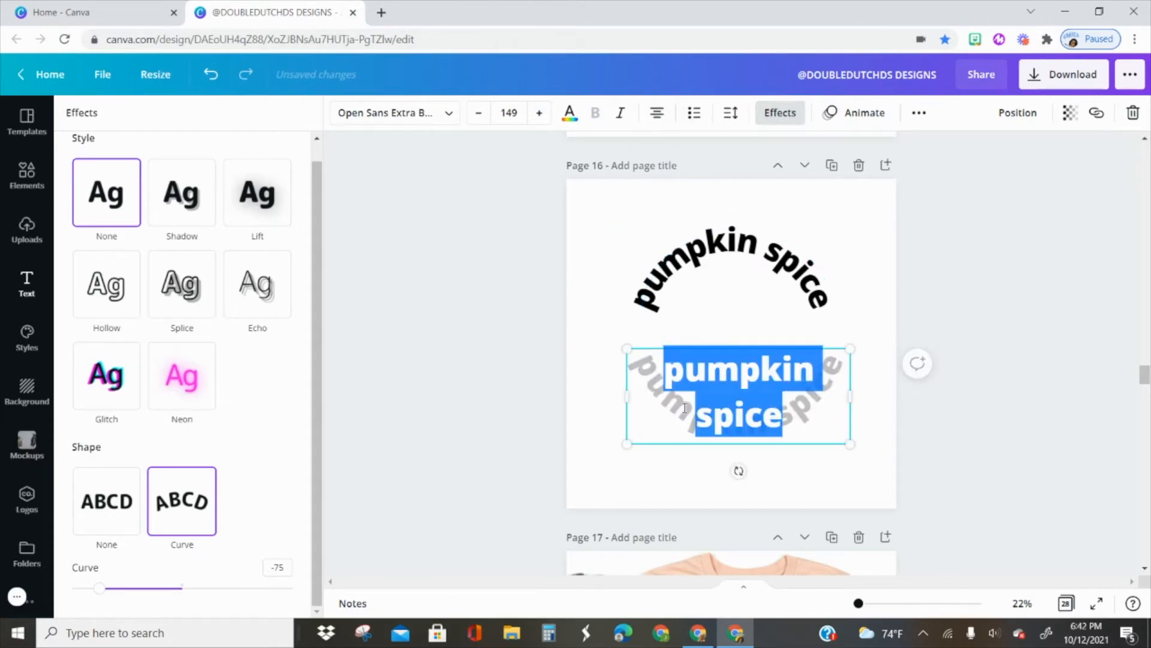
pyautogui.write('and cozy')
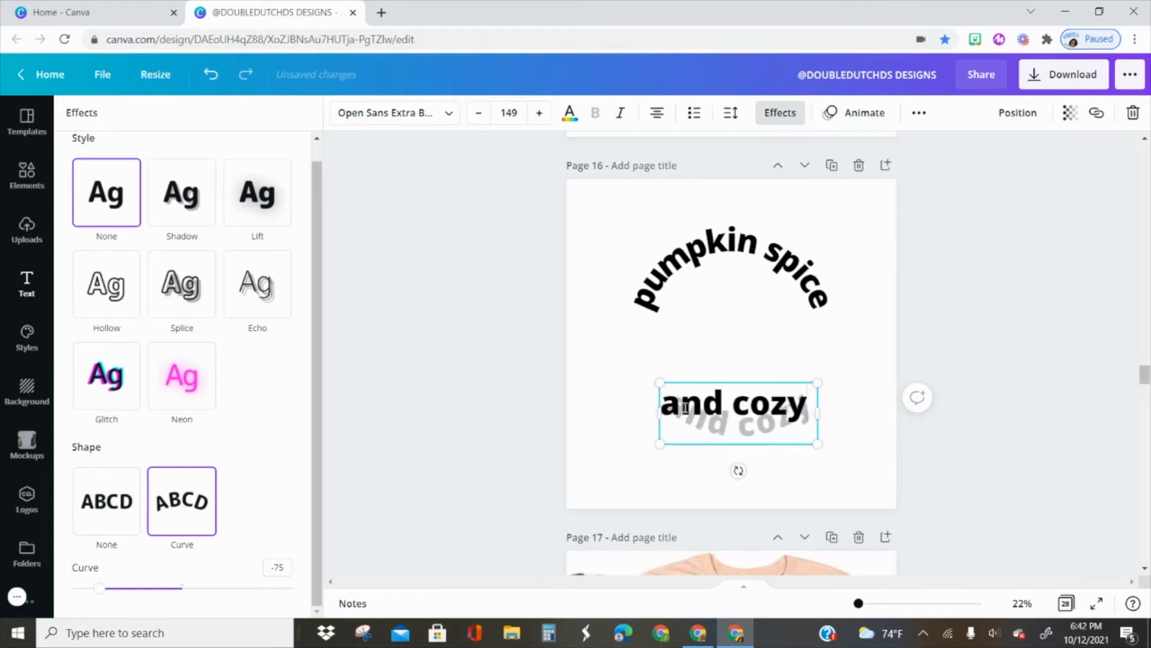
pyautogui.write(' nights')
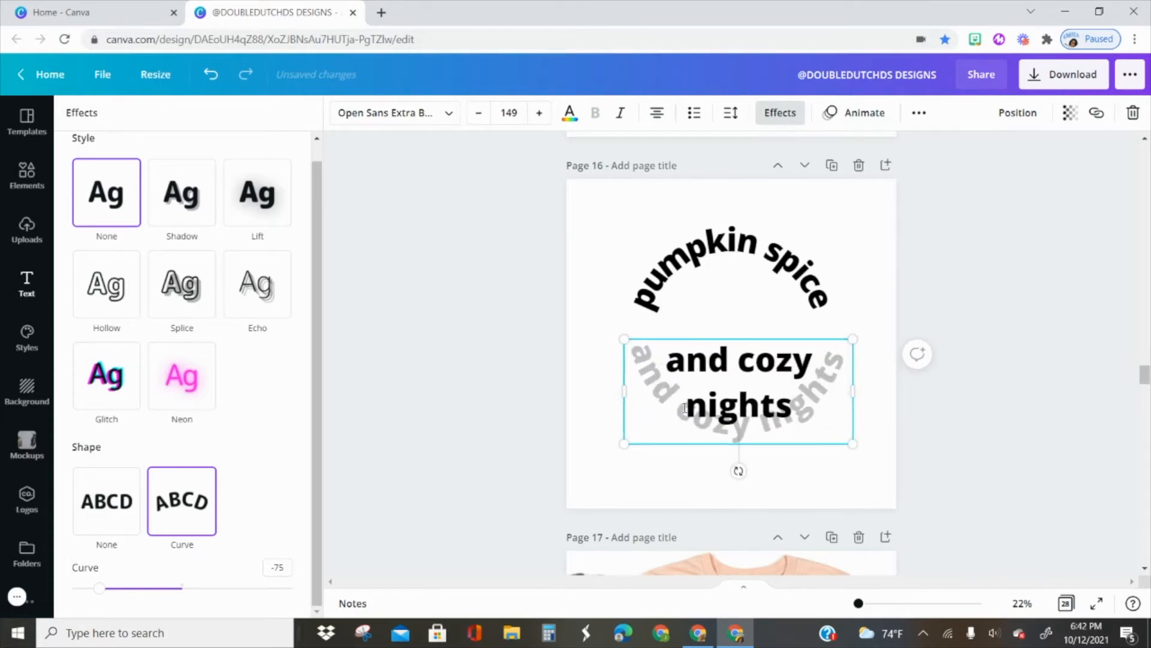
pyautogui.click(554, 428)
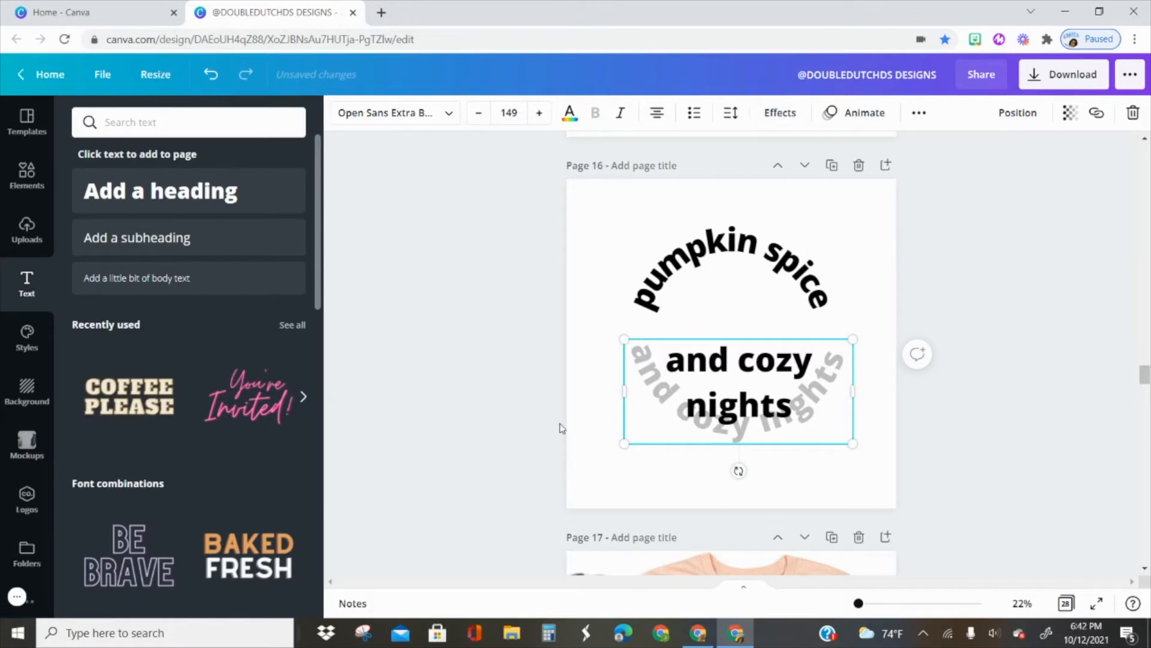
pyautogui.click(1028, 404)
pyautogui.moveTo(791, 422); pyautogui.dragTo(807, 381)
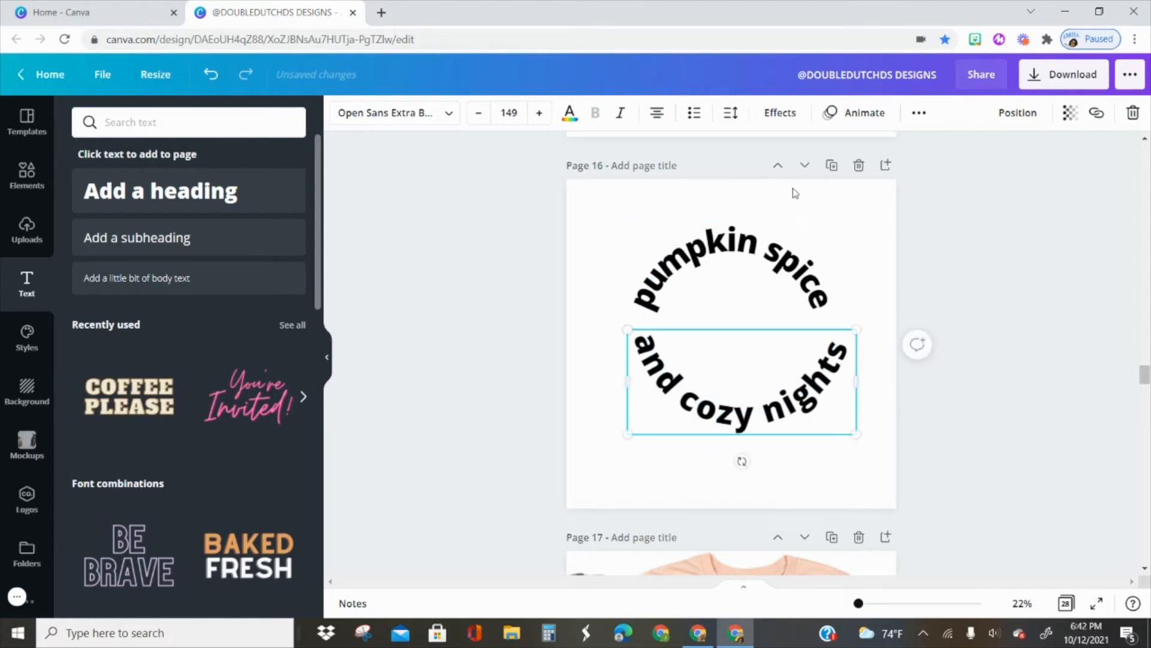
pyautogui.click(731, 113)
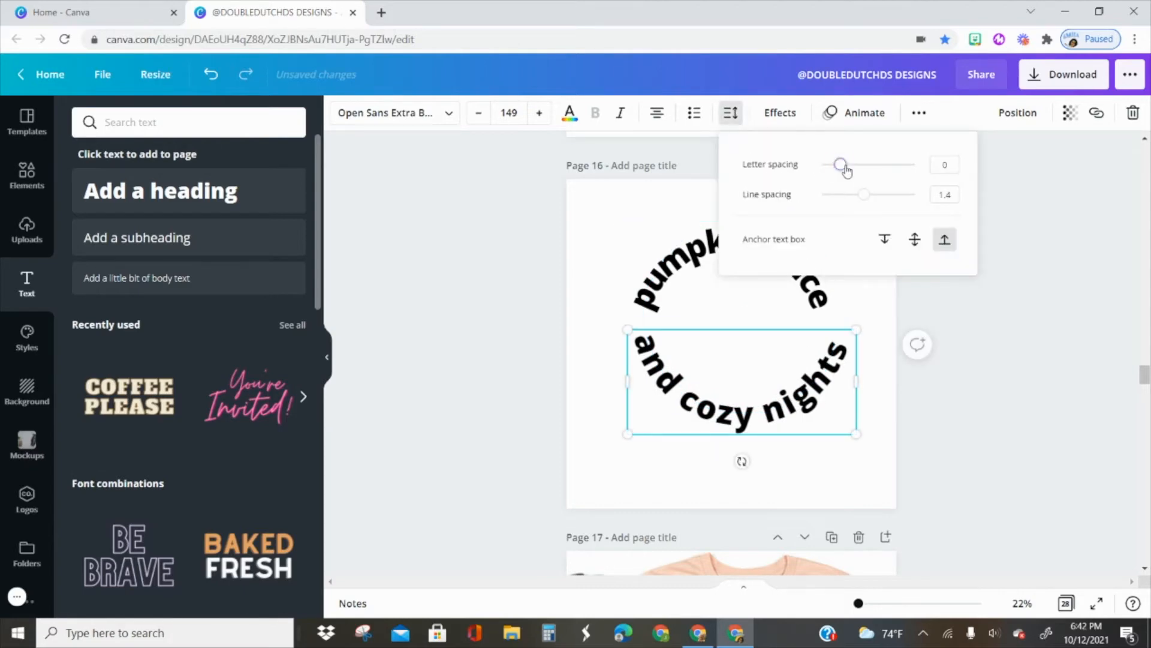
pyautogui.click(865, 198)
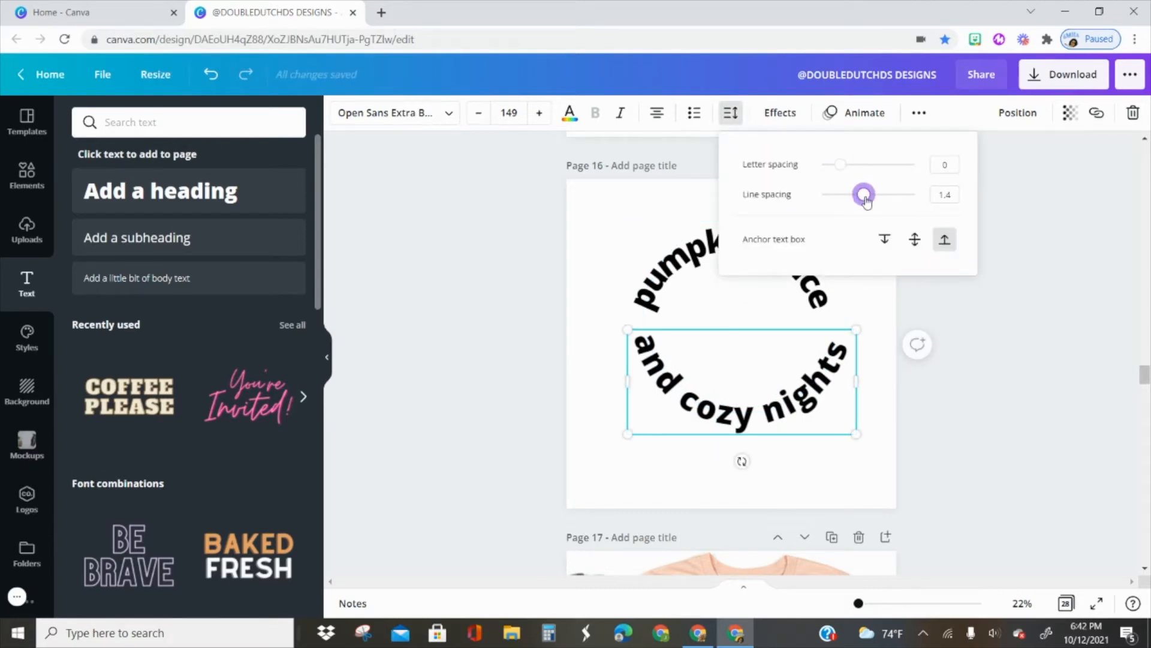
pyautogui.moveTo(845, 166); pyautogui.dragTo(846, 166)
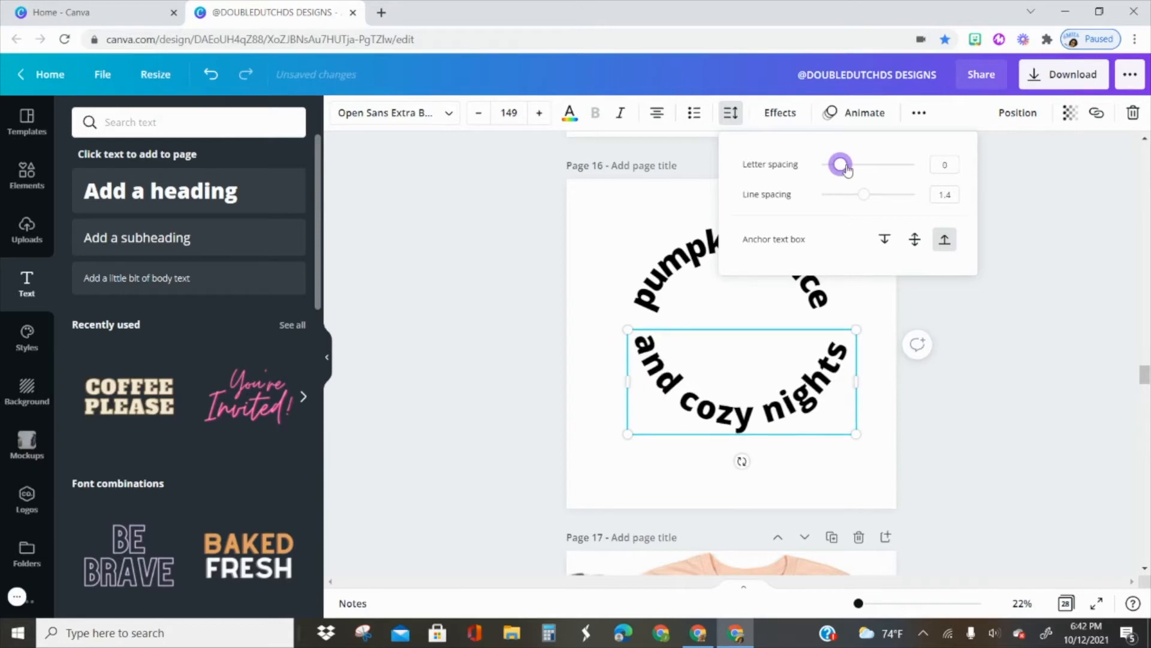
# Step: Set the letter spacing of the upper "pumpkin spice" text to 103
pyautogui.click(698, 247)
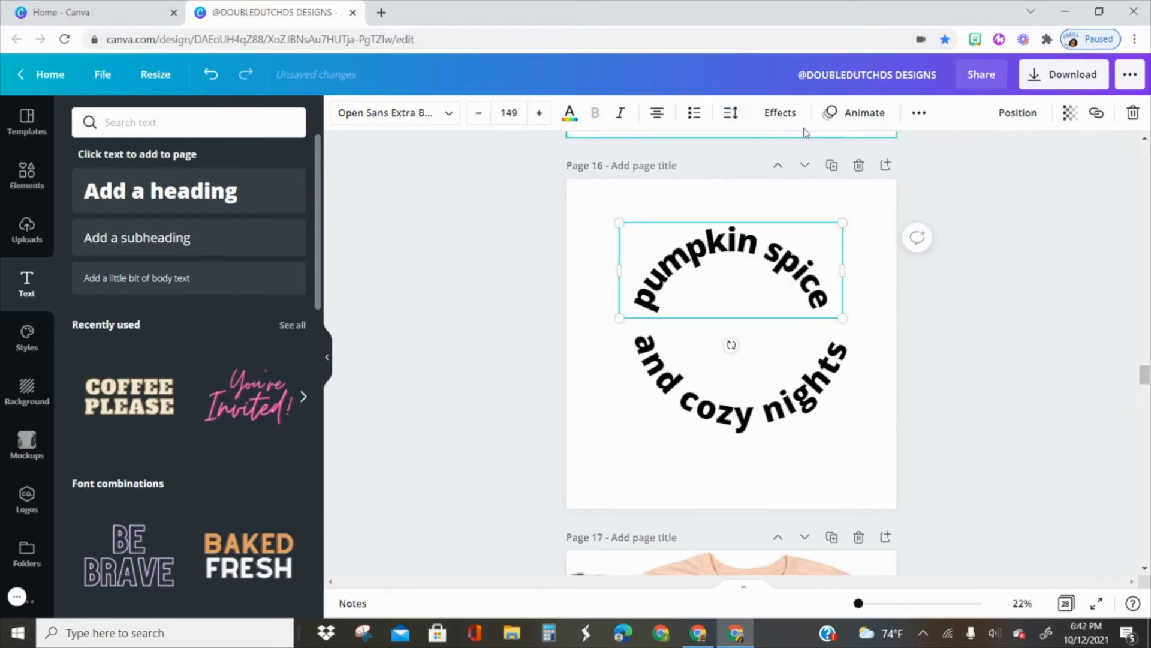
pyautogui.click(732, 113)
pyautogui.moveTo(843, 166); pyautogui.dragTo(852, 169)
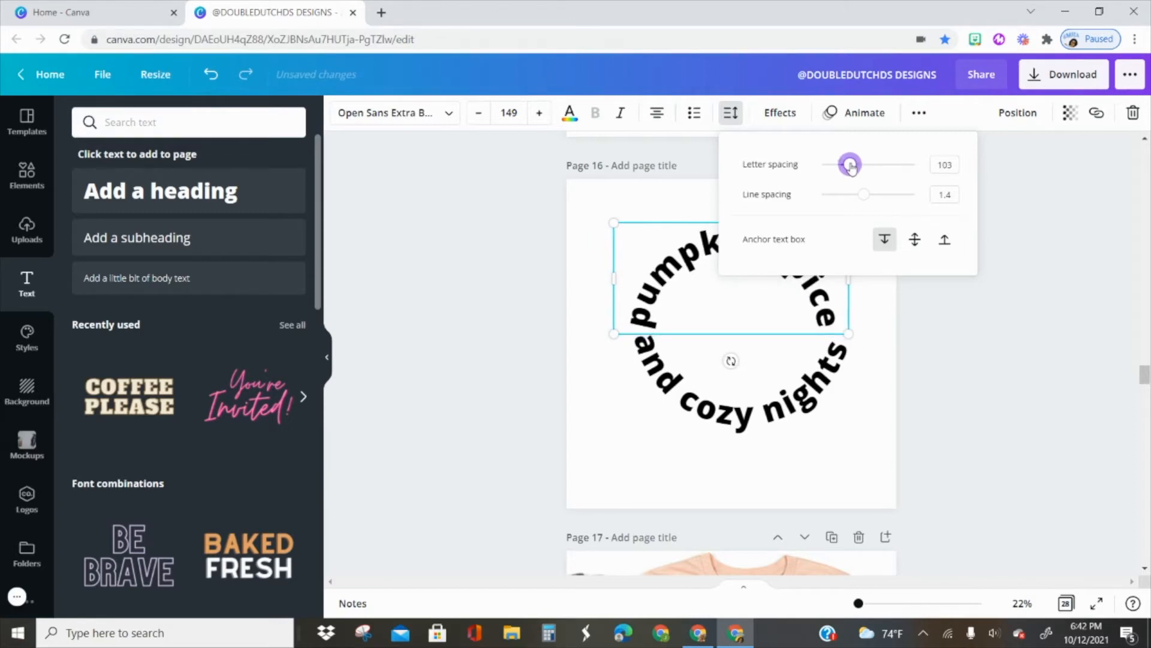
pyautogui.scroll(2, 822, 392)
pyautogui.click(849, 355)
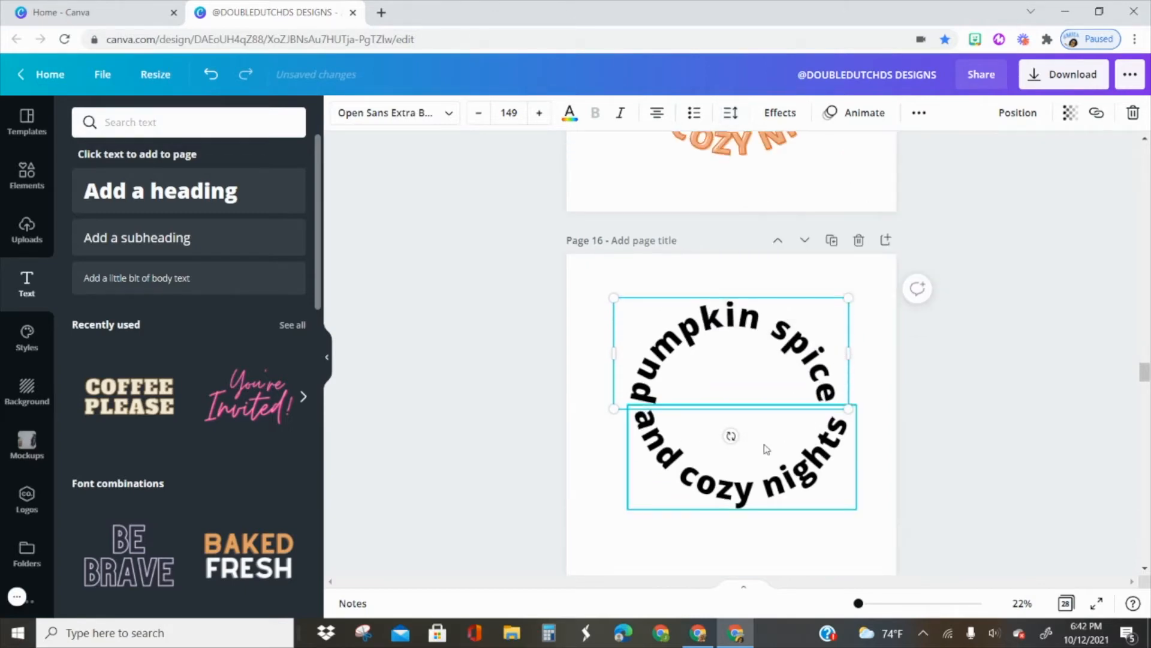
# Step: Scale the "and cozy nights" text down to size 145 and centre it on the page with a gap below the upper arch
pyautogui.moveTo(725, 499); pyautogui.dragTo(722, 527)
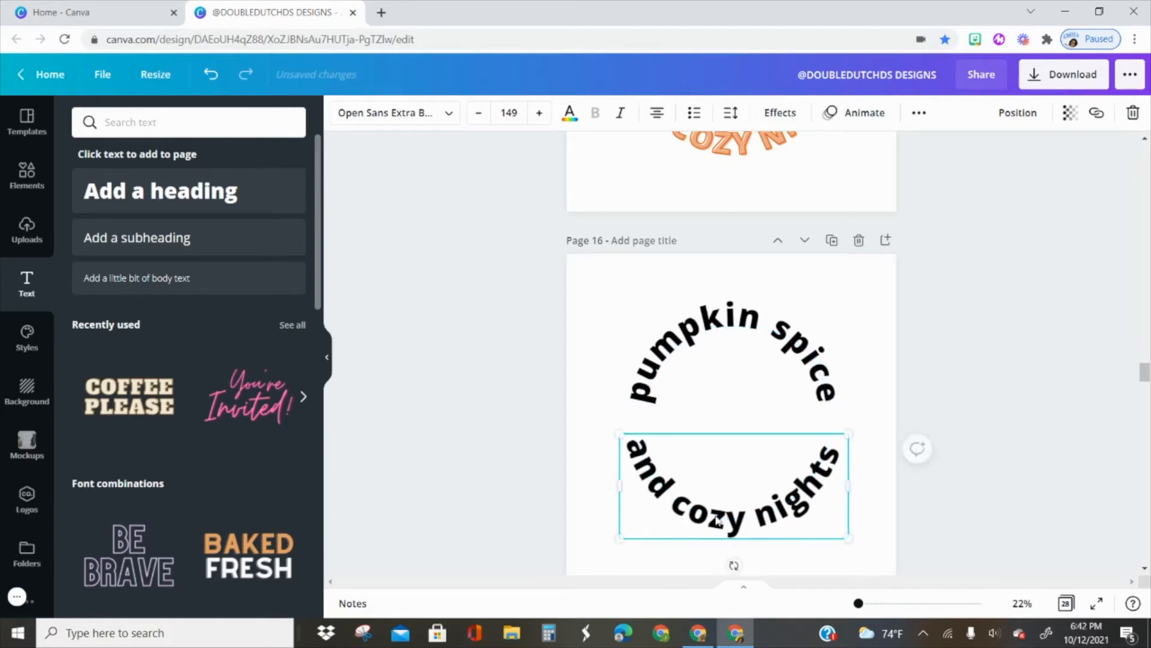
pyautogui.scroll(-3, 713, 431)
pyautogui.scroll(2, 714, 431)
pyautogui.moveTo(793, 394)
pyautogui.mouseDown()
pyautogui.moveTo(783, 368)
pyautogui.moveTo(785, 387)
pyautogui.mouseUp()
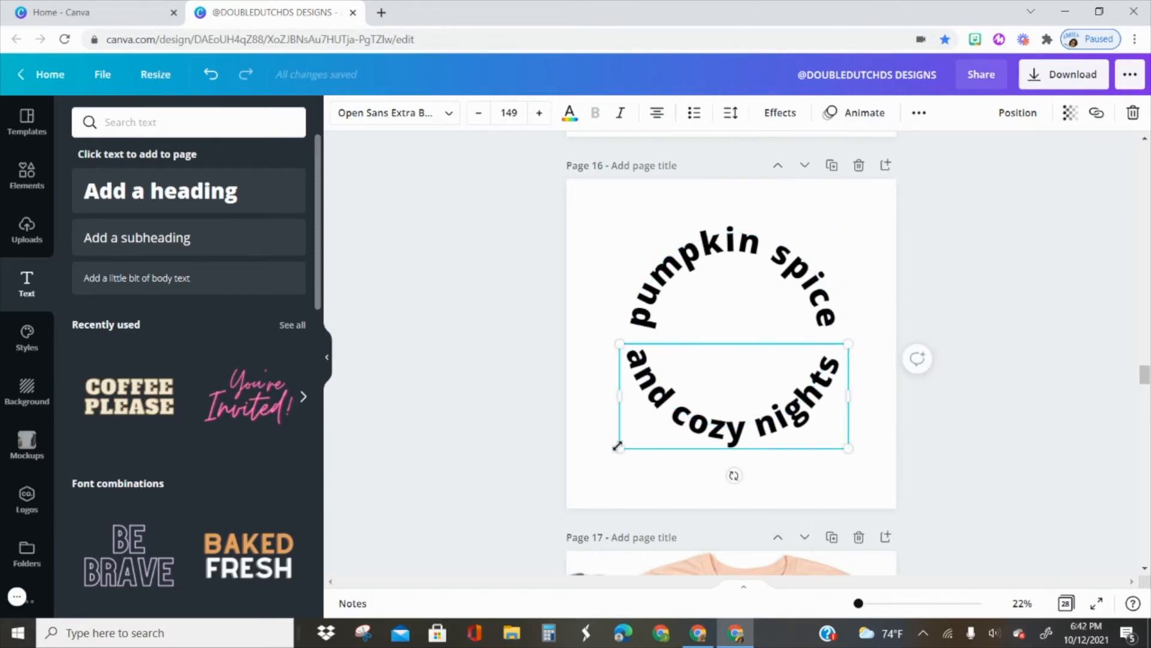
pyautogui.moveTo(621, 444); pyautogui.dragTo(626, 439)
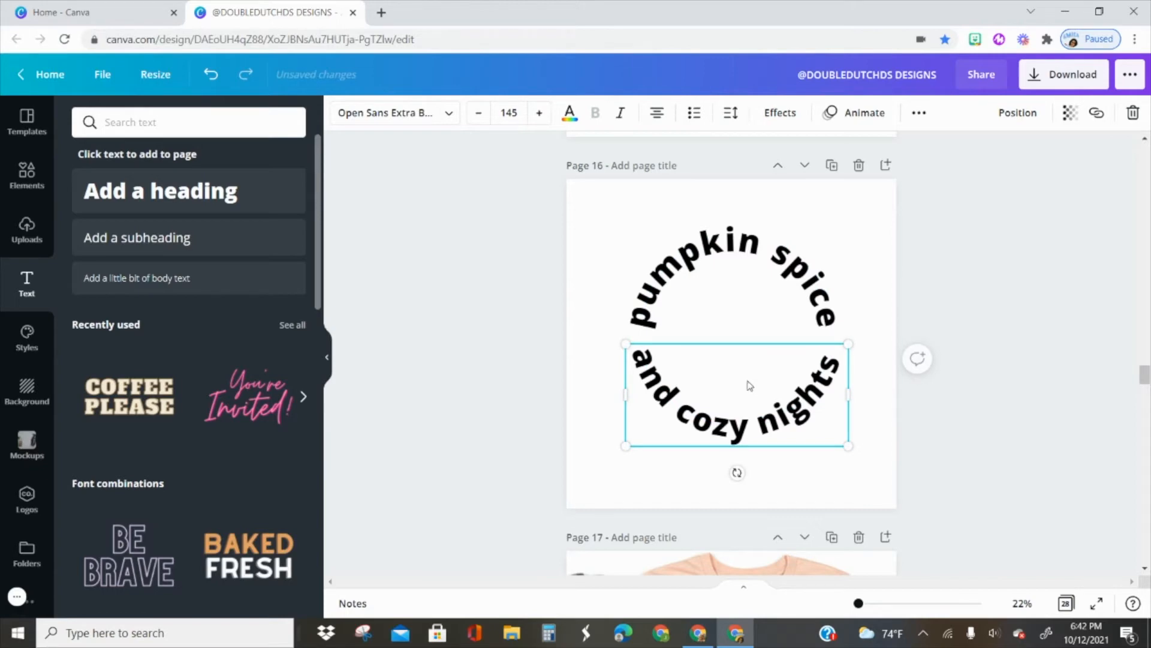
pyautogui.moveTo(746, 385)
pyautogui.mouseDown()
pyautogui.moveTo(745, 403)
pyautogui.moveTo(725, 403)
pyautogui.moveTo(732, 388)
pyautogui.mouseUp()
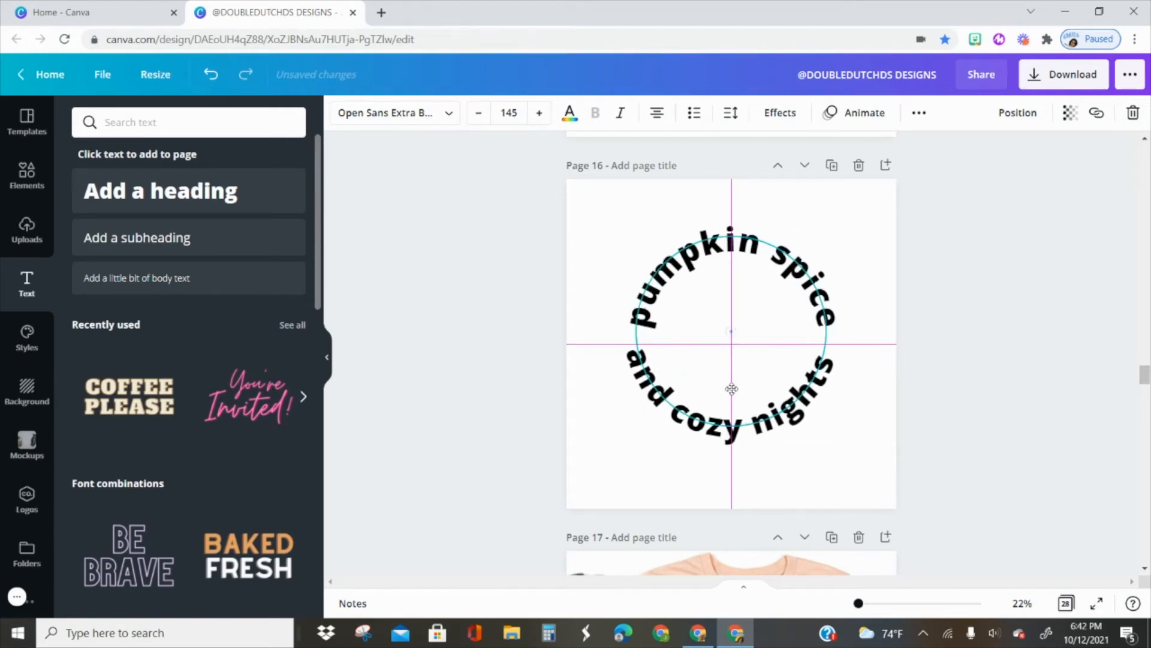
# Step: Move both curved texts toward the page's left edge and line them up on a shared vertical centre line
pyautogui.moveTo(732, 388); pyautogui.dragTo(677, 367)
pyautogui.click(731, 266)
pyautogui.moveTo(775, 254); pyautogui.dragTo(737, 265)
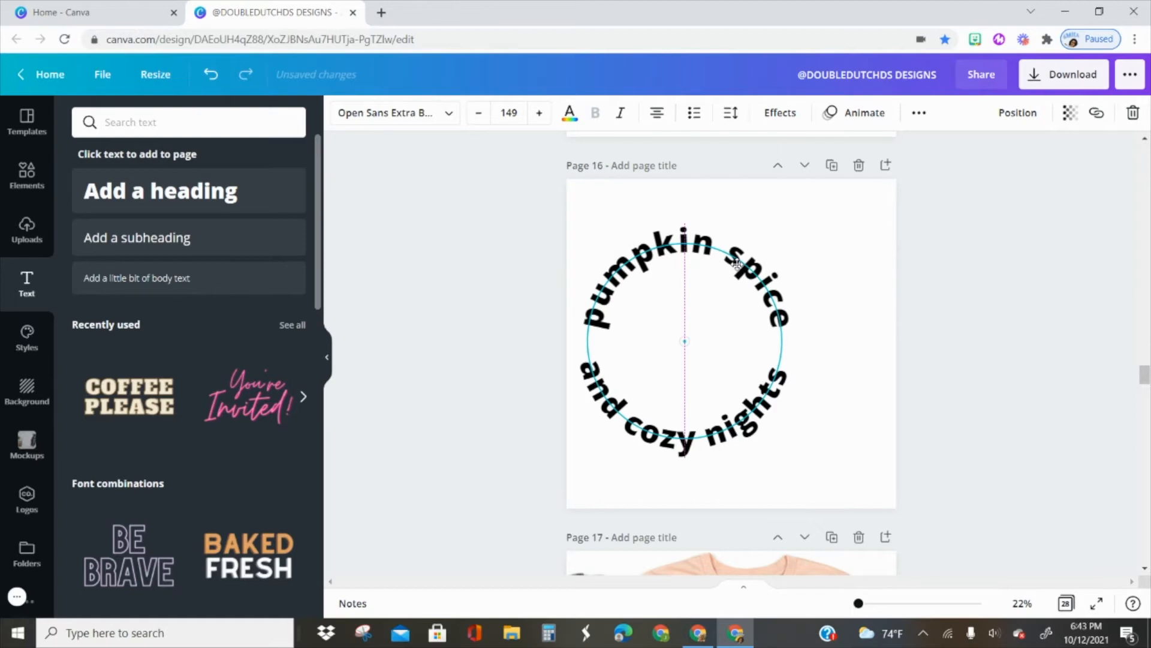
pyautogui.moveTo(737, 264); pyautogui.dragTo(737, 264)
# Step: Select both curved texts and review the options for aligning them with each other
pyautogui.moveTo(834, 450); pyautogui.dragTo(694, 274)
pyautogui.click(1080, 112)
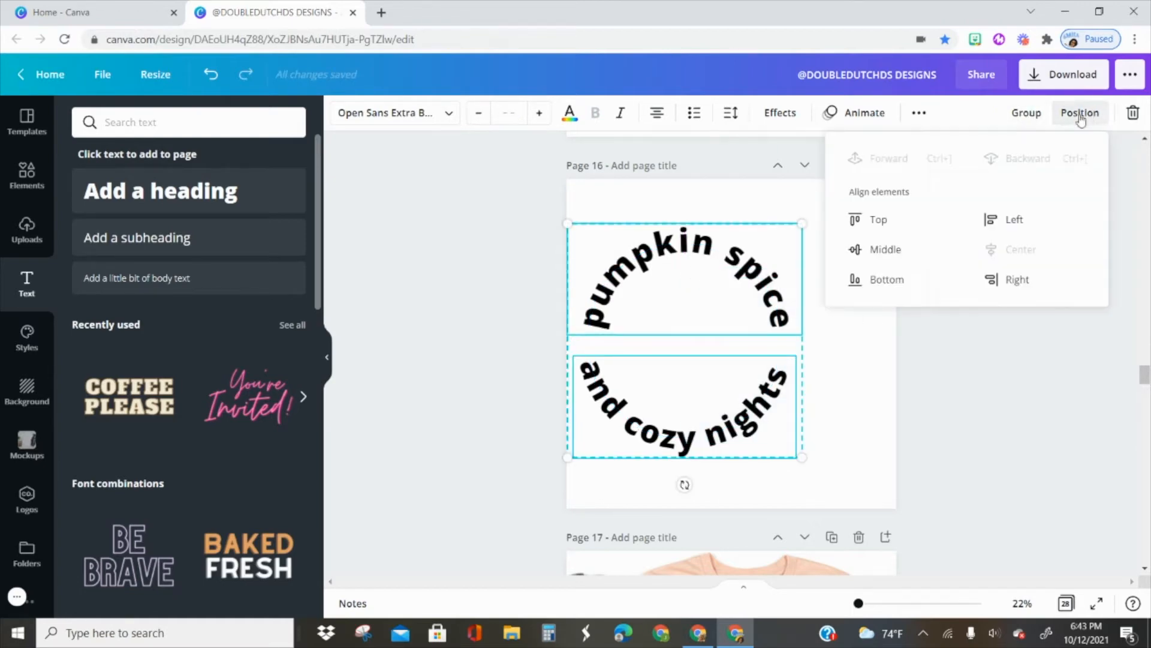
pyautogui.click(957, 357)
pyautogui.click(825, 336)
# Step: Move both curved texts back onto the page's vertical centre line to form a circle
pyautogui.moveTo(740, 293); pyautogui.dragTo(764, 284)
pyautogui.moveTo(635, 425); pyautogui.dragTo(704, 413)
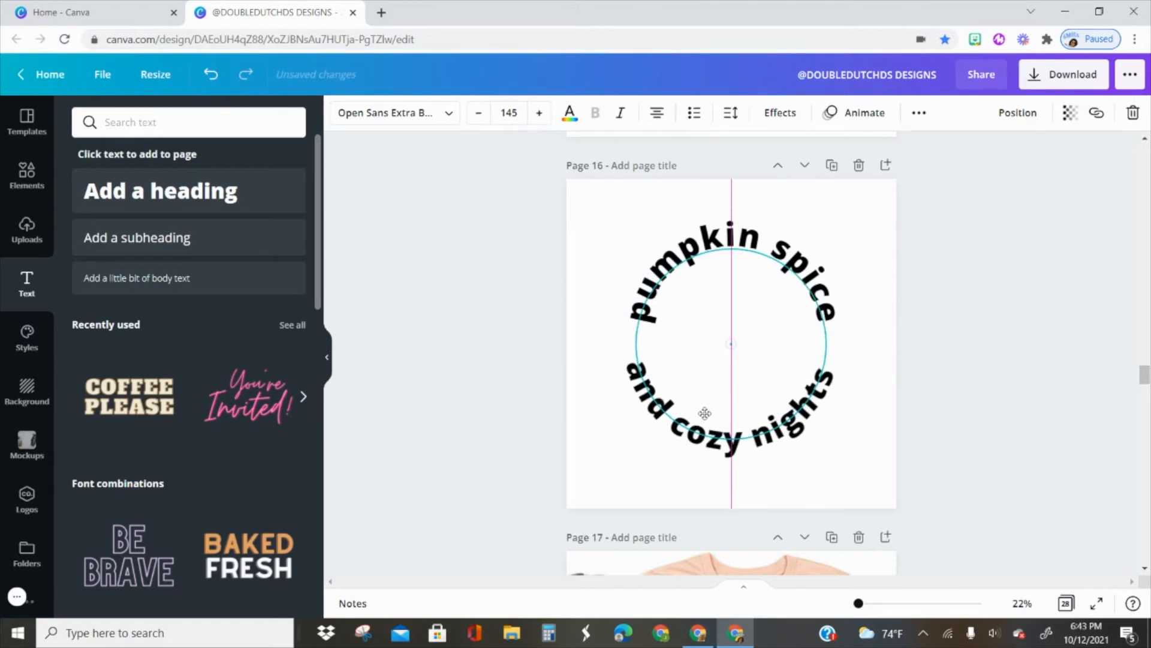
pyautogui.moveTo(705, 418); pyautogui.dragTo(705, 418)
pyautogui.click(866, 424)
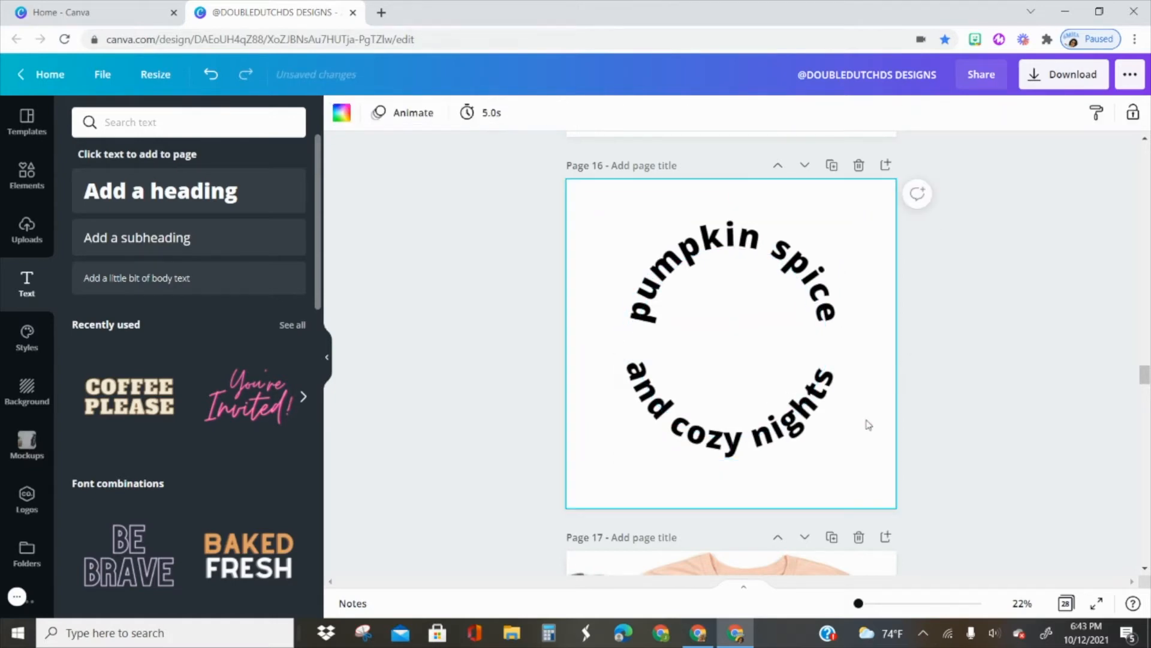
# Step: Convert the upper "pumpkin spice" text to uppercase, toggling the case to compare both versions
pyautogui.click(759, 424)
pyautogui.click(789, 273)
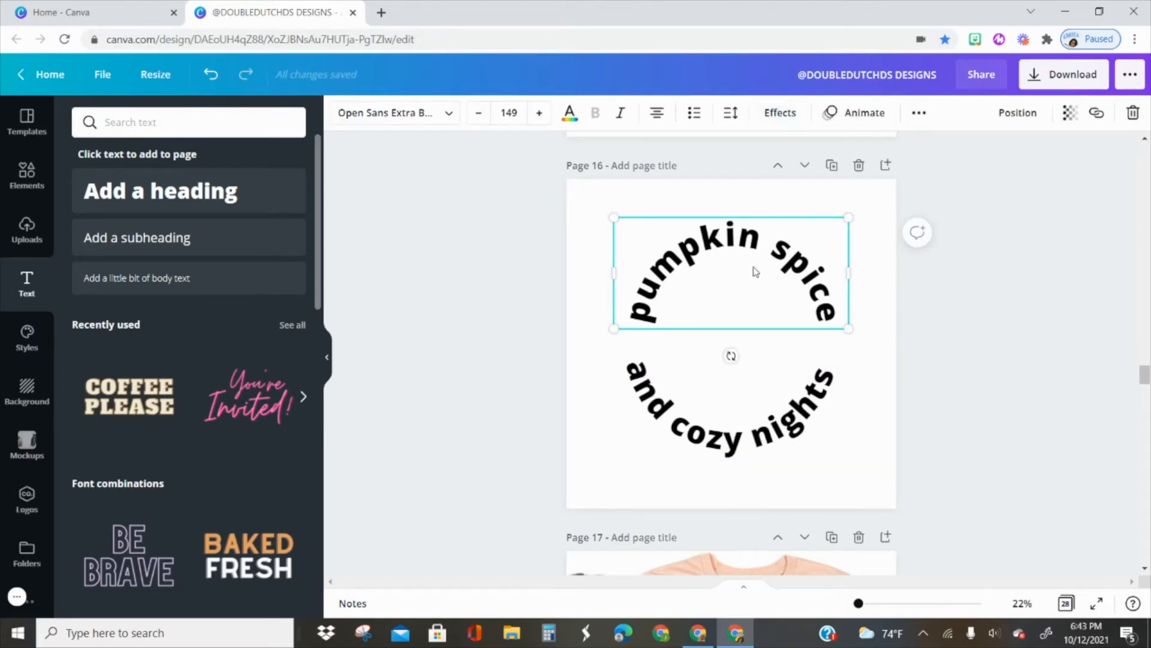
pyautogui.click(919, 114)
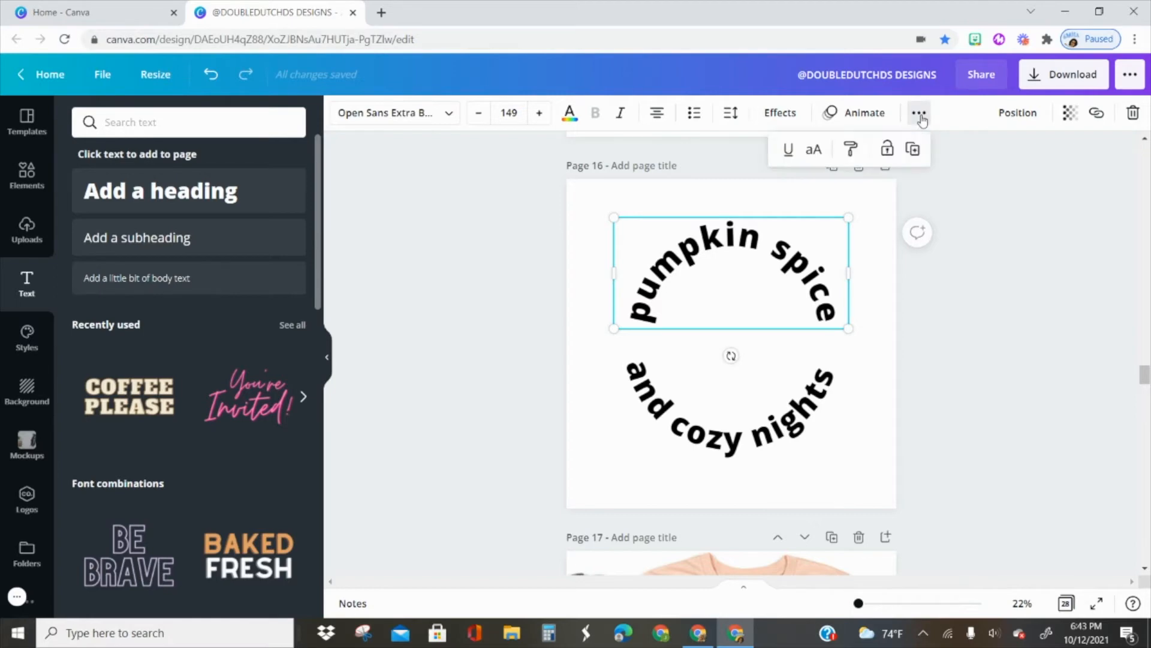
pyautogui.click(814, 152)
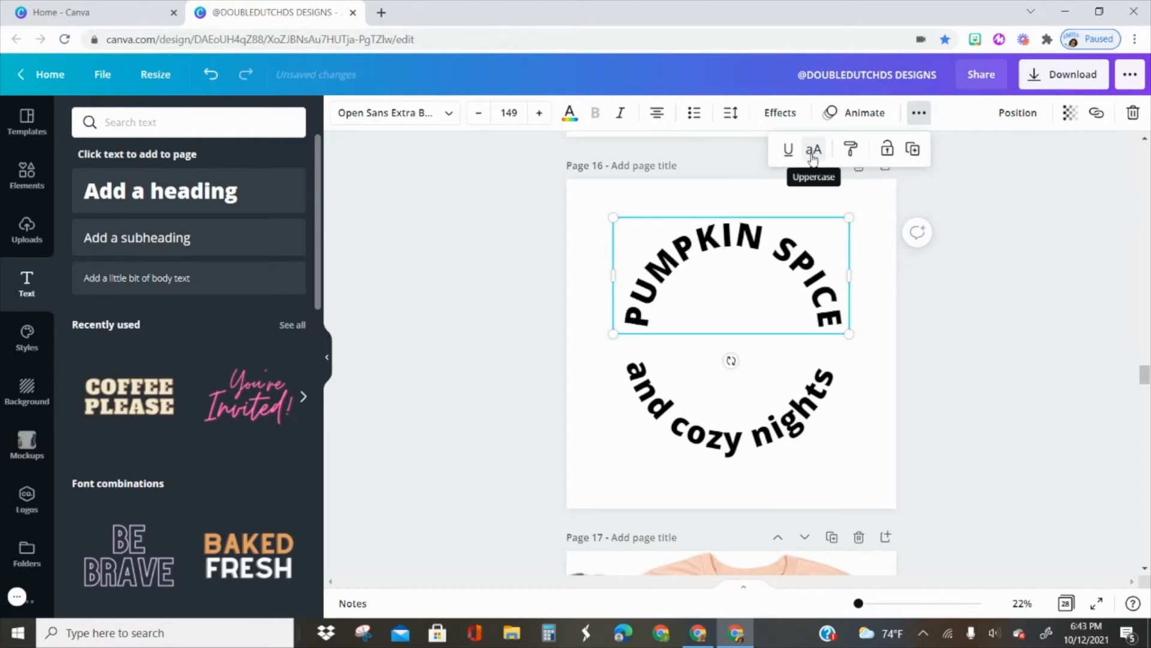
pyautogui.click(813, 150)
pyautogui.click(816, 152)
pyautogui.click(816, 153)
pyautogui.click(815, 153)
pyautogui.click(816, 153)
pyautogui.click(815, 153)
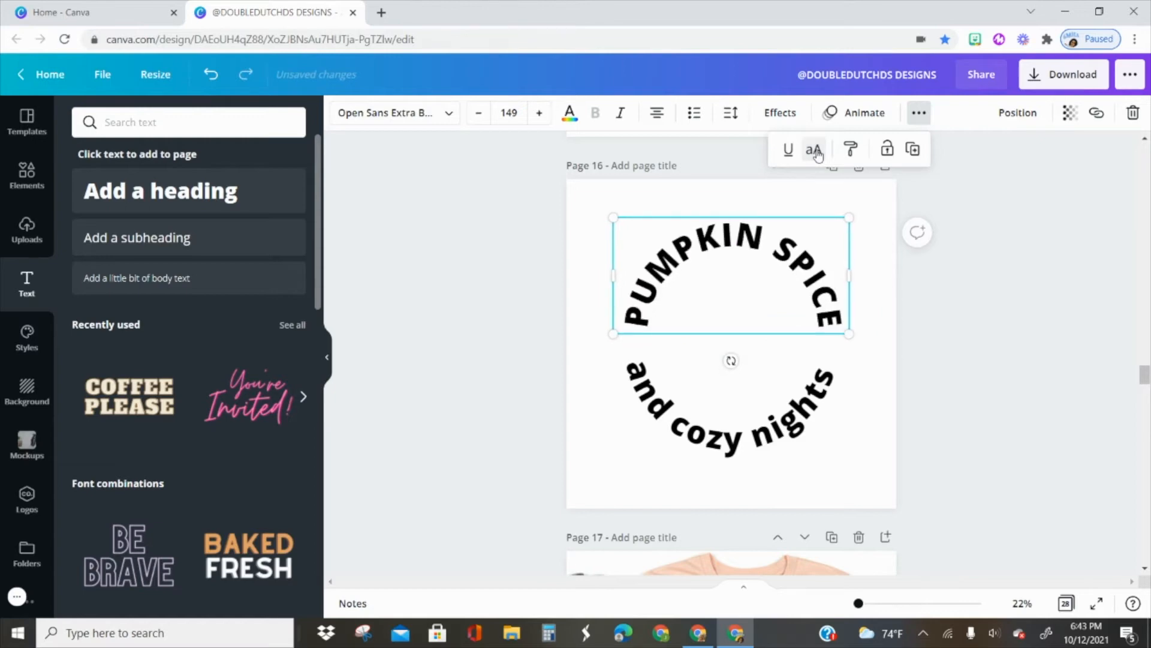
# Step: Convert the "and cozy nights" text to uppercase and move it slightly down to clear the upper arch
pyautogui.click(814, 378)
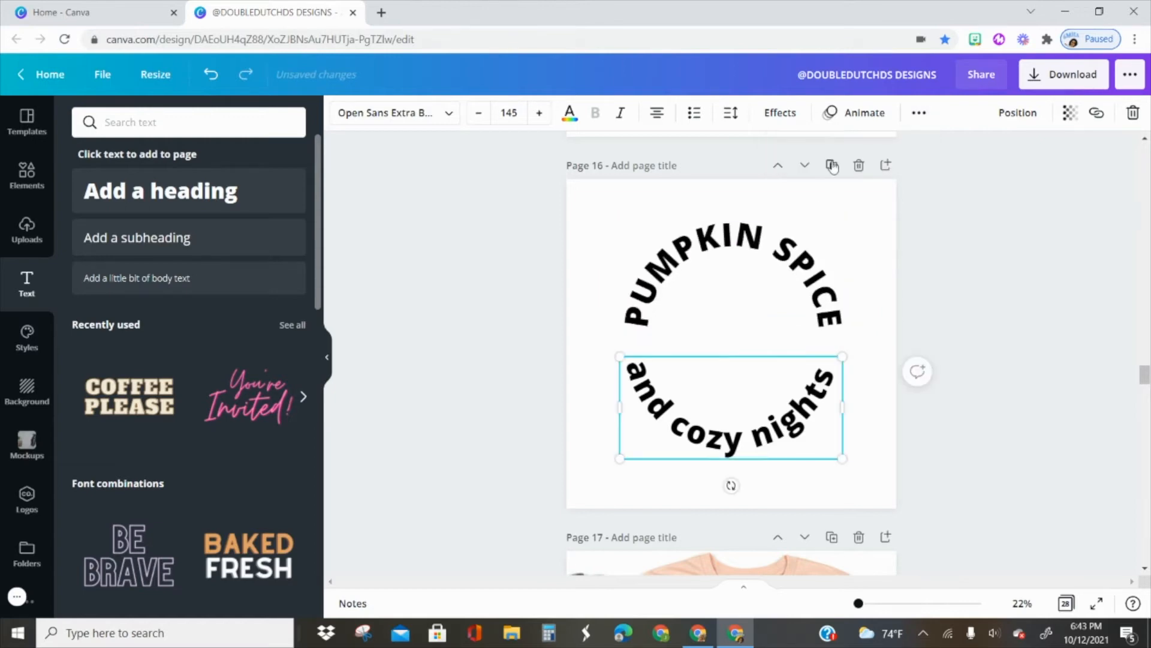
pyautogui.click(919, 113)
pyautogui.click(813, 150)
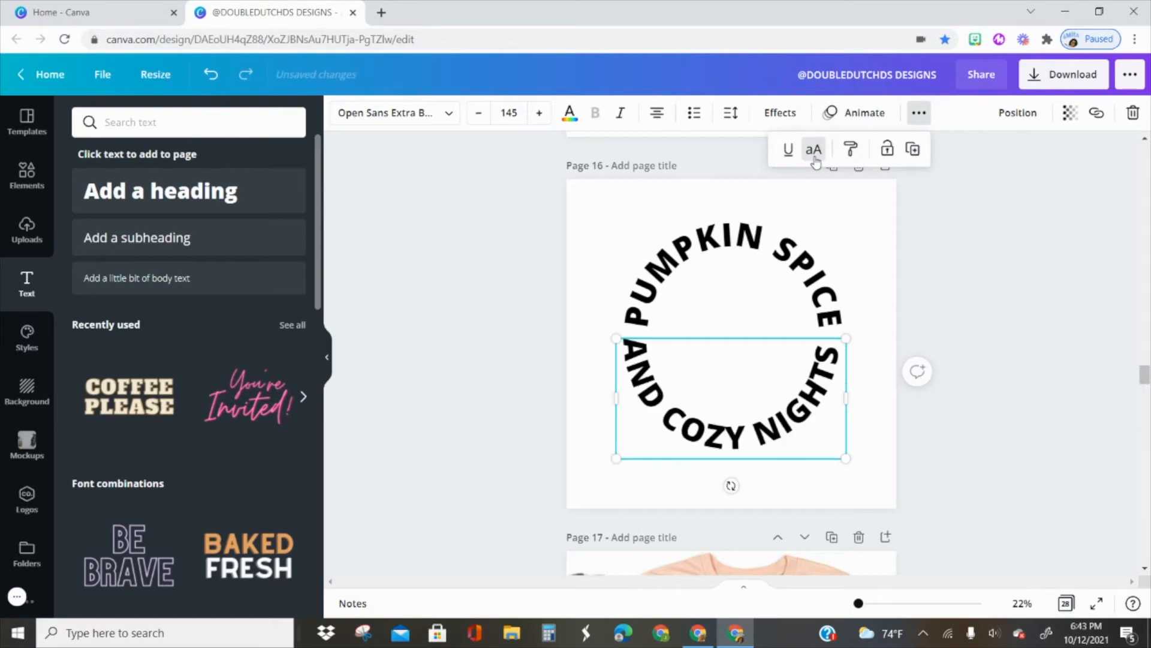
pyautogui.moveTo(791, 414); pyautogui.dragTo(789, 420)
pyautogui.moveTo(837, 301); pyautogui.dragTo(833, 301)
pyautogui.moveTo(799, 414); pyautogui.dragTo(797, 413)
# Step: Add the text "fall" to page 16, enlarge it to font size 331 and centre it inside the text circle
pyautogui.scroll(2, 786, 355)
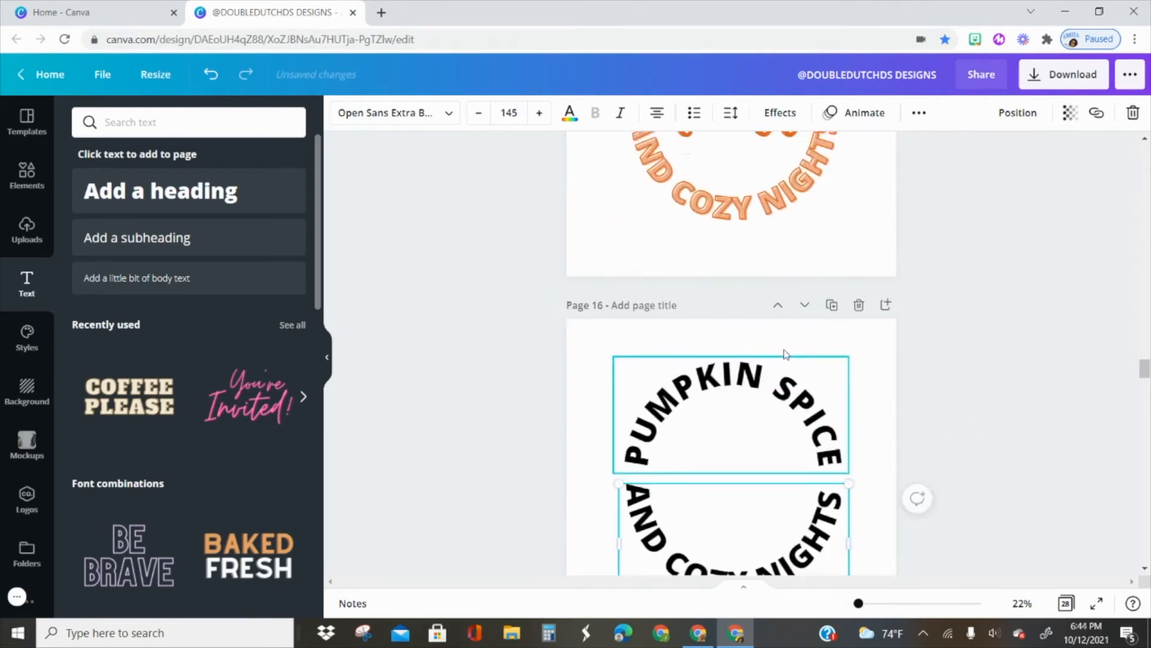
pyautogui.scroll(2, 786, 354)
pyautogui.scroll(-4, 738, 298)
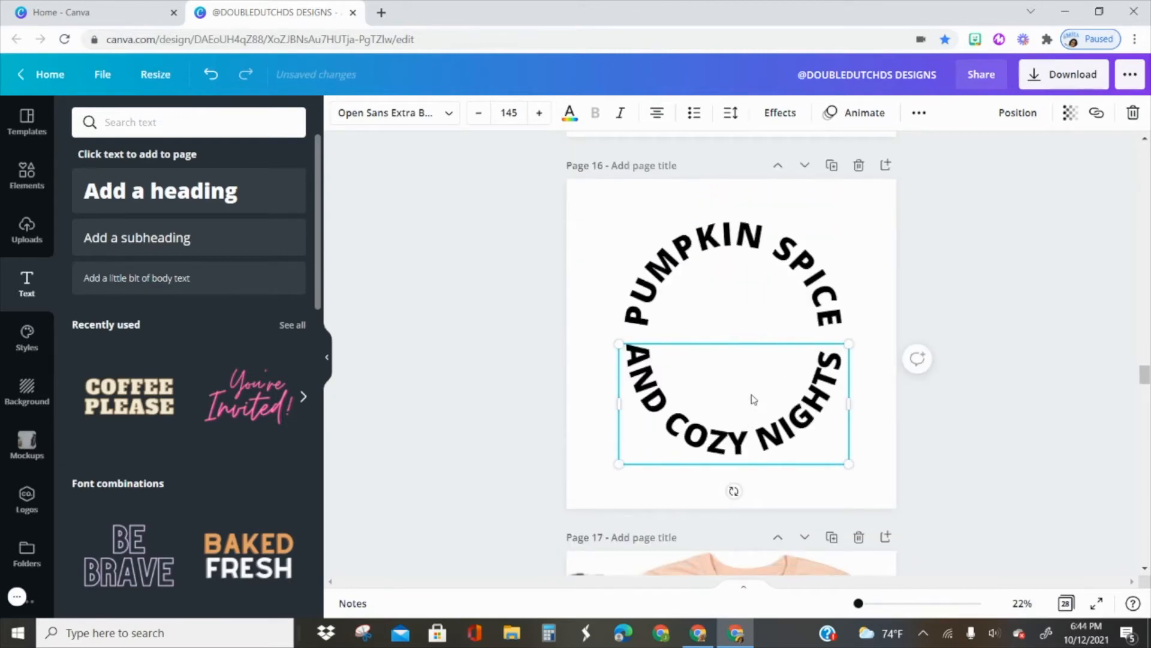
pyautogui.click(591, 403)
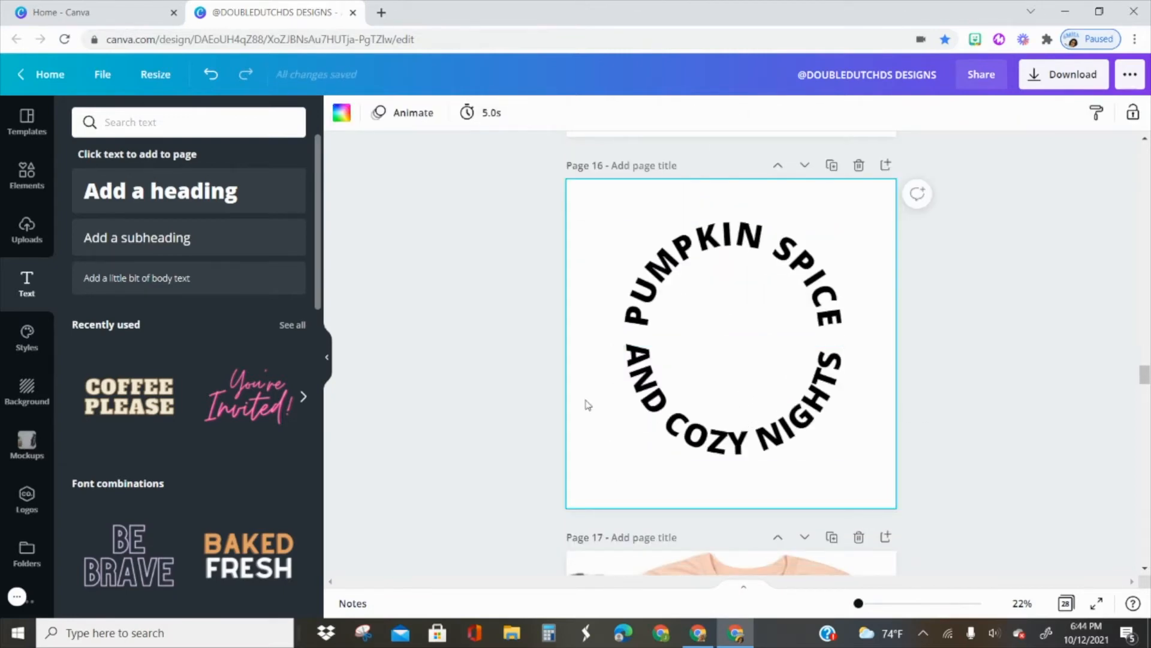
pyautogui.write('t')
pyautogui.write('fal')
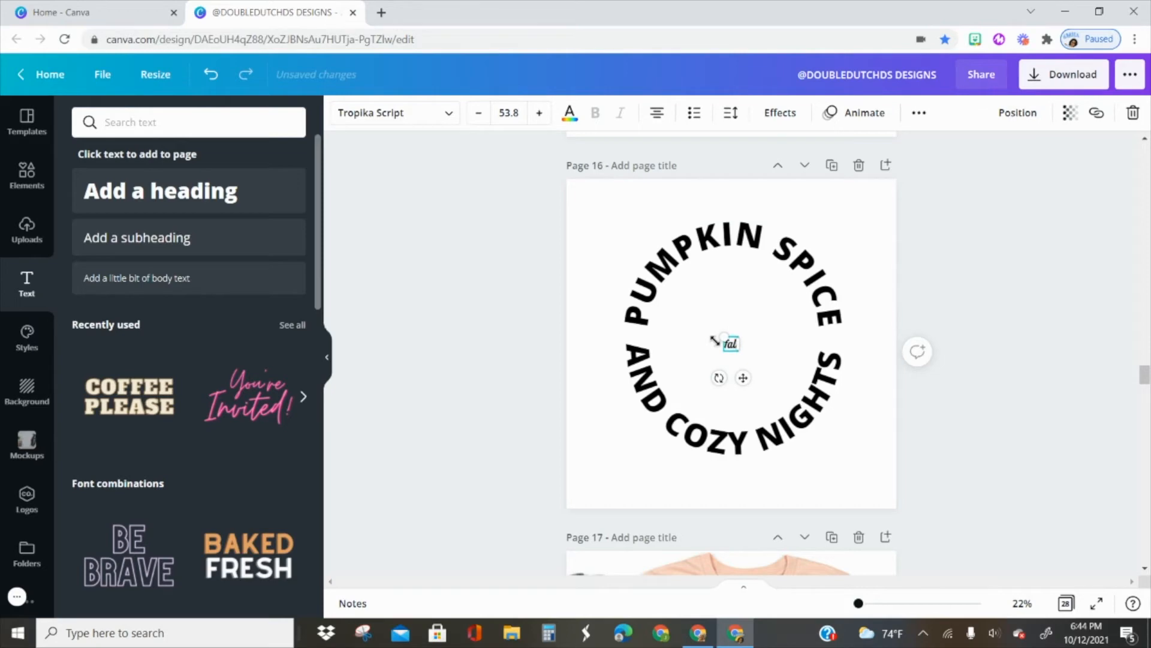
pyautogui.moveTo(723, 337); pyautogui.dragTo(622, 293)
pyautogui.moveTo(701, 355); pyautogui.dragTo(736, 379)
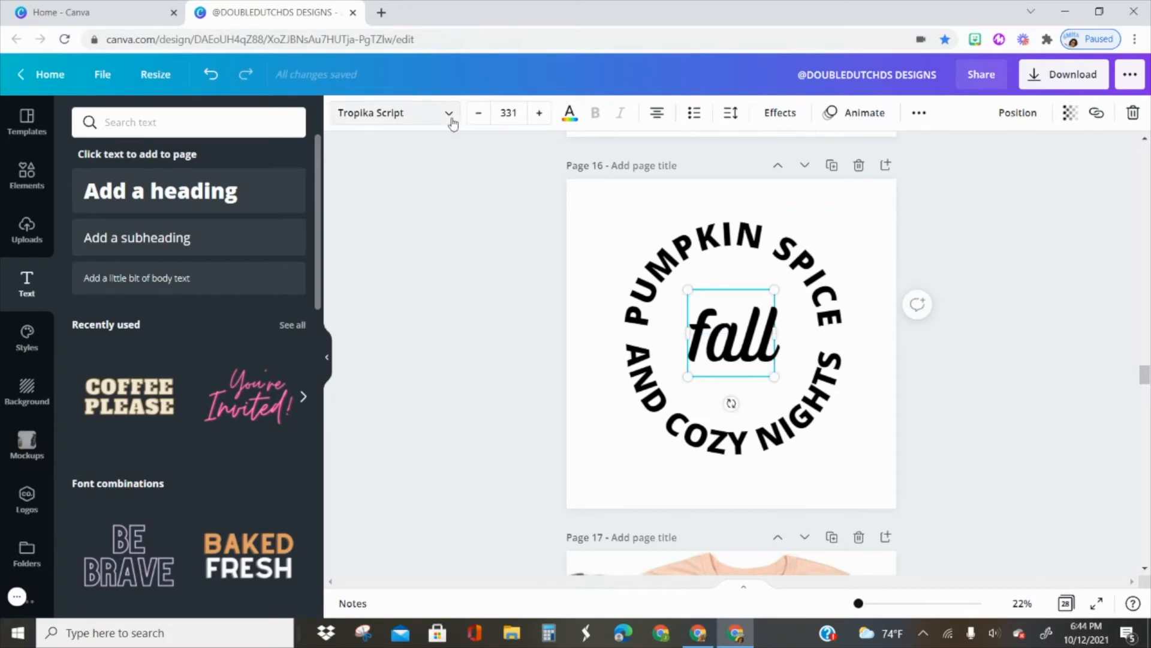
# Step: Change the "fall" text's font to Lilirose and nudge the word slightly right
pyautogui.scroll(5, 714, 252)
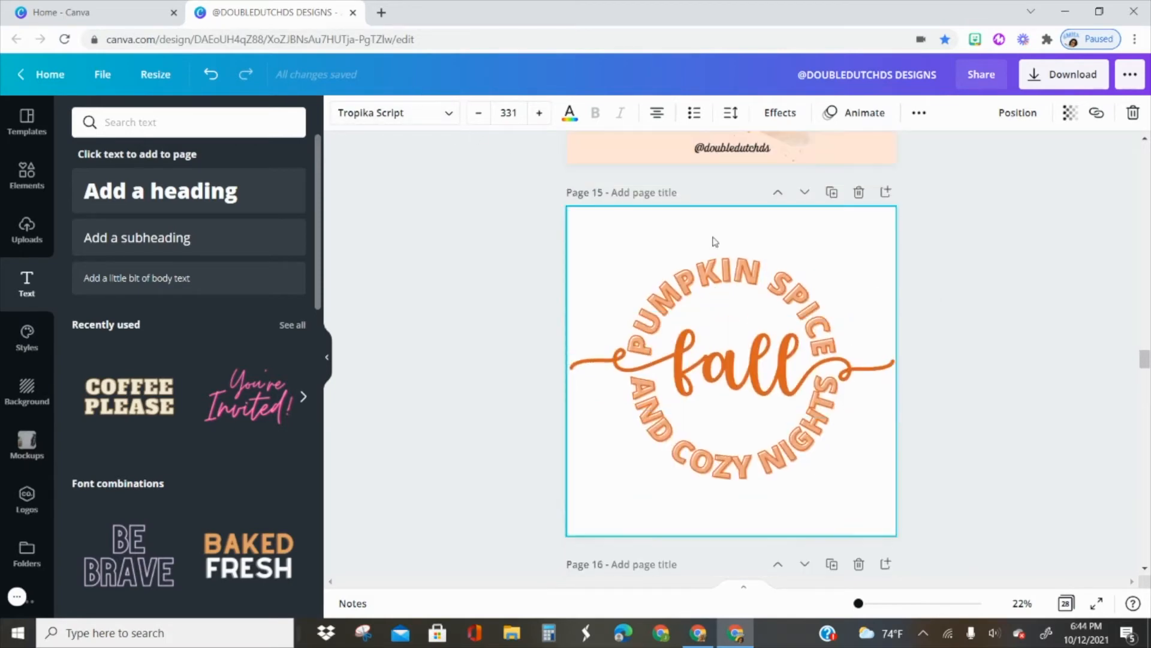
pyautogui.scroll(-7, 744, 364)
pyautogui.scroll(2, 731, 372)
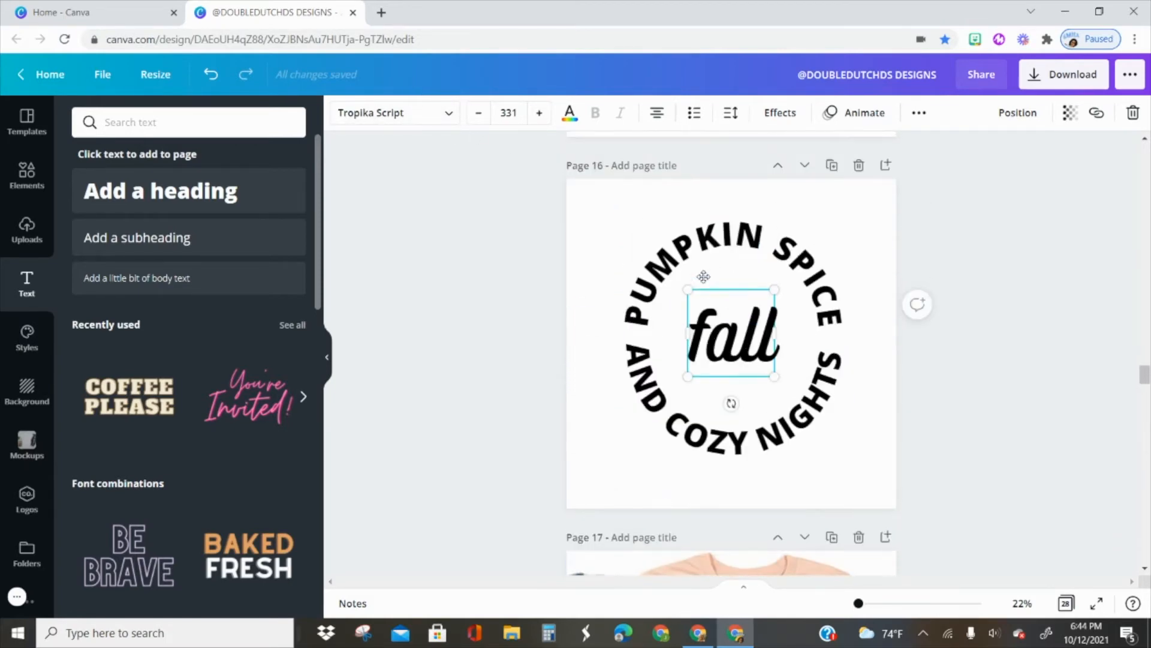
pyautogui.click(449, 114)
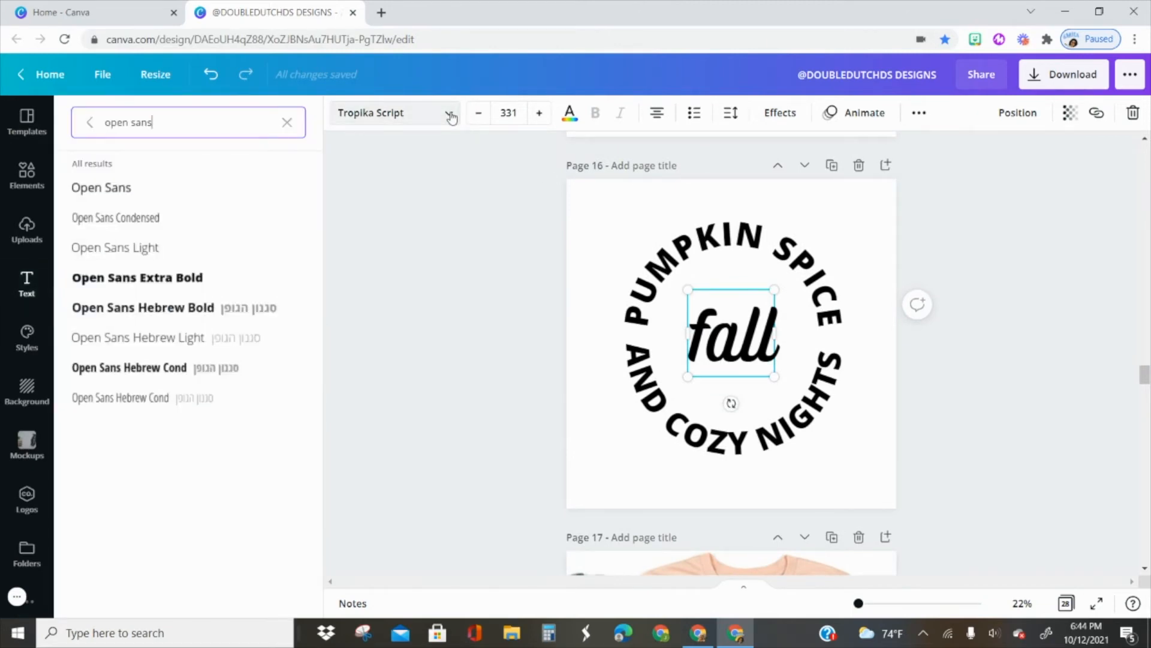
pyautogui.moveTo(235, 128); pyautogui.dragTo(51, 127)
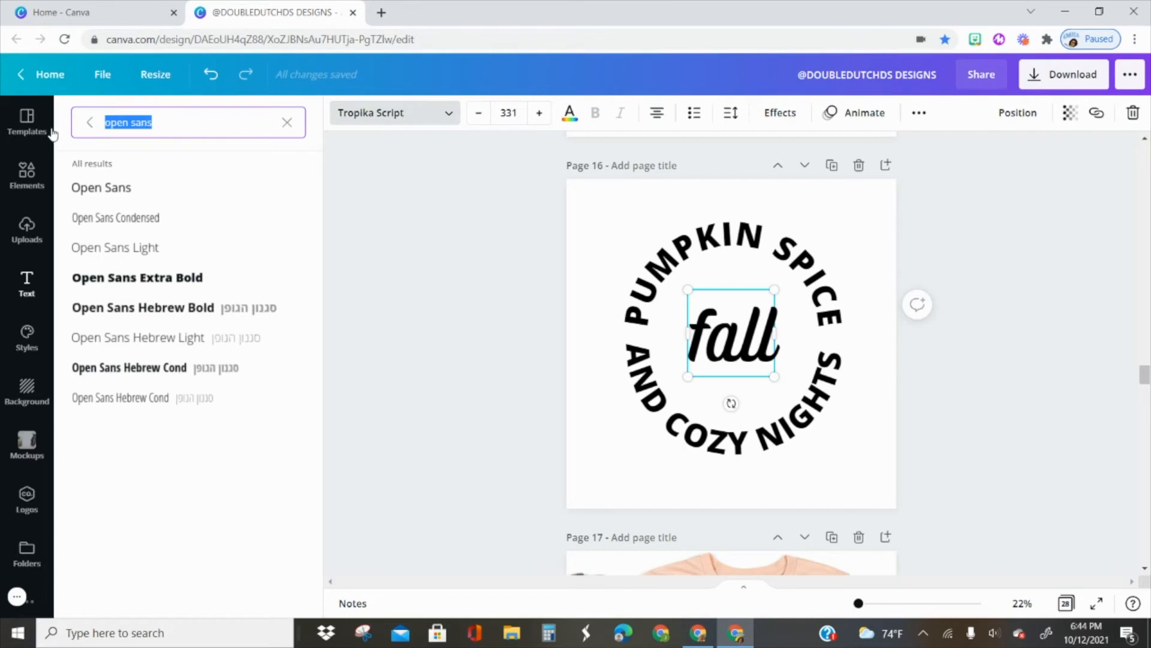
pyautogui.write('lil')
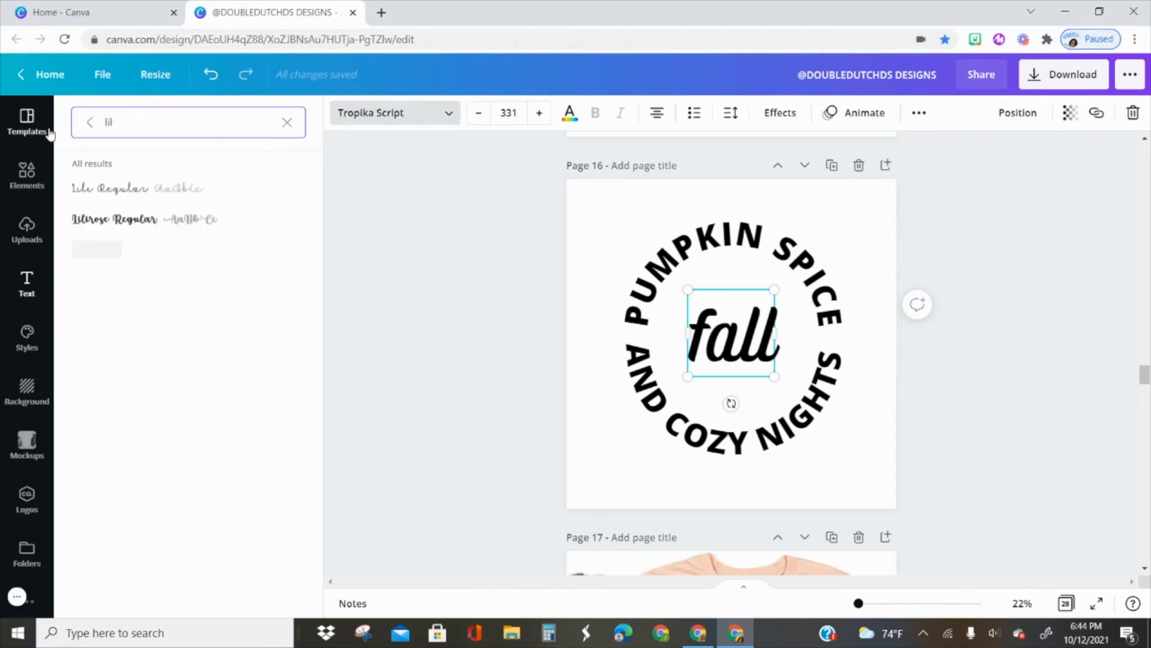
pyautogui.write('irose')
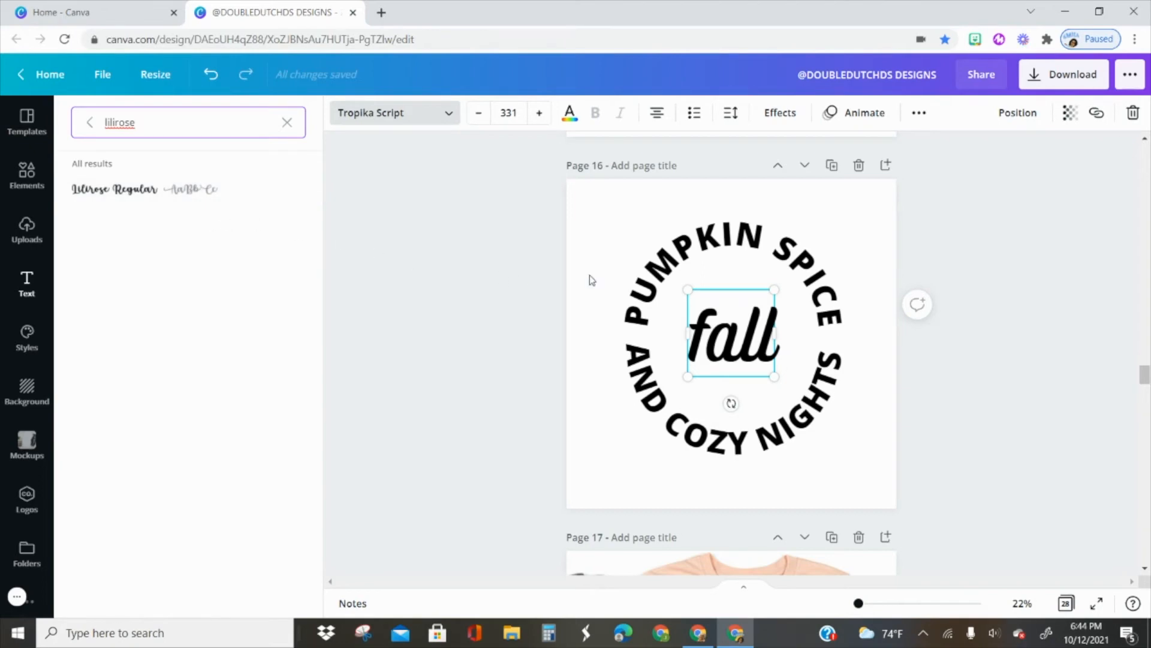
pyautogui.click(180, 190)
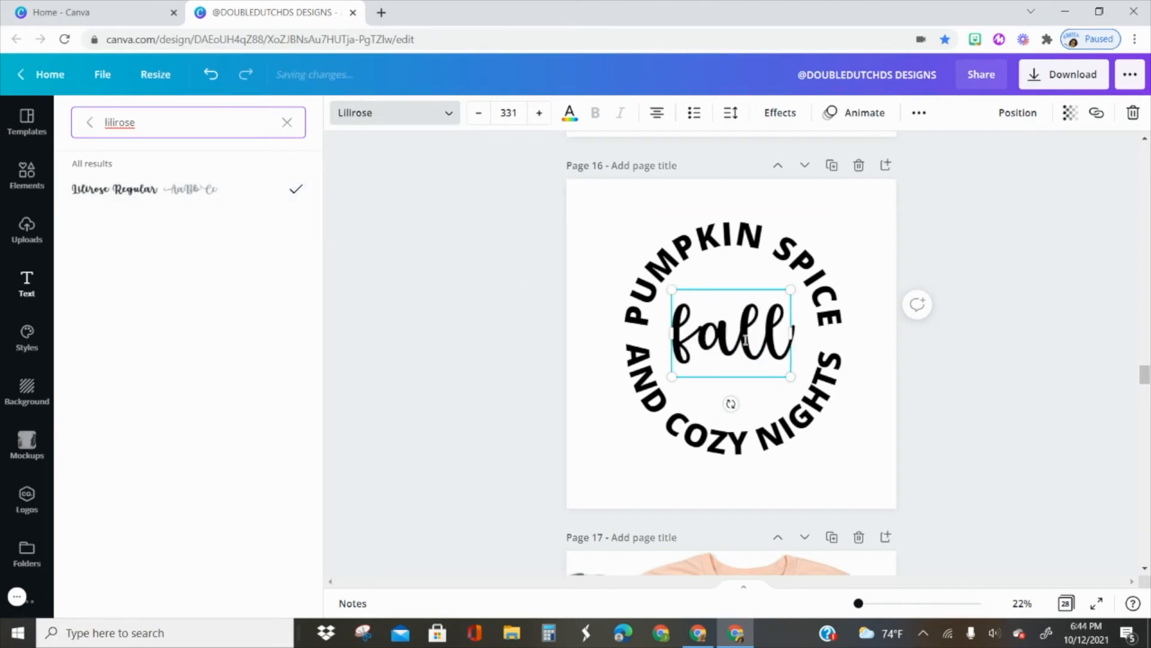
pyautogui.click(699, 335)
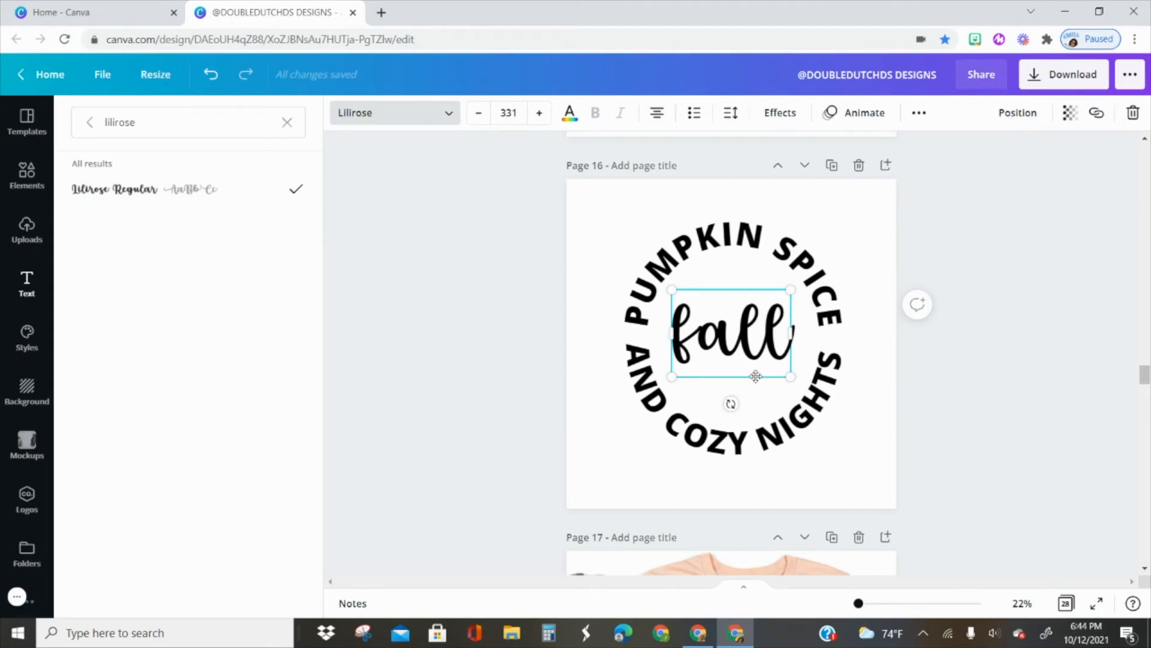
pyautogui.moveTo(756, 376); pyautogui.dragTo(759, 379)
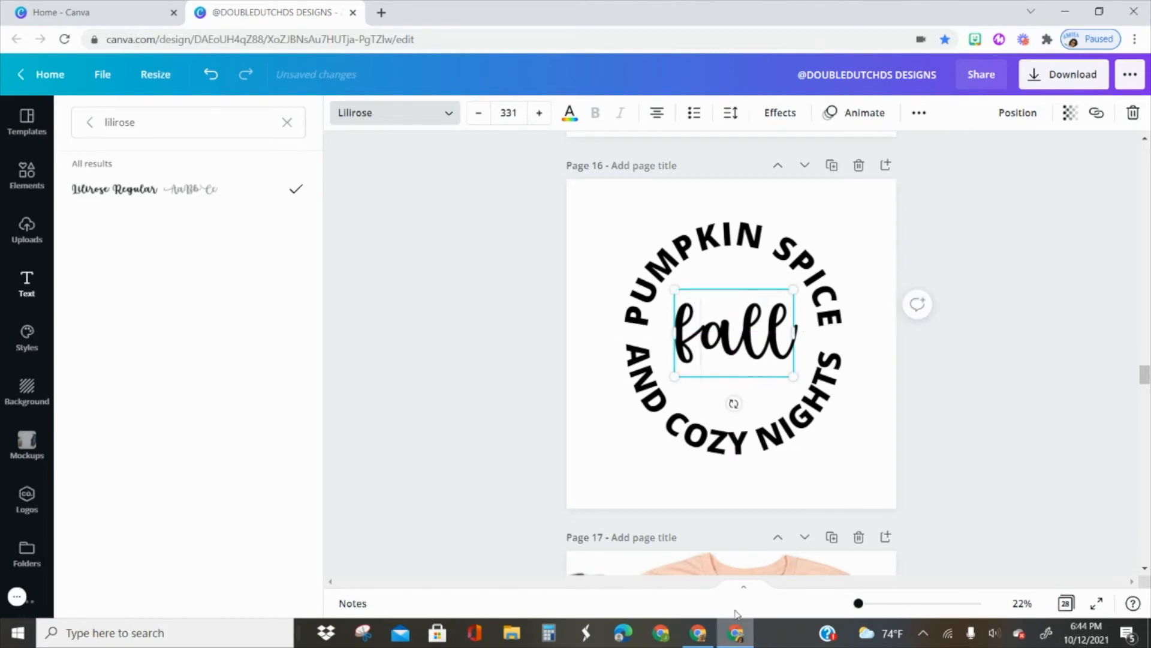
# Step: Clear the font search, switch to the Windows Character Map beside the design, and choose the Lilirose font there
pyautogui.click(285, 121)
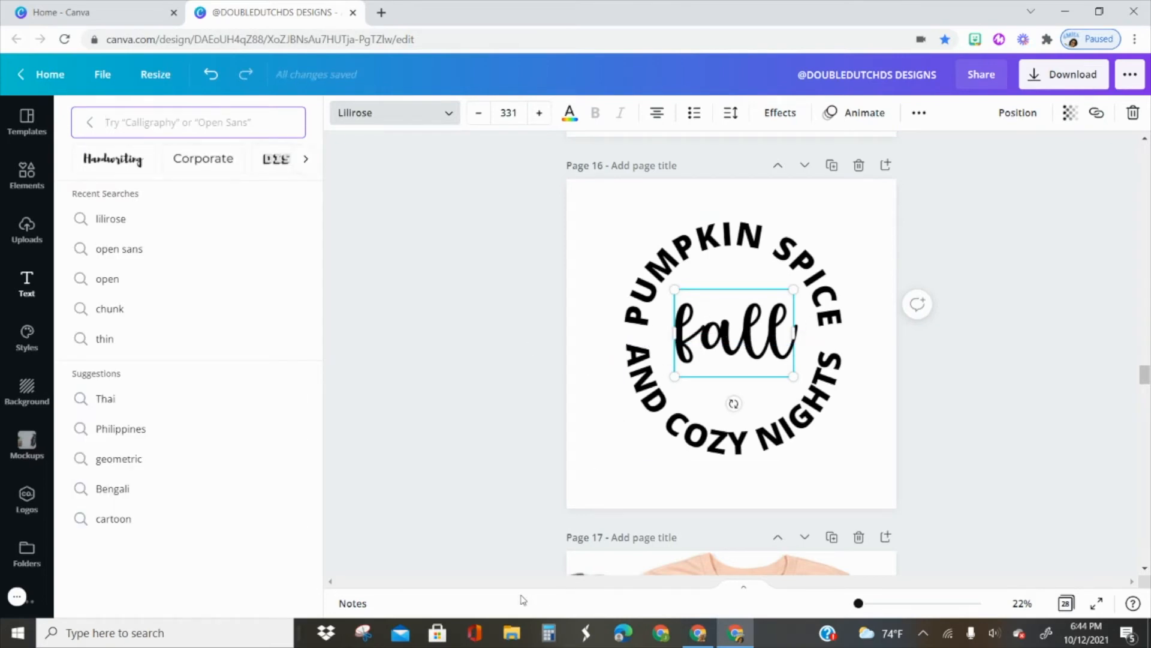
pyautogui.click(204, 634)
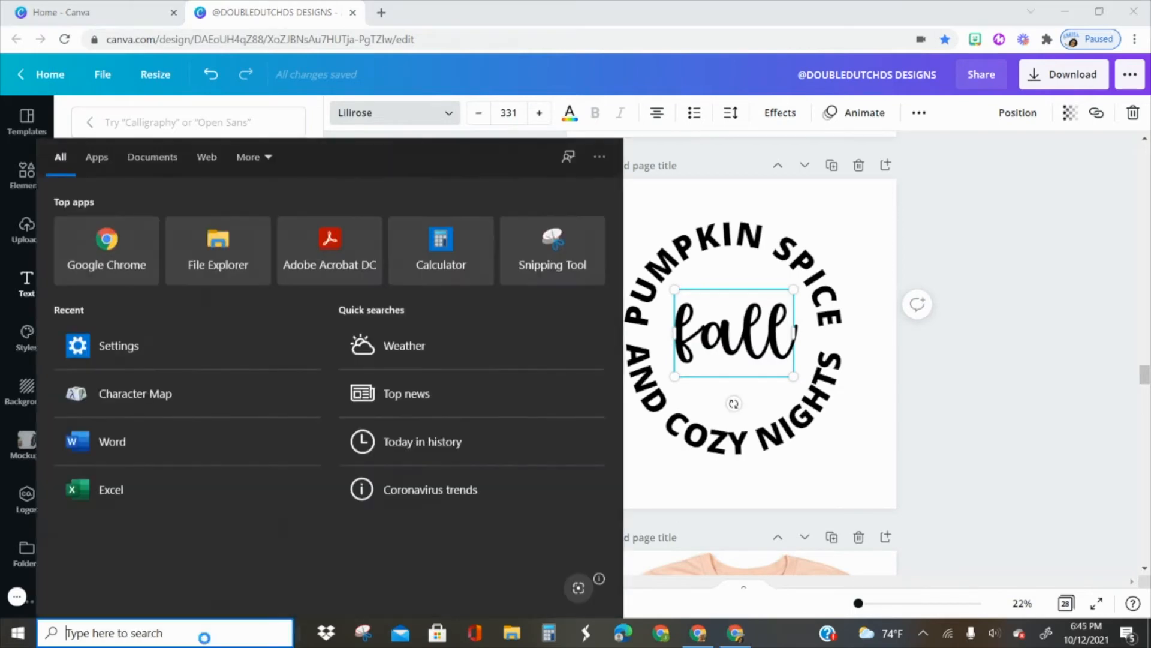
pyautogui.write('character map')
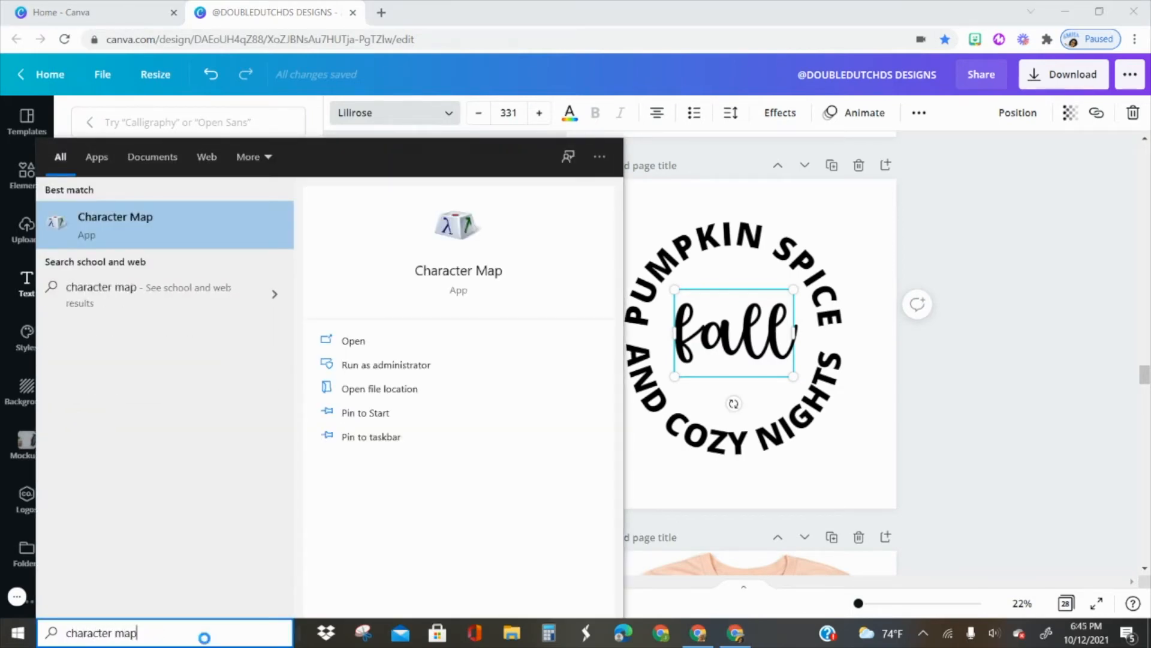
pyautogui.click(204, 221)
pyautogui.moveTo(183, 76); pyautogui.dragTo(427, 183)
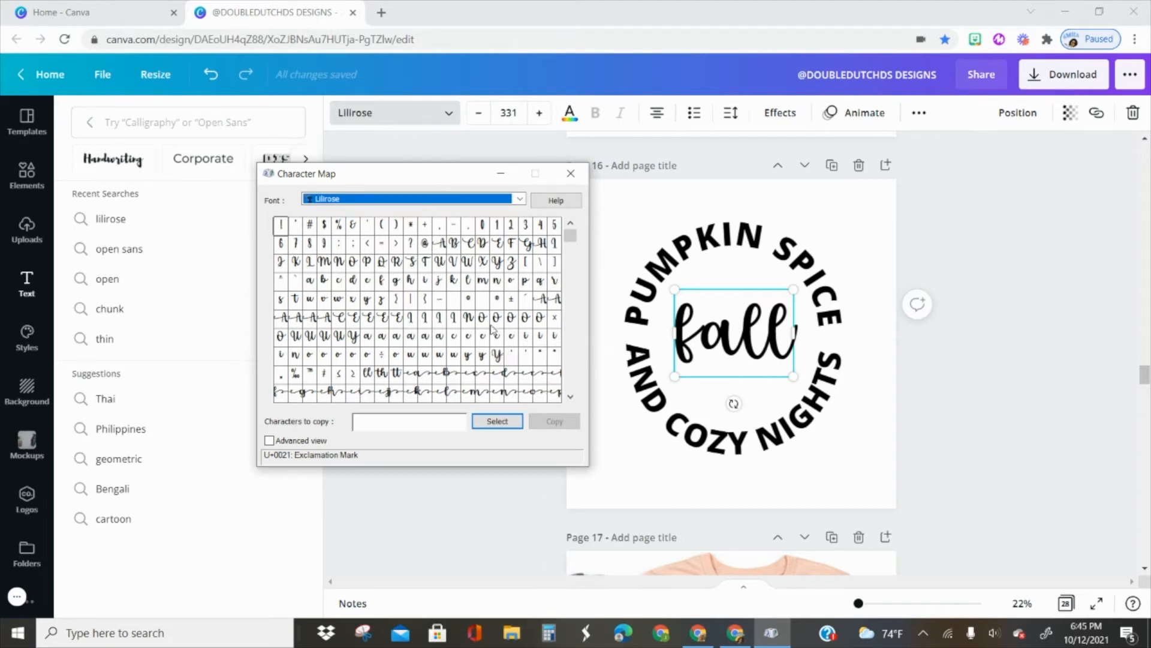
pyautogui.click(520, 200)
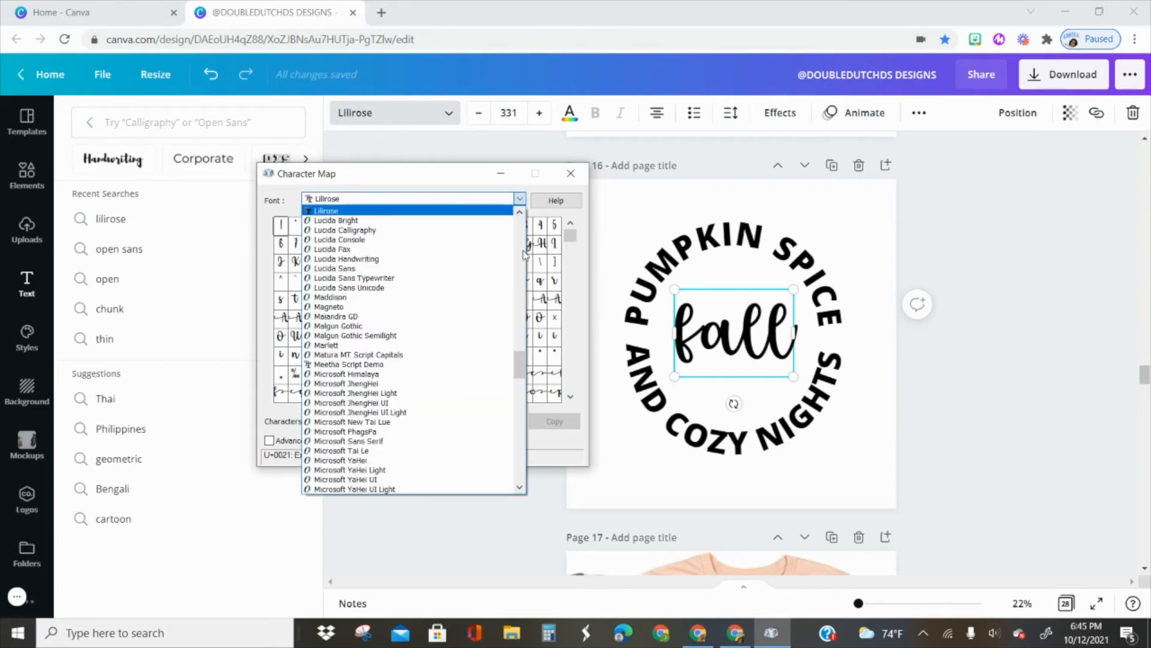
pyautogui.moveTo(519, 365)
pyautogui.mouseDown()
pyautogui.moveTo(526, 231)
pyautogui.moveTo(522, 360)
pyautogui.mouseUp()
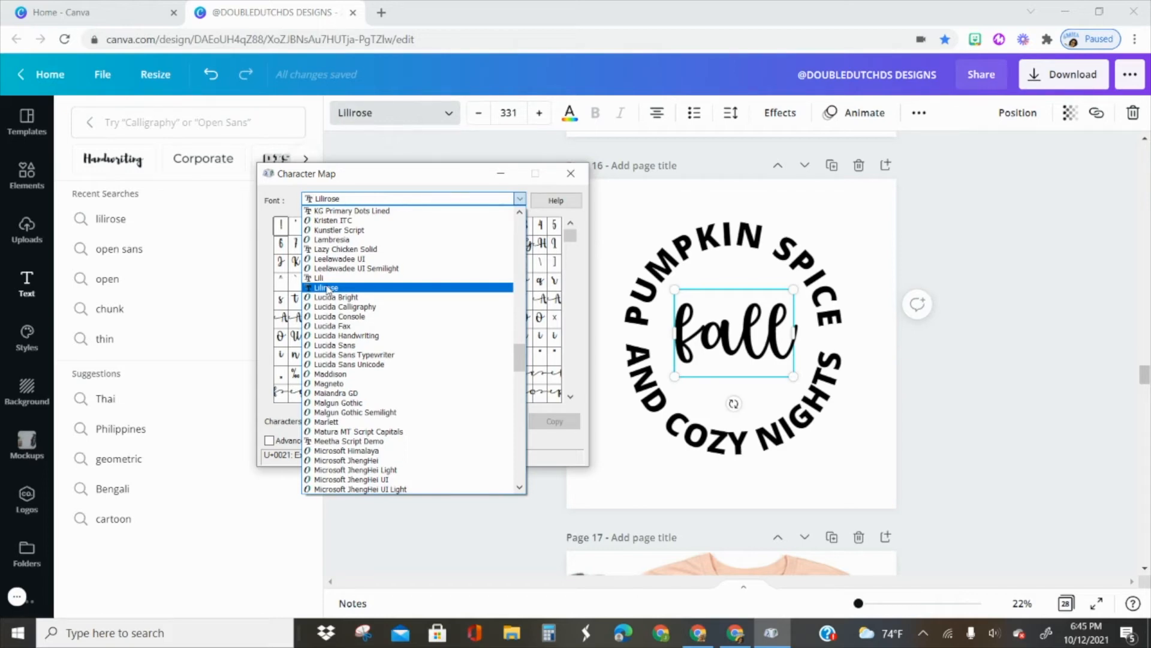
pyautogui.click(367, 291)
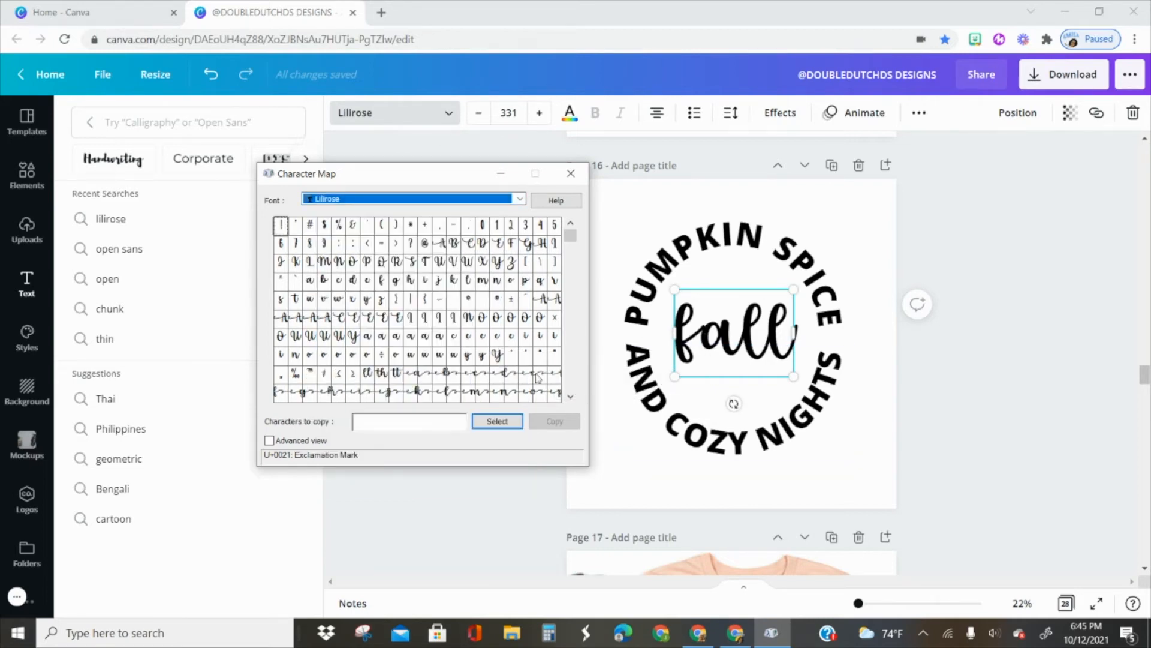
# Step: Copy the Lilirose "f" glyph with a leading swash and paste it in place of the plain "f" in "fall"
pyautogui.click(548, 396)
pyautogui.moveTo(542, 405); pyautogui.dragTo(520, 382)
pyautogui.click(507, 425)
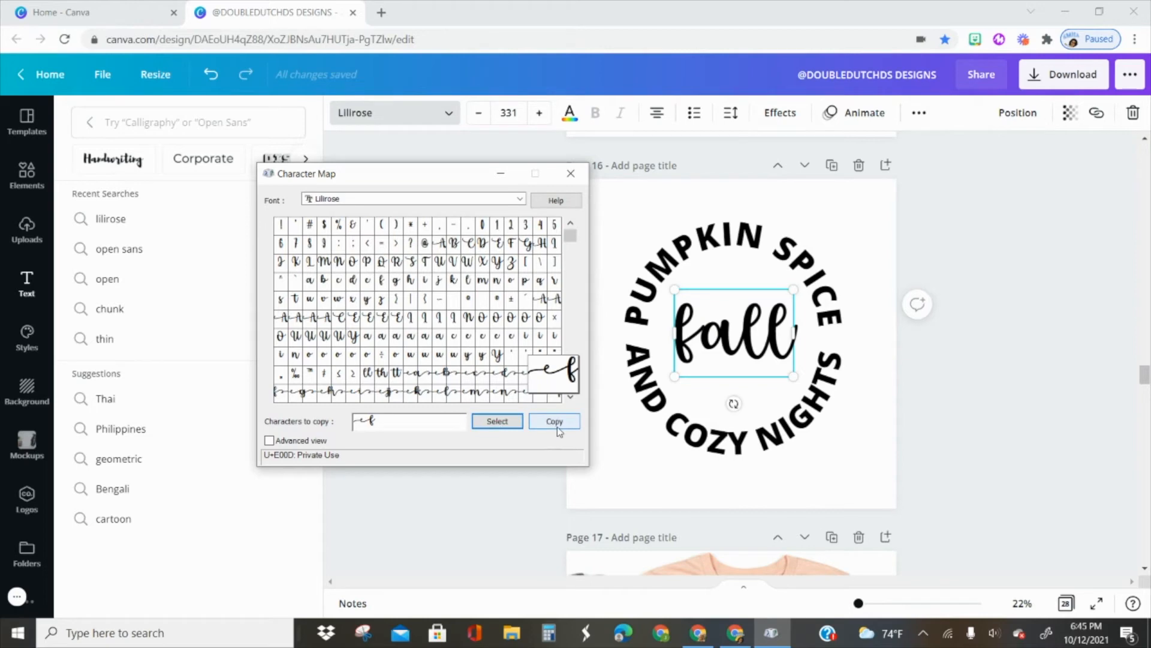
pyautogui.click(560, 423)
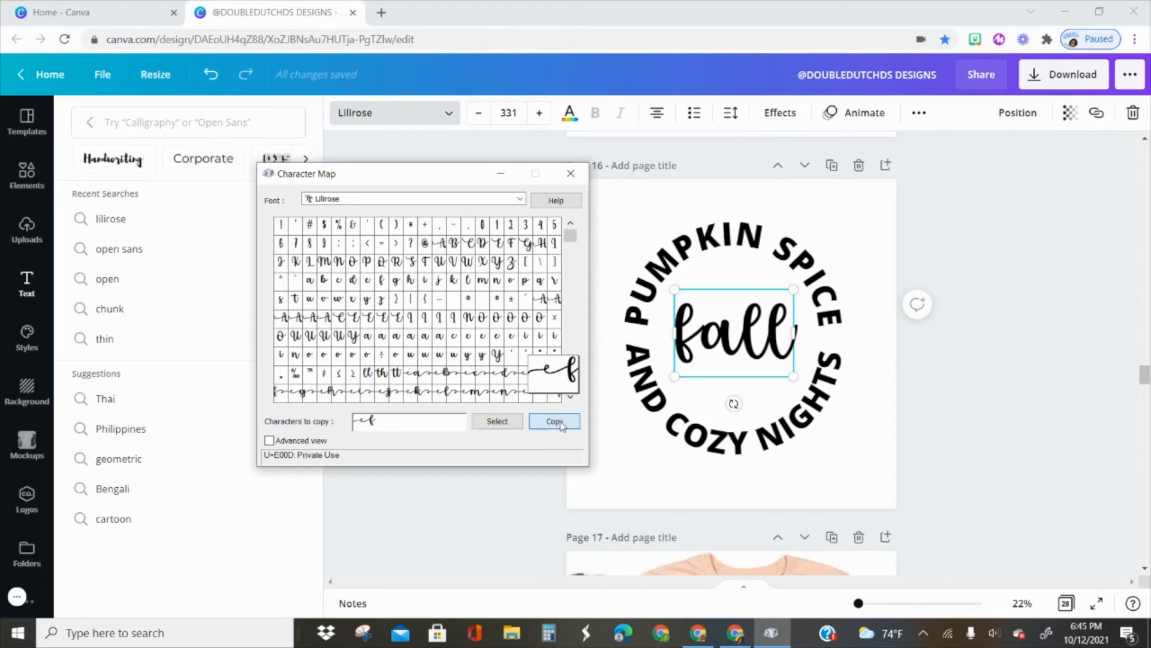
pyautogui.click(694, 322)
pyautogui.press('BackSpace')
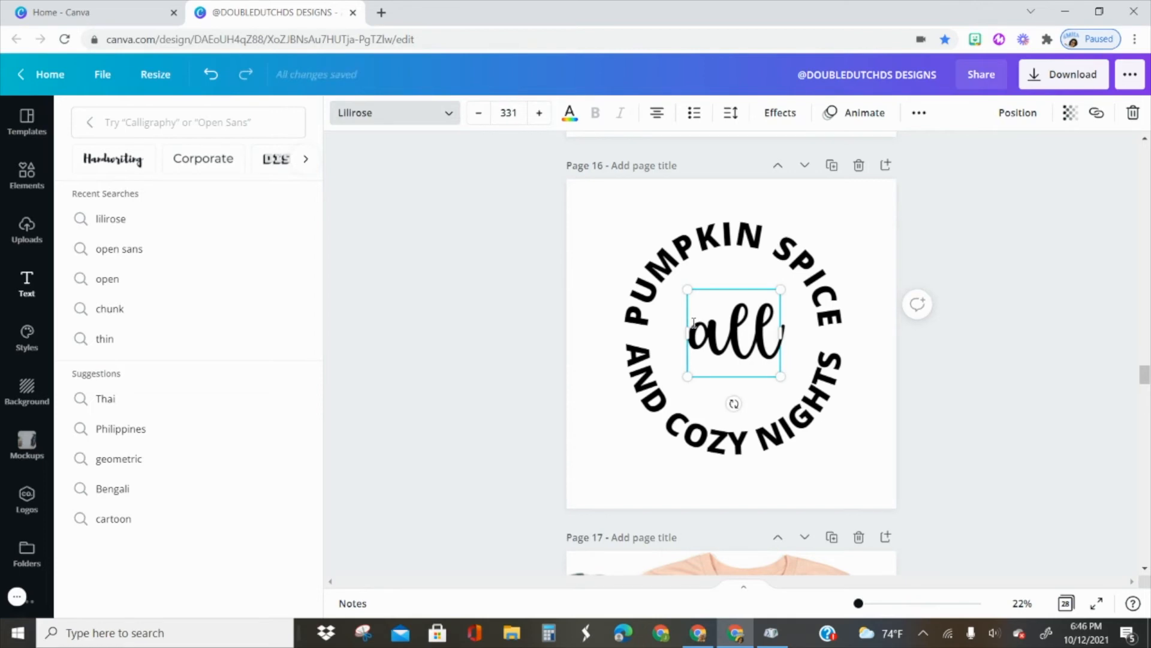
pyautogui.hotkey('ctrl', 'v')
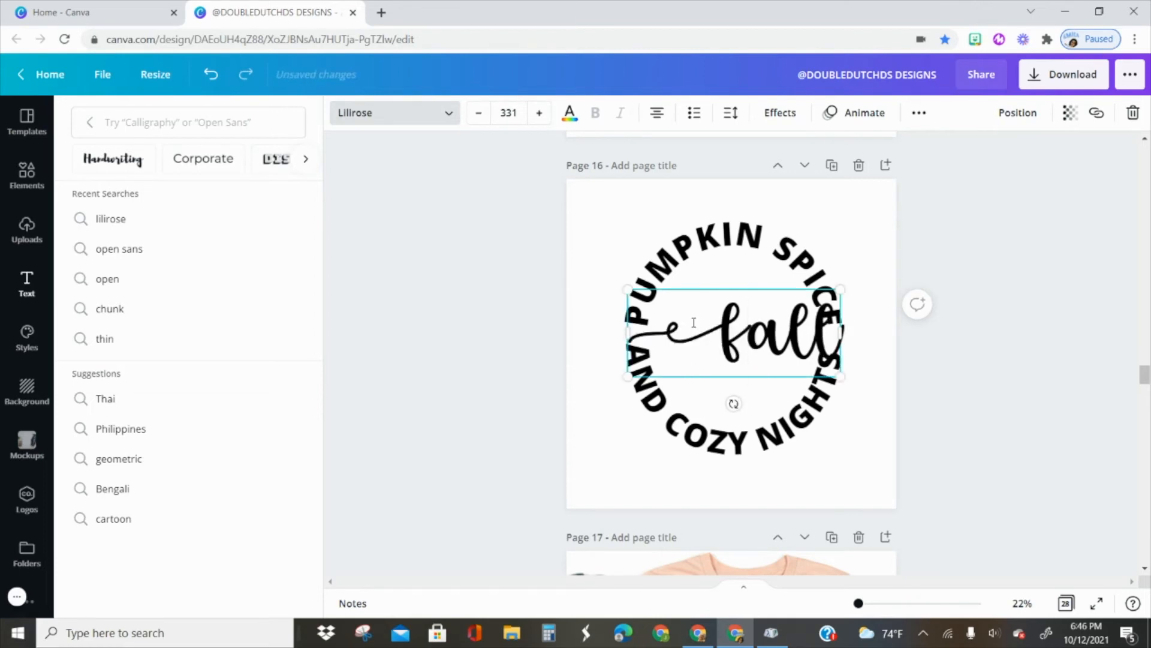
# Step: Shift the "fall" text left and slightly down, and lower the "and cozy nights" arc to give it room
pyautogui.moveTo(752, 375); pyautogui.dragTo(730, 376)
pyautogui.click(702, 404)
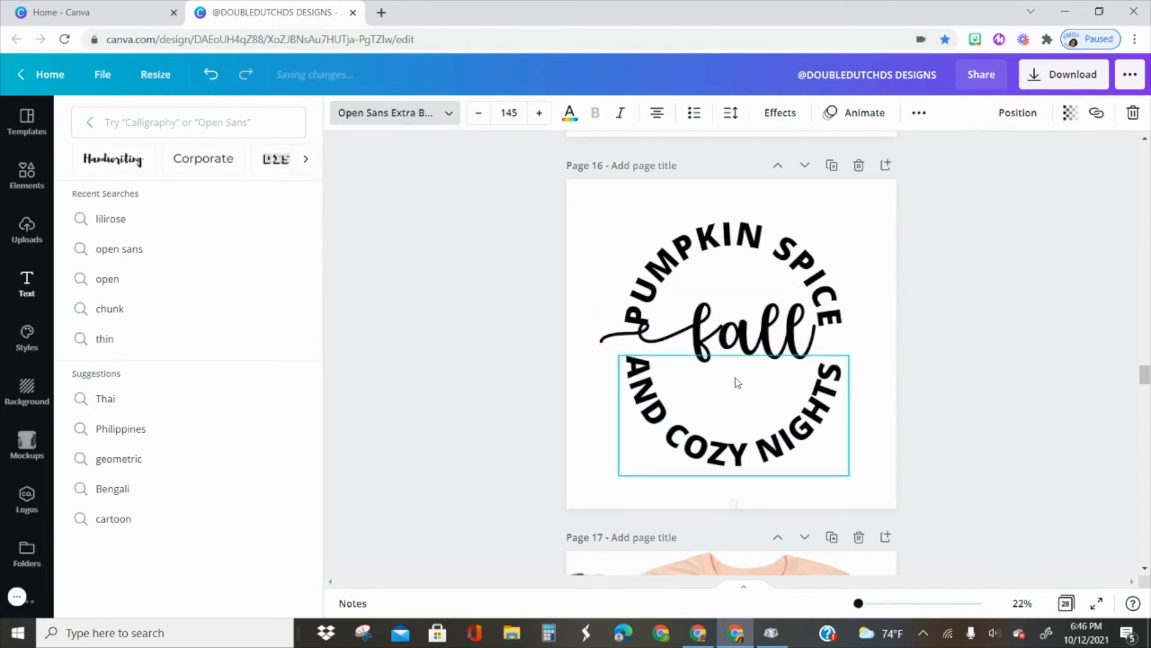
pyautogui.moveTo(746, 337); pyautogui.dragTo(738, 343)
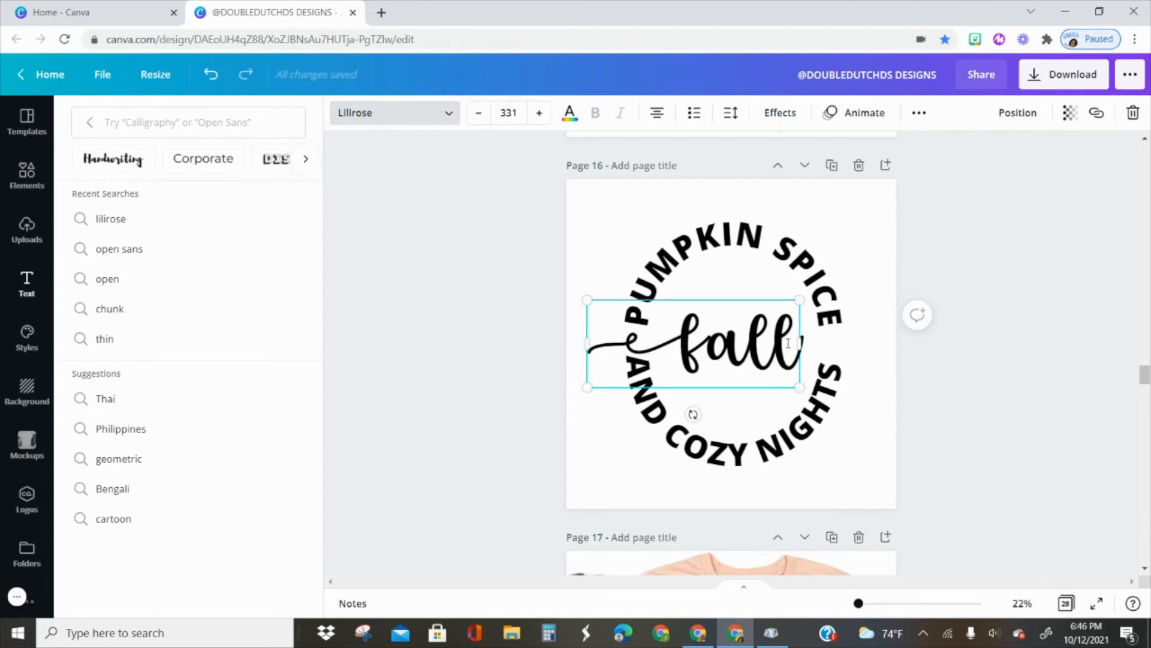
# Step: Delete the final "l" of "fall" and copy the Lilirose "l" glyph with a trailing swash from Character Map instead
pyautogui.moveTo(787, 342); pyautogui.dragTo(787, 342)
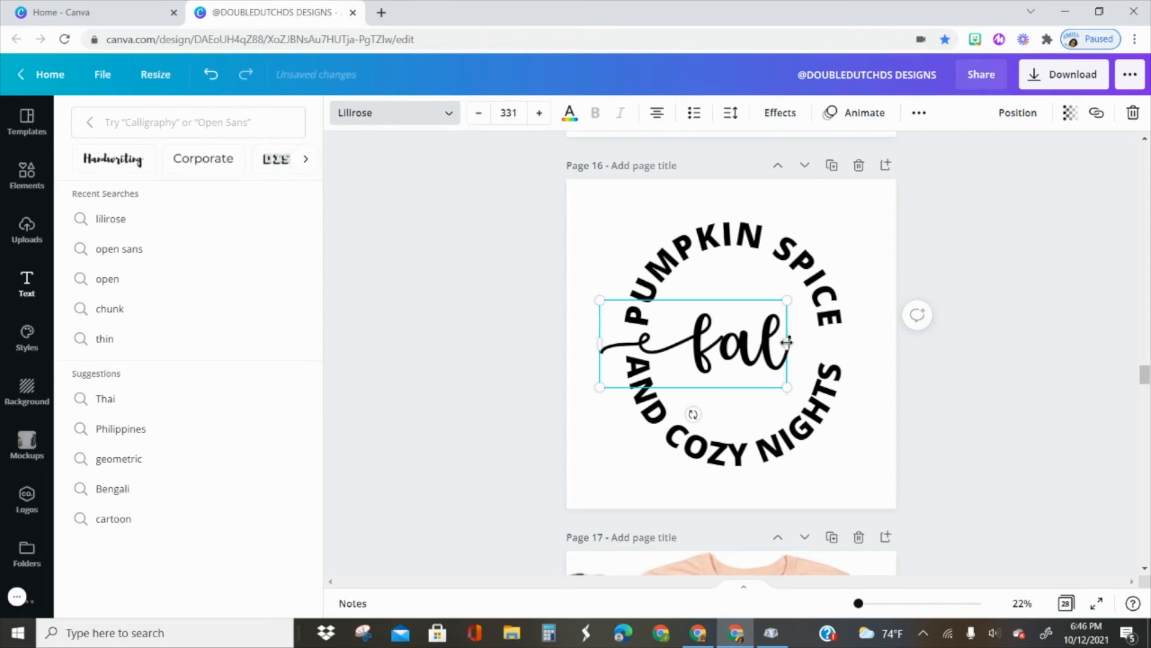
pyautogui.click(771, 632)
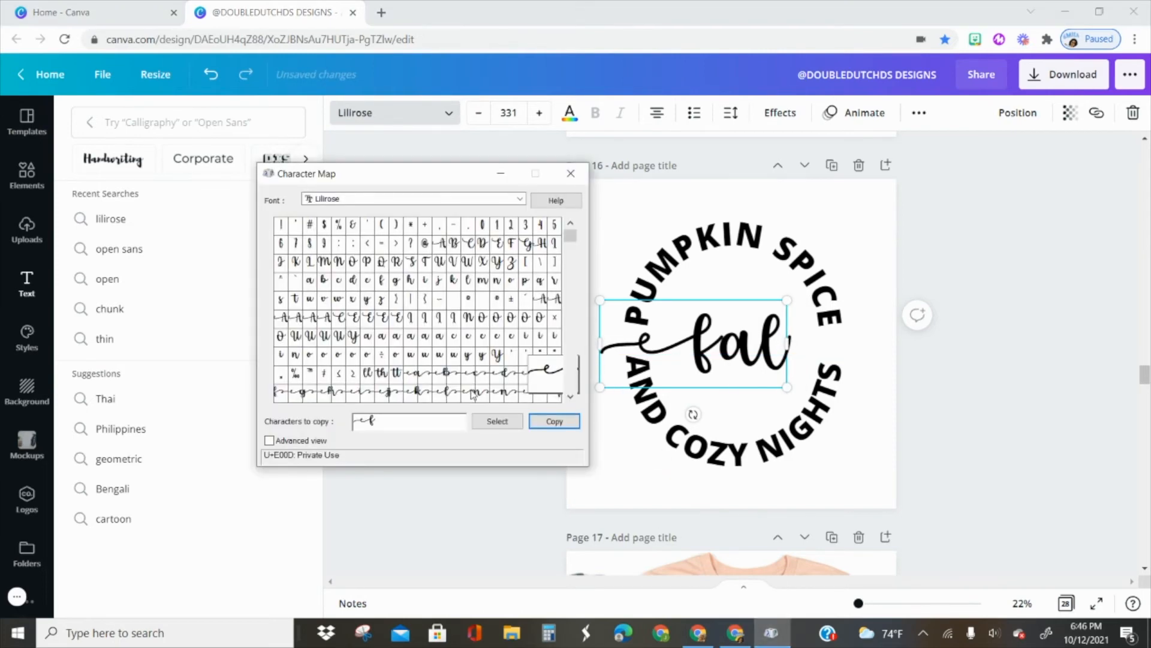
pyautogui.click(410, 420)
pyautogui.press('BackSpace')
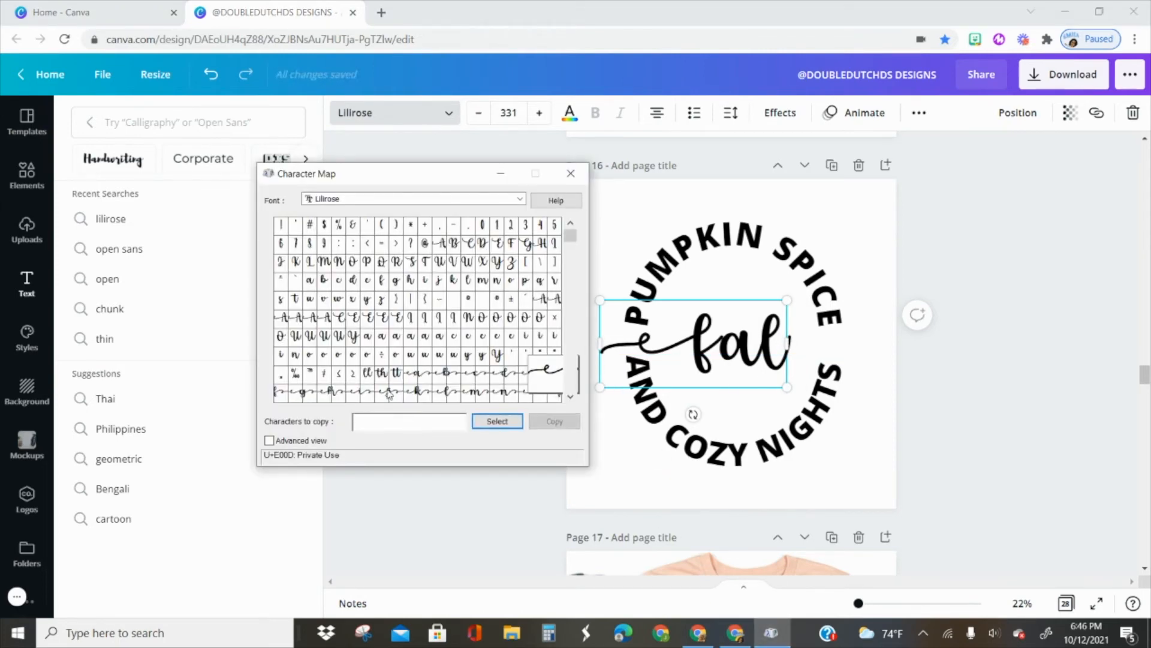
pyautogui.click(571, 397)
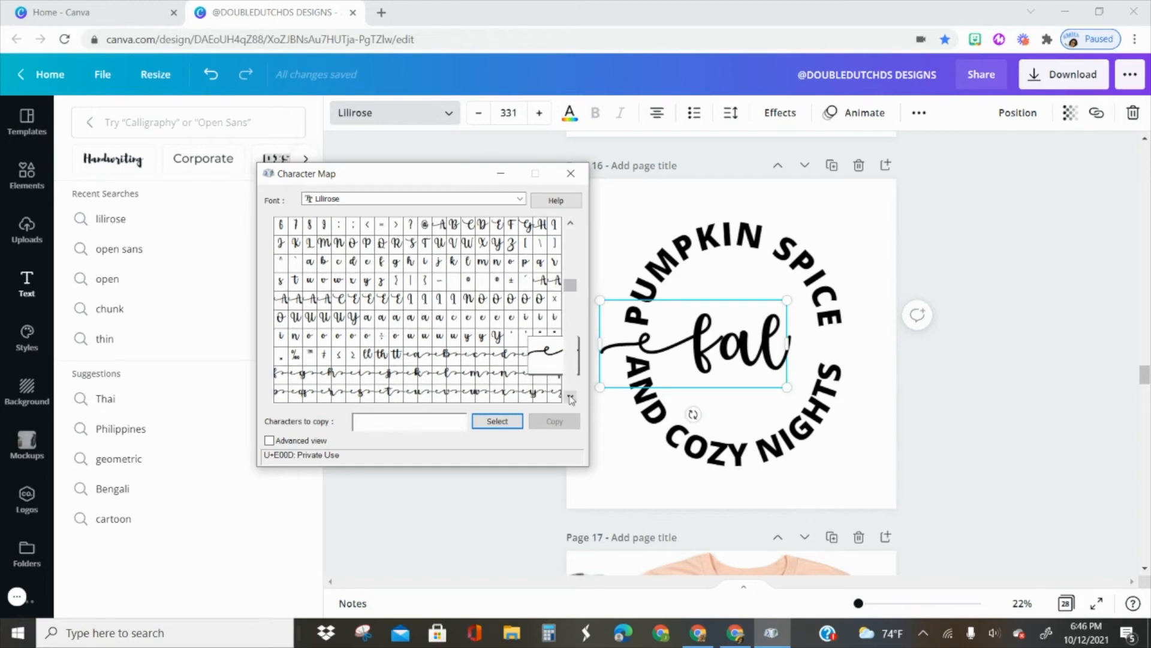
pyautogui.click(570, 397)
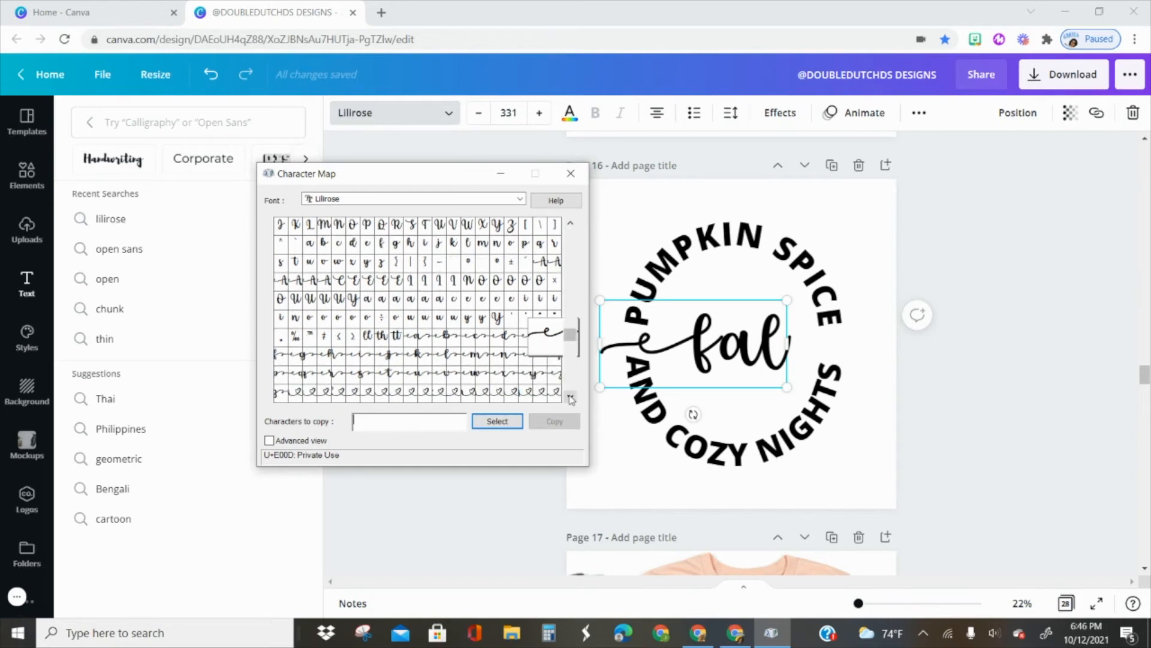
pyautogui.click(447, 358)
pyautogui.click(495, 422)
pyautogui.click(542, 425)
# Step: Paste the swashed "l" at the end of "fal" and widen the text box until the word fits on one line
pyautogui.click(786, 349)
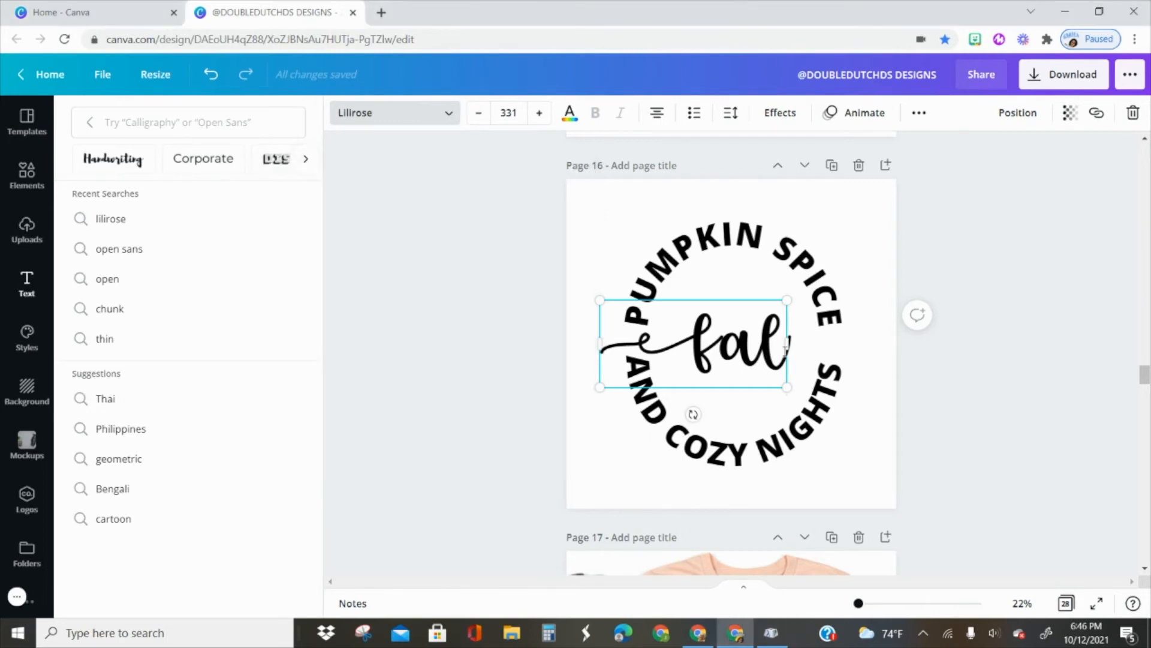
pyautogui.hotkey('ctrl', 'v')
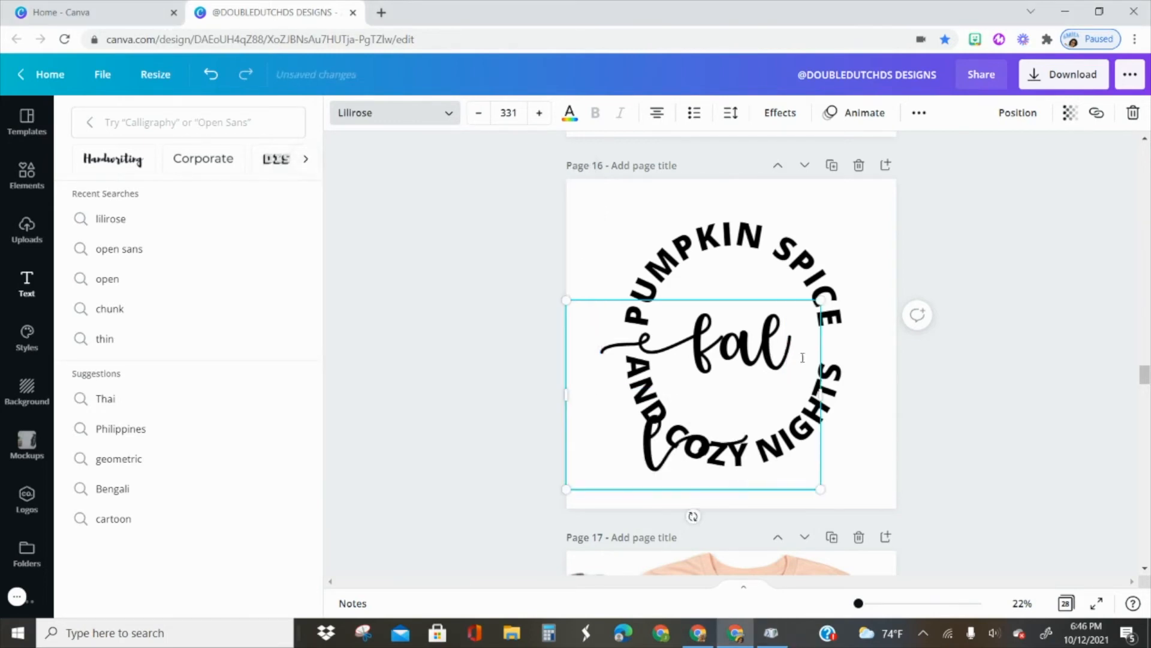
pyautogui.moveTo(820, 395); pyautogui.dragTo(869, 384)
# Step: Spread the two curved texts apart, moving "Pumpkin Spice" up and "and cozy nights" down to clear space for "fall"
pyautogui.moveTo(799, 241); pyautogui.dragTo(785, 191)
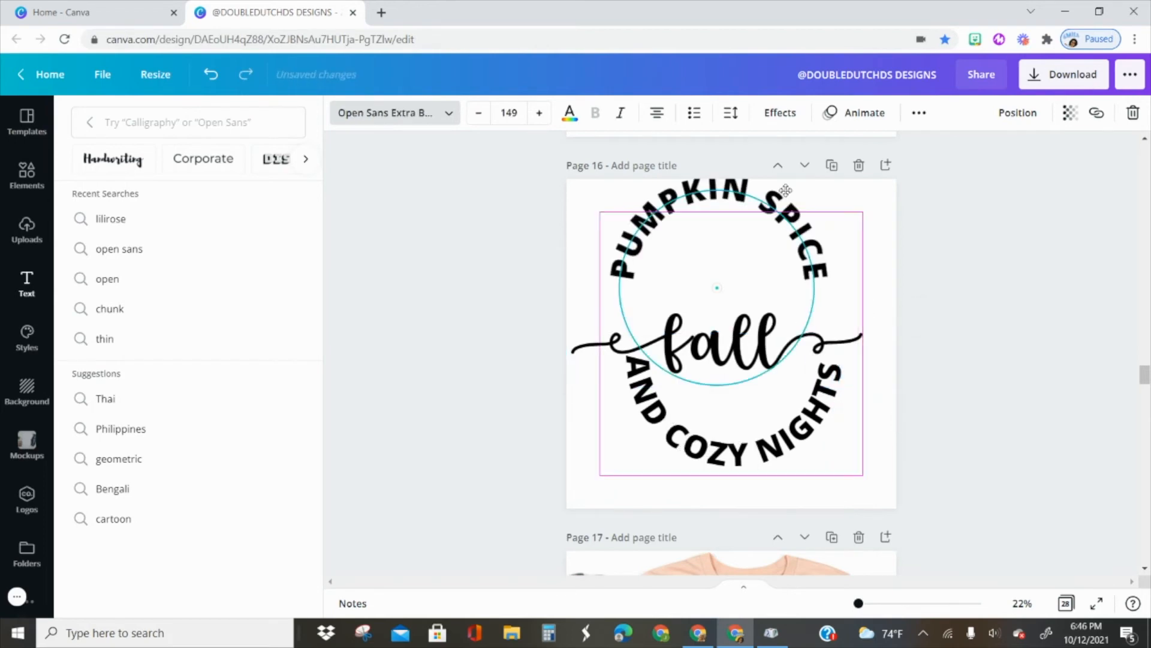
pyautogui.moveTo(793, 439); pyautogui.dragTo(790, 482)
# Step: Enlarge the "fall" text to size 359 and center it horizontally on the page
pyautogui.click(772, 363)
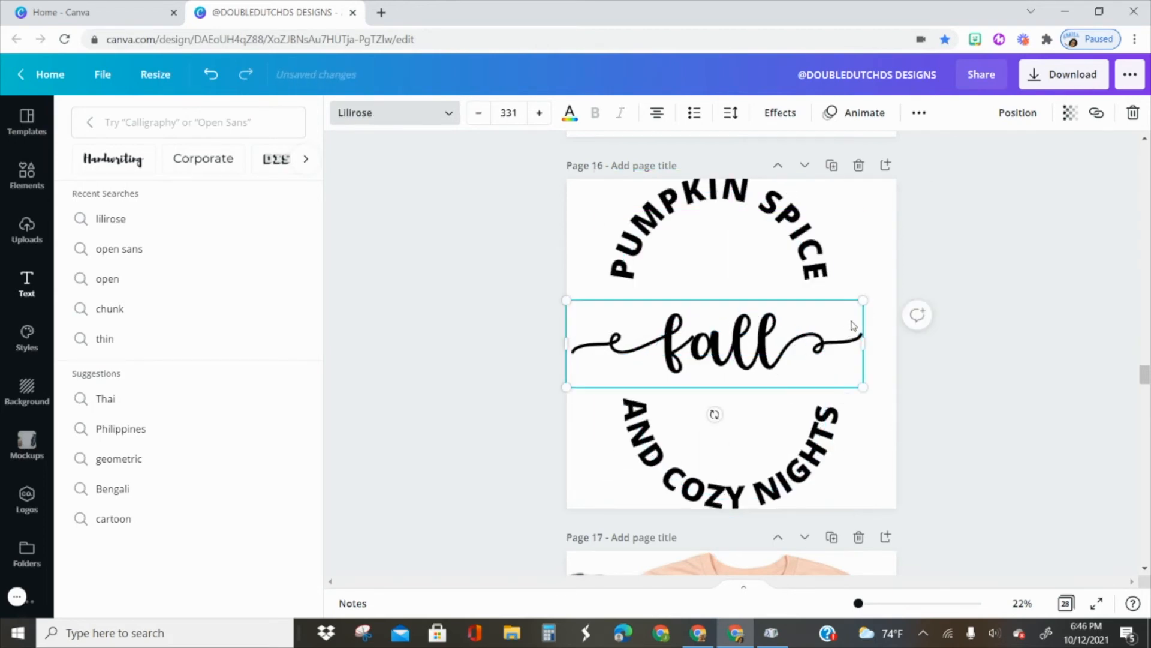
pyautogui.moveTo(864, 300); pyautogui.dragTo(887, 291)
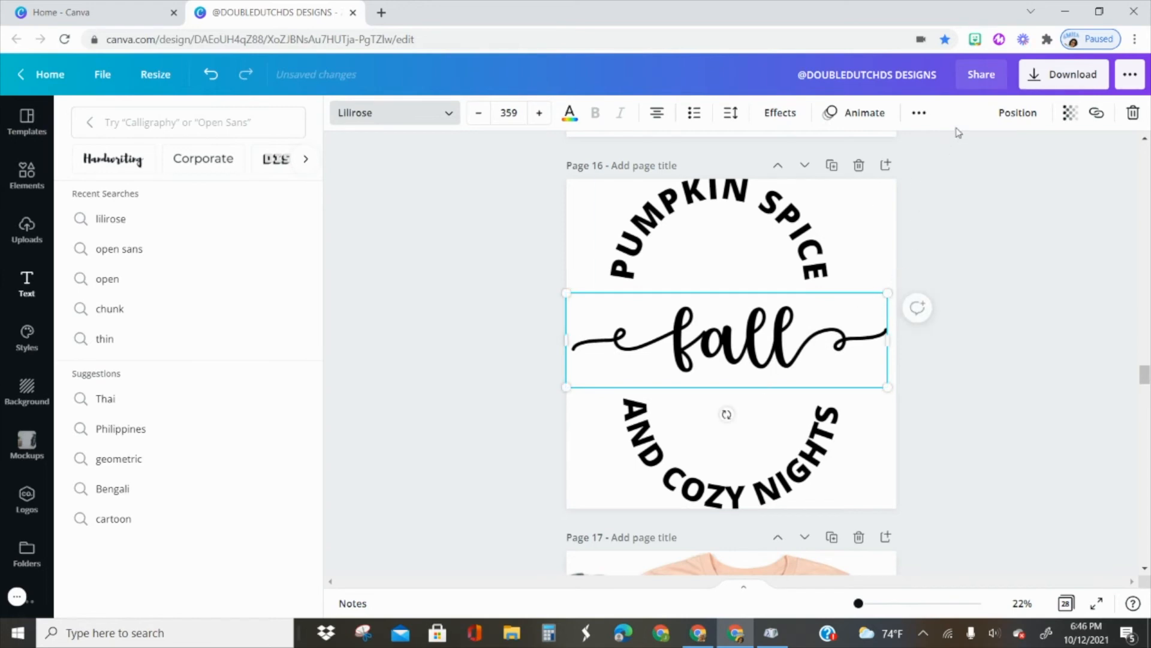
pyautogui.click(1013, 115)
pyautogui.click(957, 249)
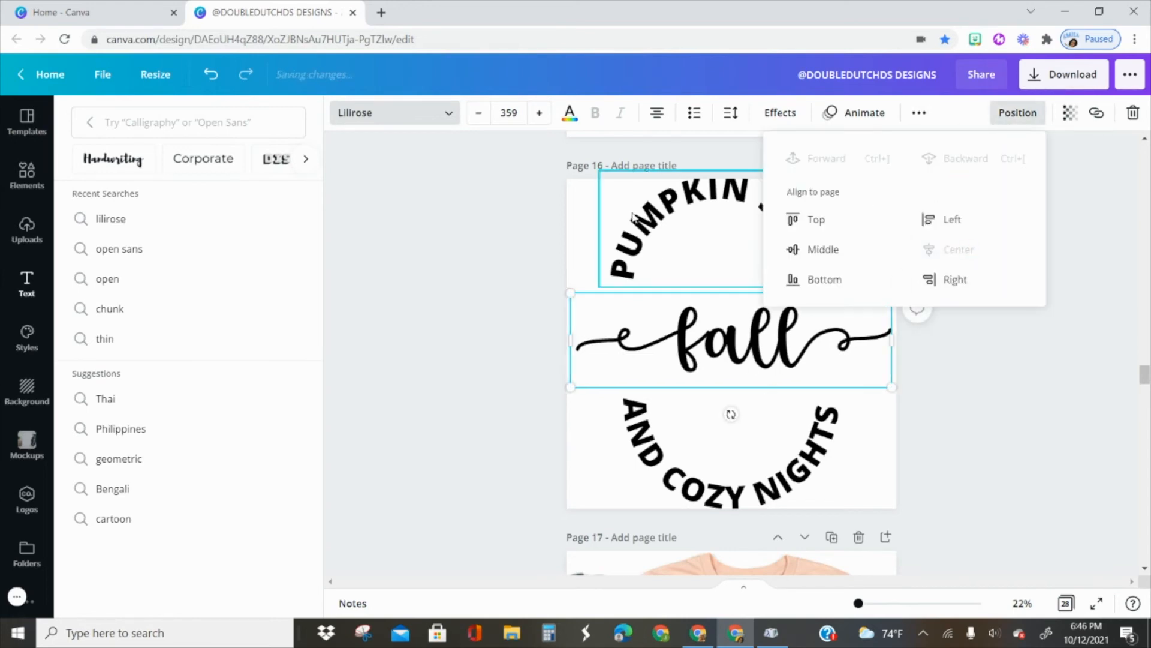
# Step: Recolor the "fall" text with the burnt orange from the document colors and compare it with the reference design on page 15
pyautogui.click(570, 112)
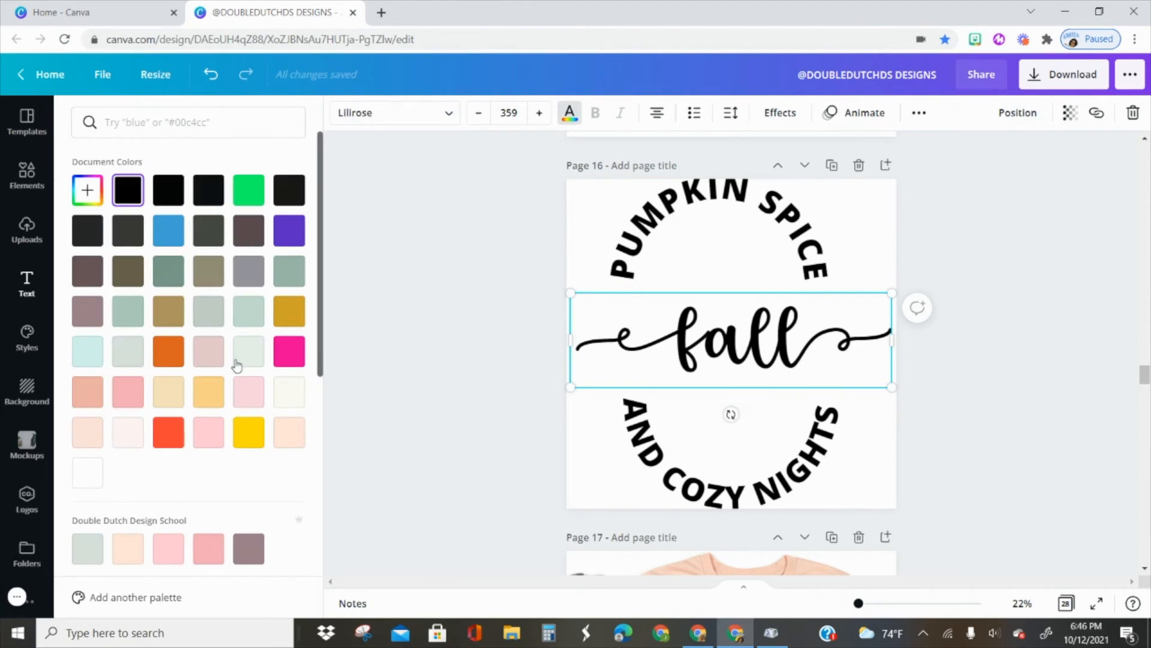
pyautogui.click(165, 353)
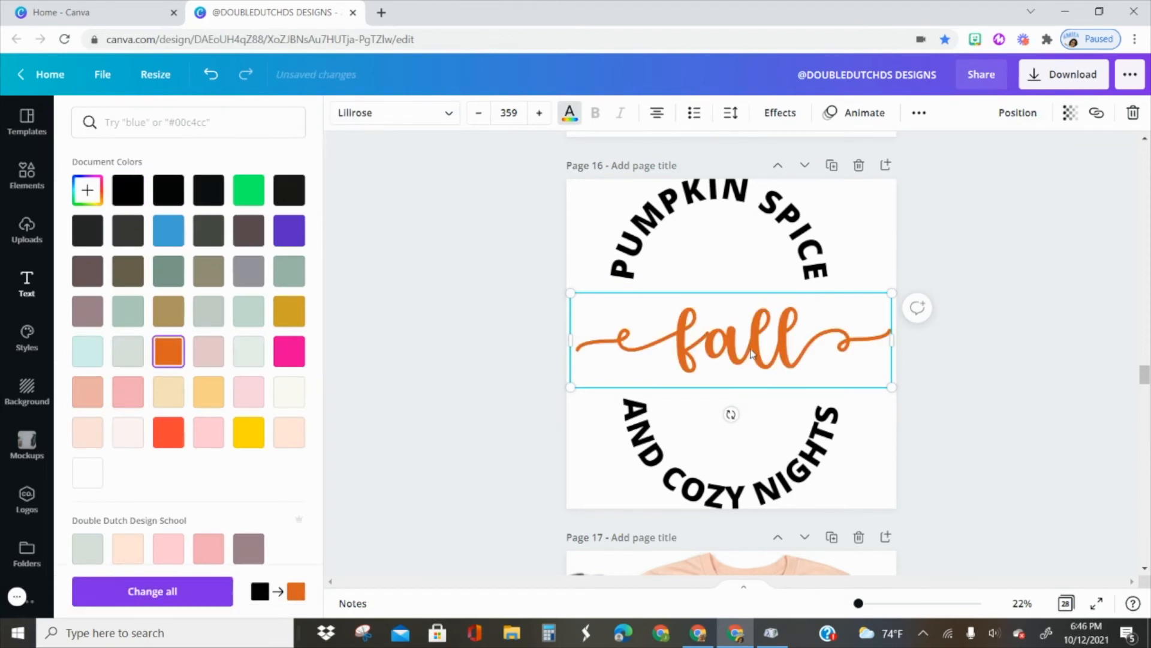
pyautogui.scroll(6, 750, 353)
pyautogui.scroll(-6, 749, 353)
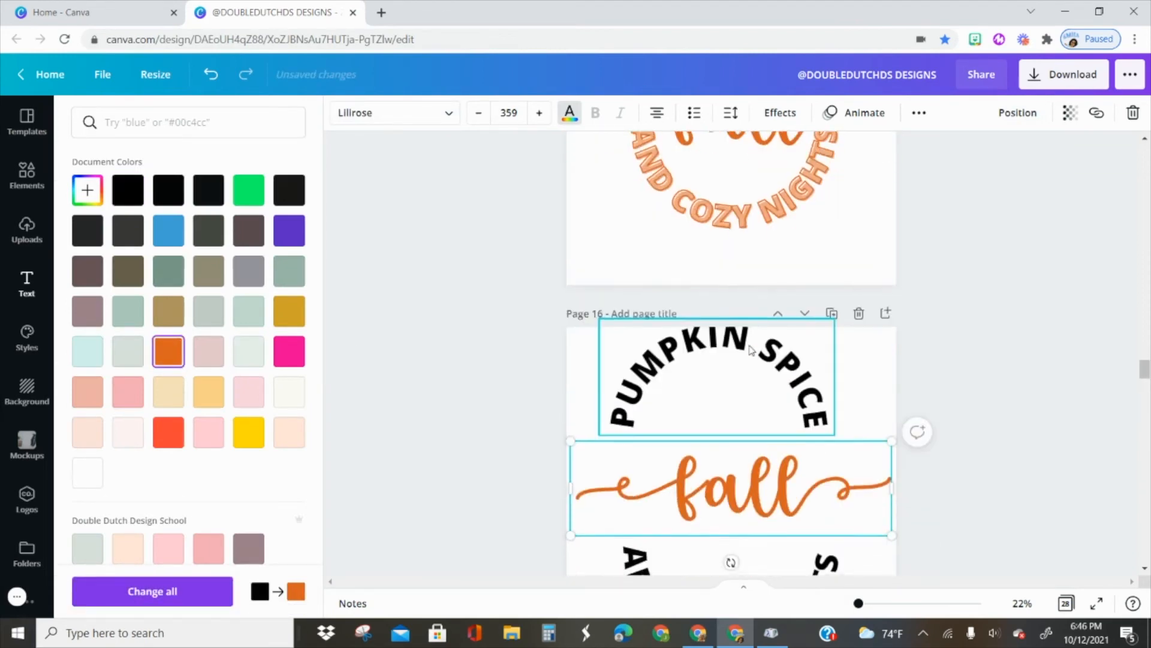
# Step: Bring the "Pumpkin Spice" arc back down toward "fall" and recolor both arcs the same burnt orange
pyautogui.click(752, 228)
pyautogui.moveTo(757, 241); pyautogui.dragTo(772, 275)
pyautogui.click(160, 359)
pyautogui.press('Tab')
pyautogui.click(181, 374)
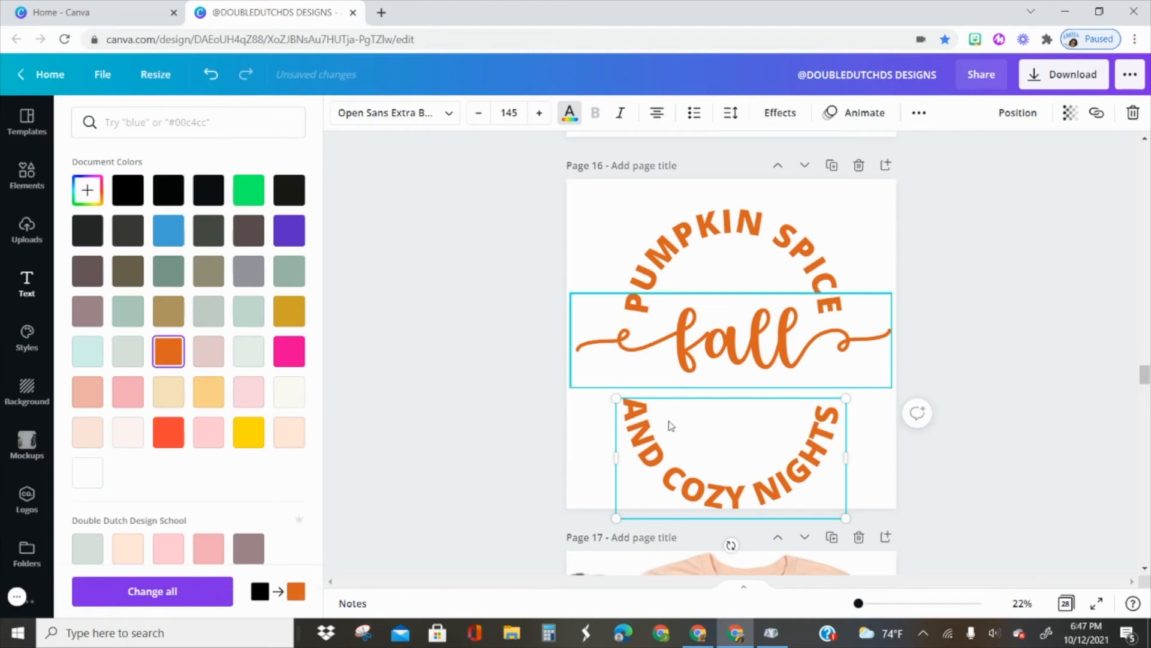
# Step: Align the "Pumpkin Spice" arc above "fall" and raise the "and cozy nights" arc beneath it to form a circle
pyautogui.click(753, 264)
pyautogui.moveTo(753, 268); pyautogui.dragTo(750, 265)
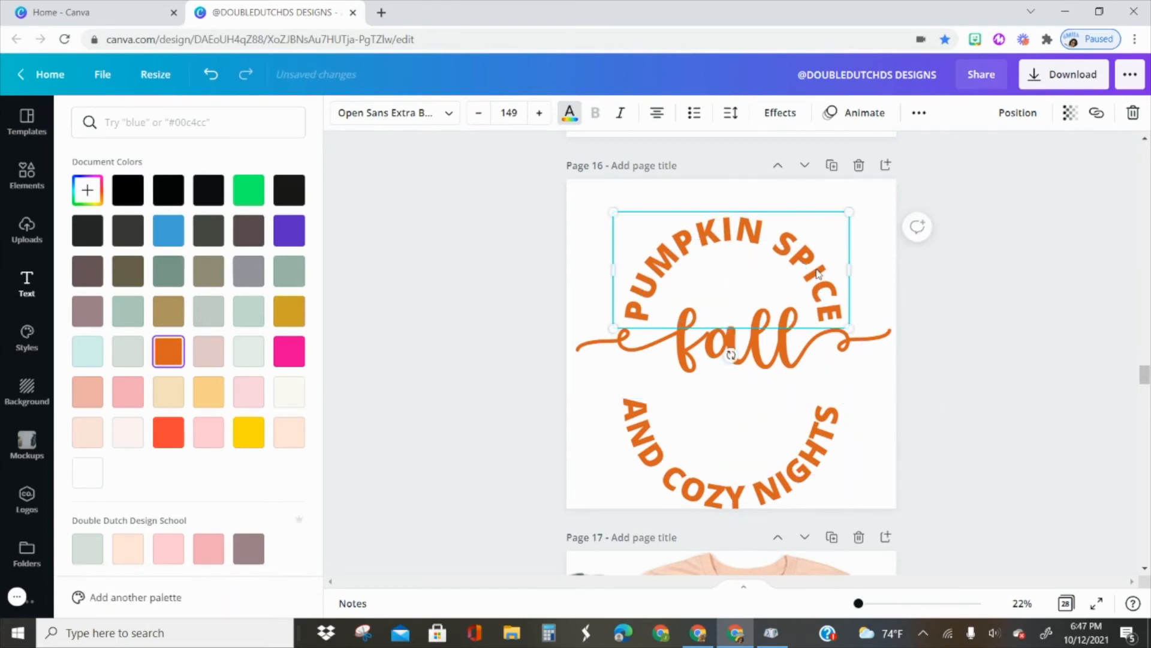
pyautogui.moveTo(813, 439); pyautogui.dragTo(815, 390)
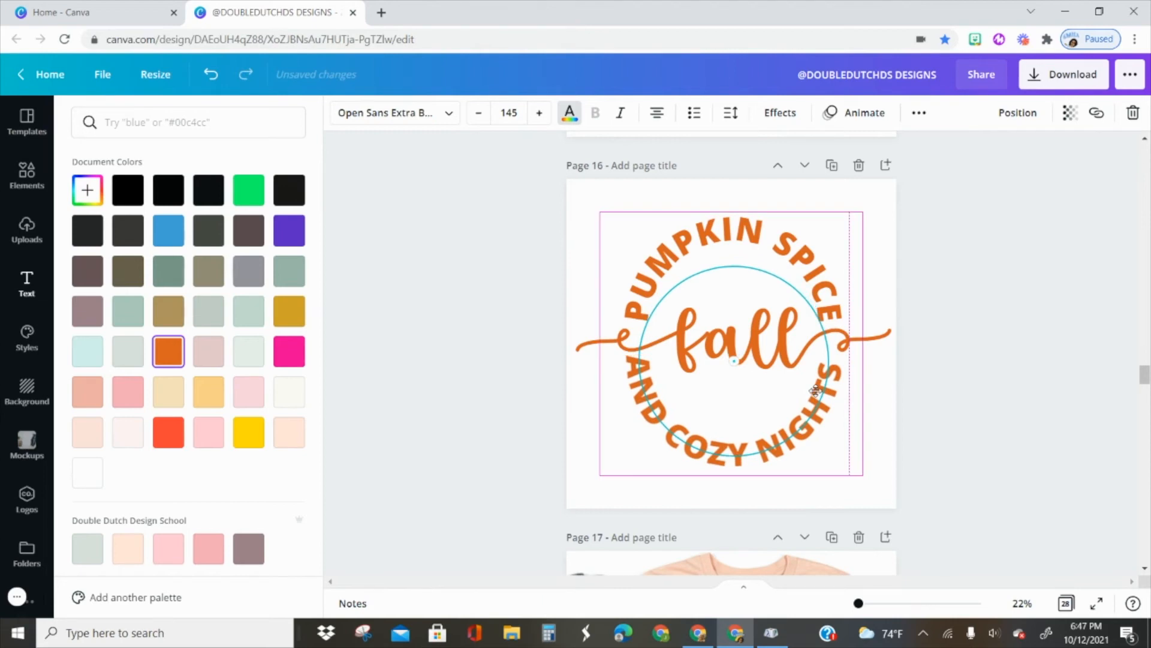
pyautogui.moveTo(816, 390); pyautogui.dragTo(809, 389)
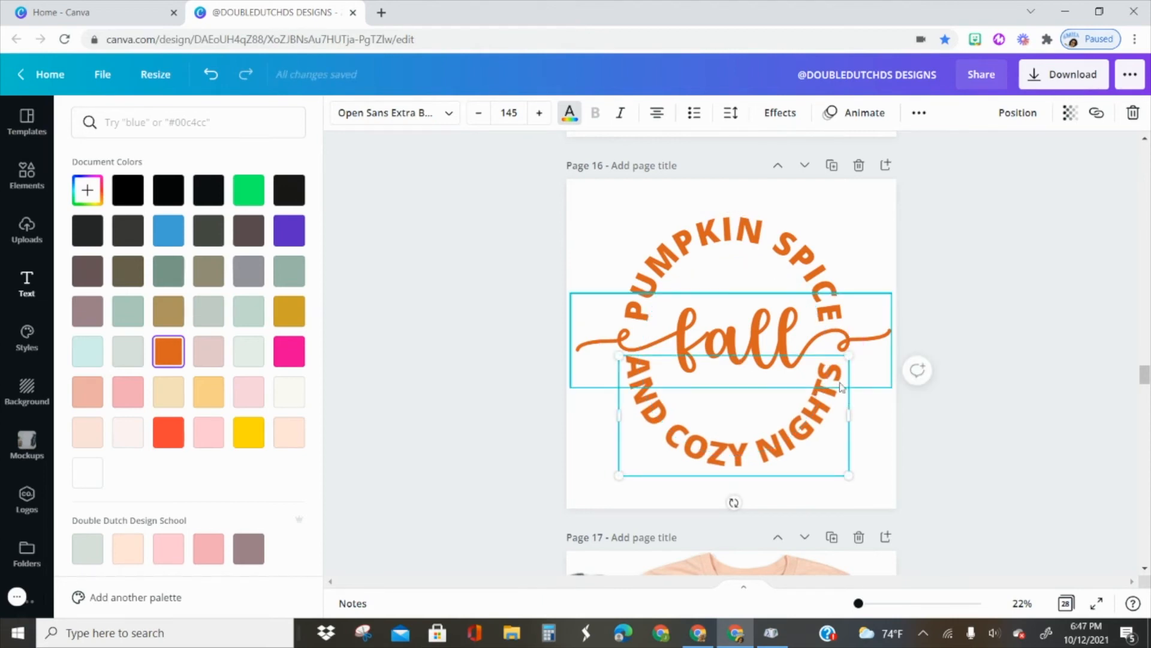
# Step: Rotate the "and cozy nights" arc slightly counterclockwise and nudge it up so its ends sit evenly below the swashes
pyautogui.click(784, 338)
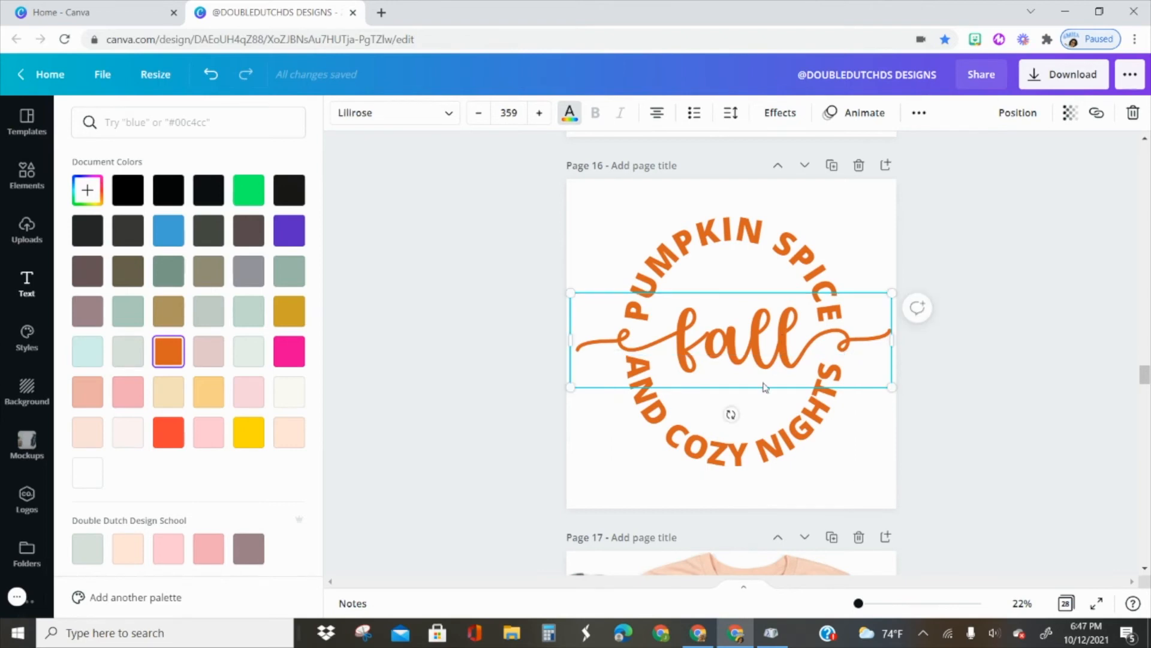
pyautogui.scroll(4, 765, 387)
pyautogui.scroll(-4, 763, 381)
pyautogui.click(825, 403)
pyautogui.moveTo(735, 502); pyautogui.dragTo(742, 501)
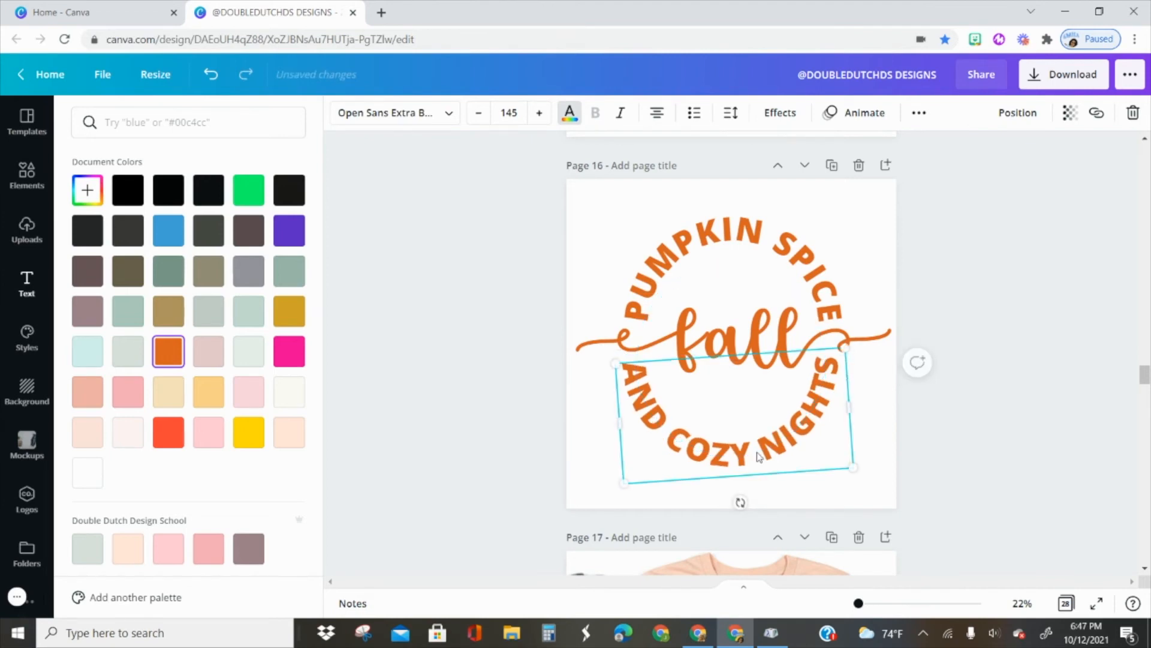
pyautogui.moveTo(759, 444); pyautogui.dragTo(739, 498)
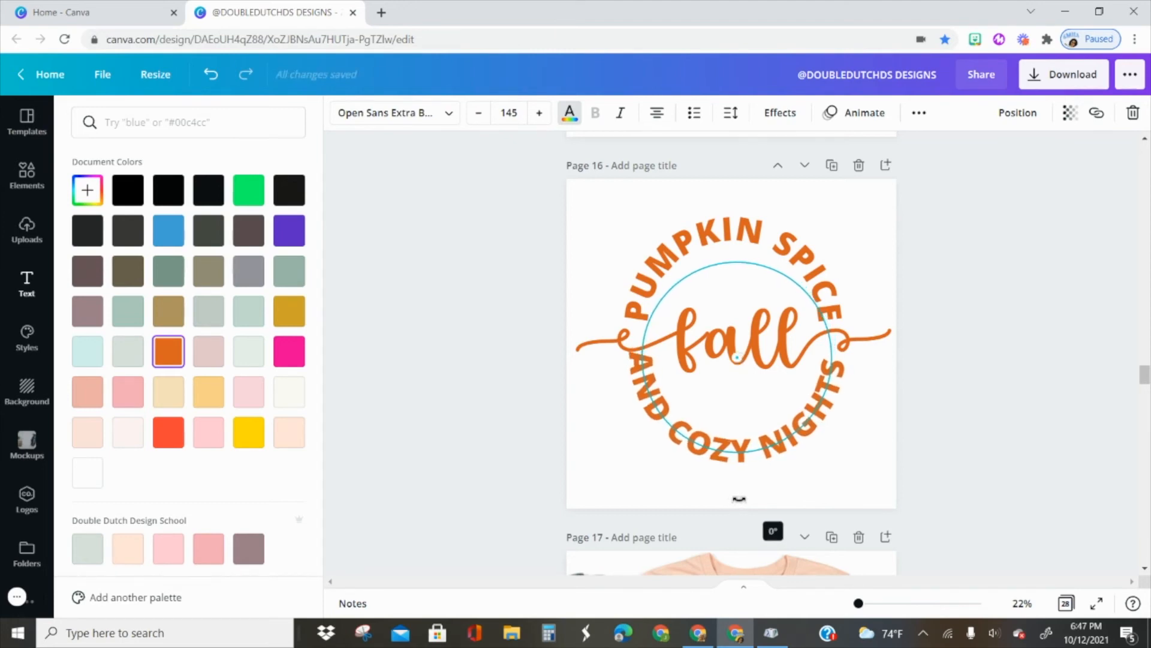
pyautogui.moveTo(739, 498); pyautogui.dragTo(743, 497)
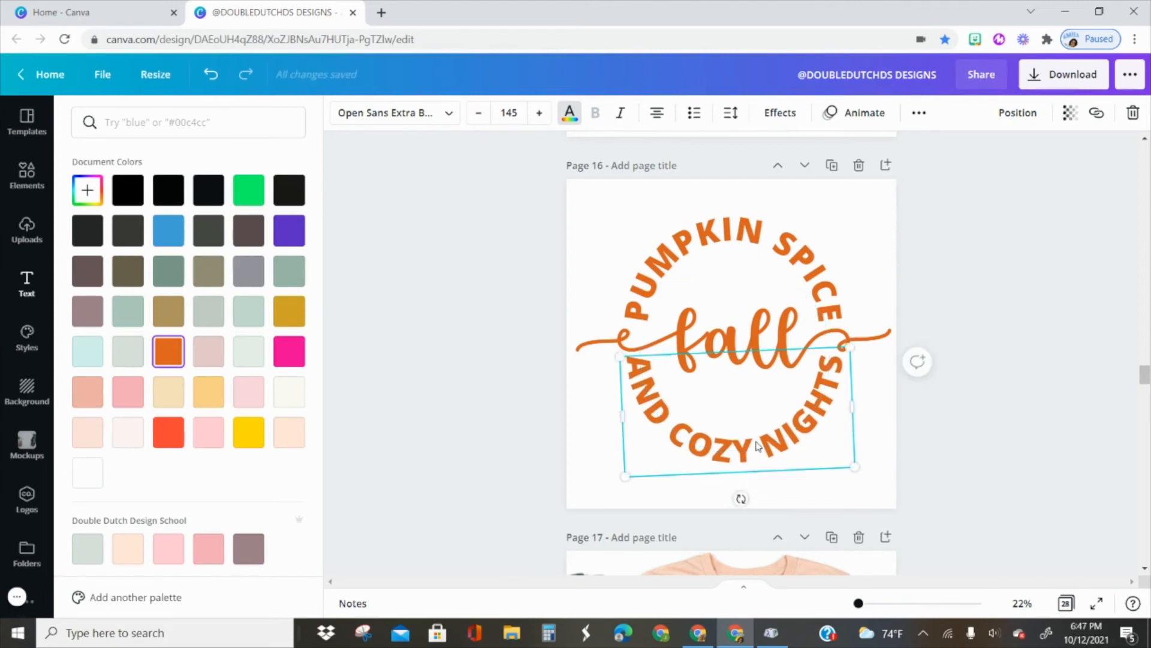
pyautogui.moveTo(757, 450); pyautogui.dragTo(757, 445)
pyautogui.click(910, 447)
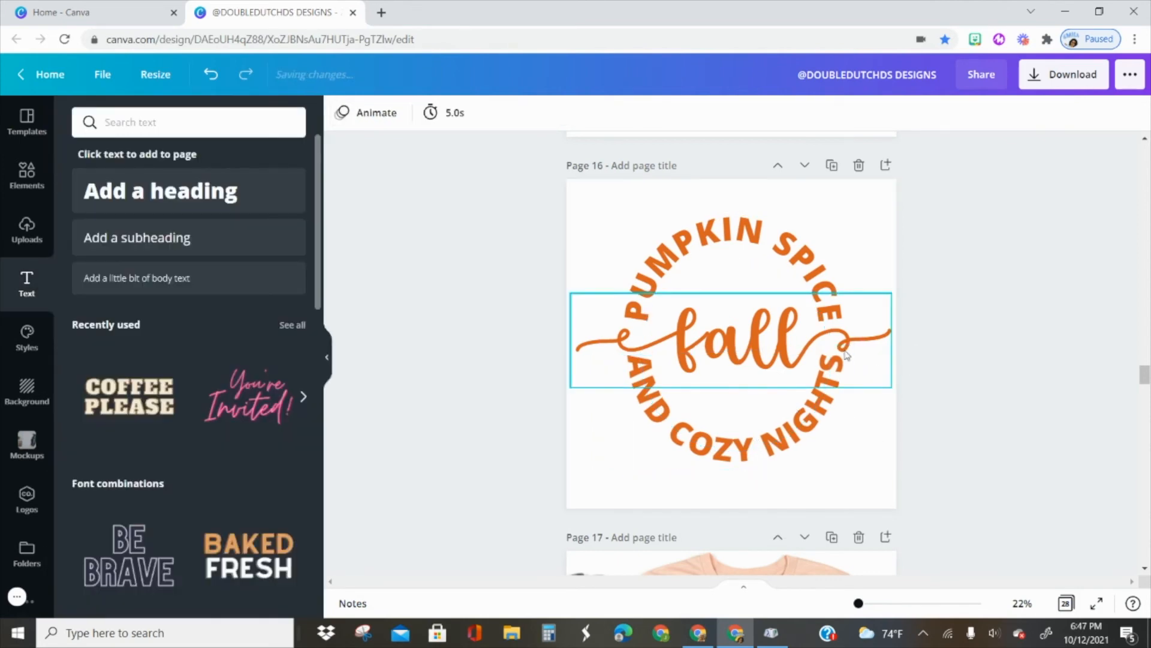
# Step: Check the "Pumpkin Spice" arc's position and raise the "fall" text slightly between the two arcs
pyautogui.click(788, 255)
pyautogui.moveTo(746, 253); pyautogui.dragTo(745, 249)
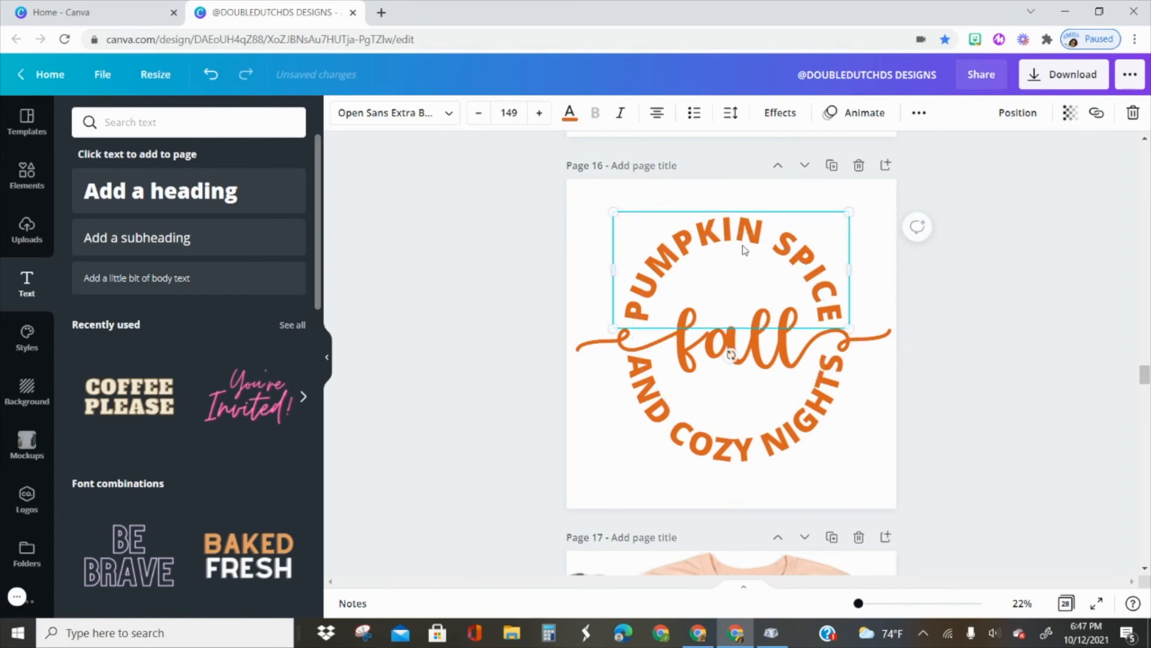
pyautogui.moveTo(690, 362); pyautogui.dragTo(691, 353)
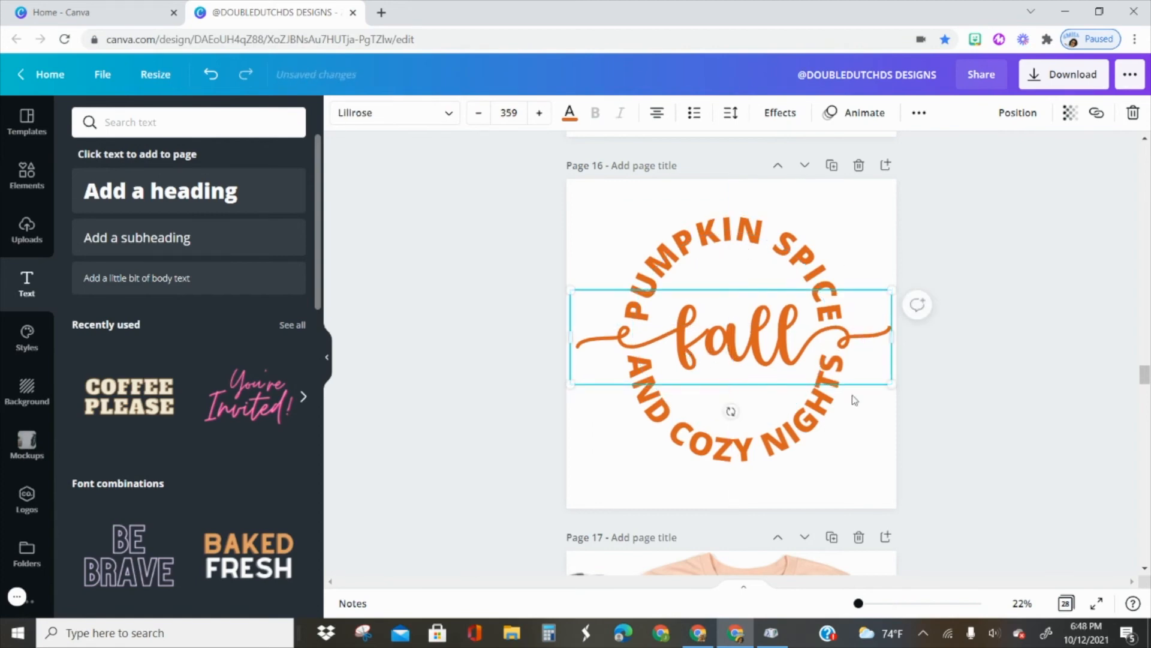
pyautogui.click(910, 416)
pyautogui.click(748, 359)
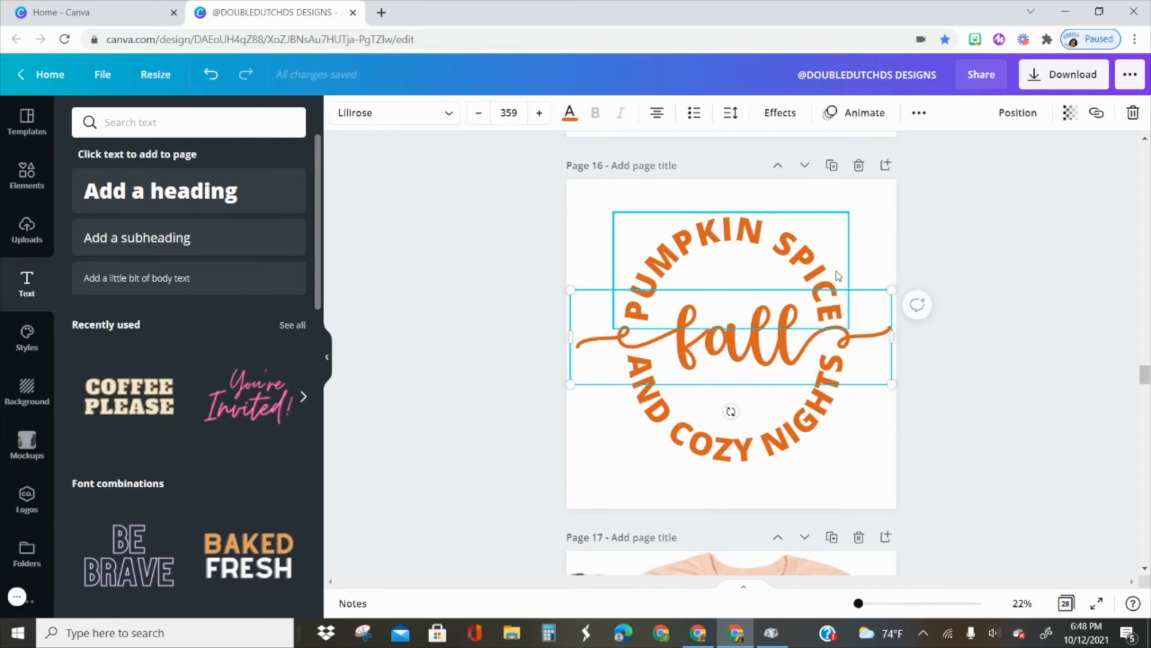
pyautogui.click(999, 349)
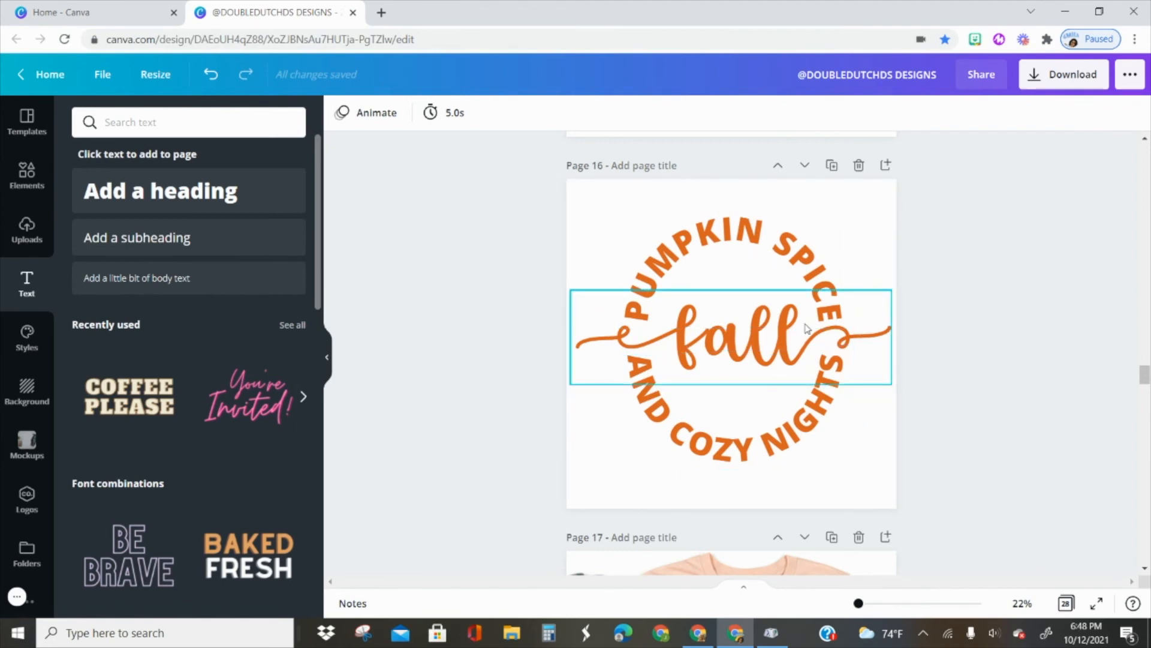
pyautogui.click(1040, 75)
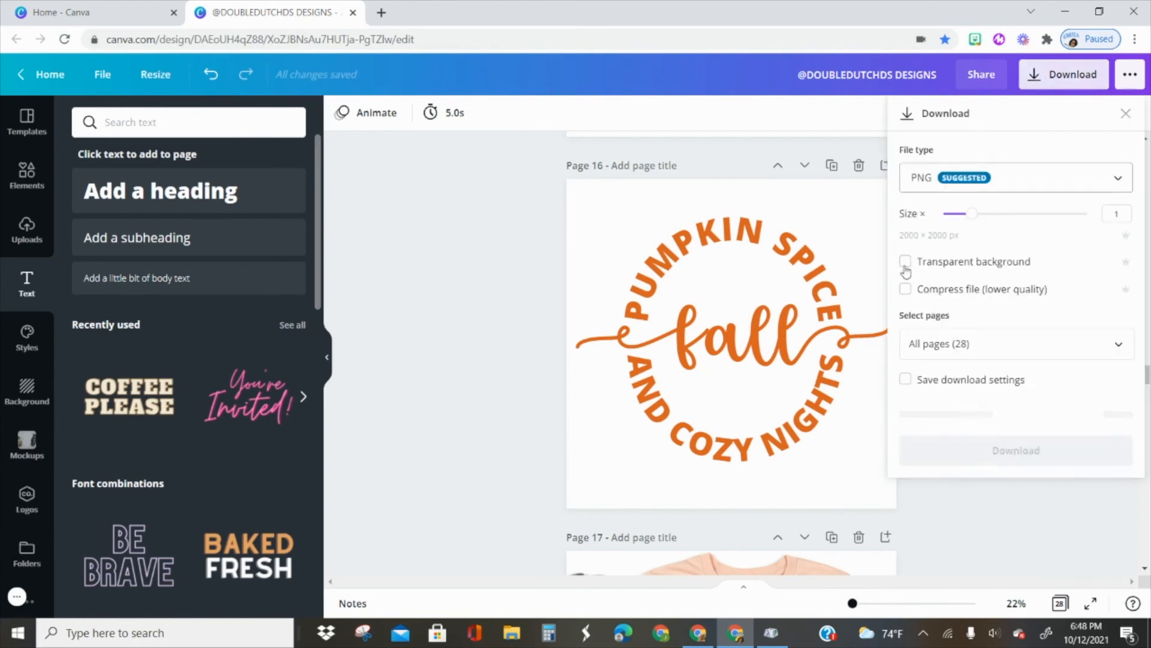
pyautogui.click(906, 261)
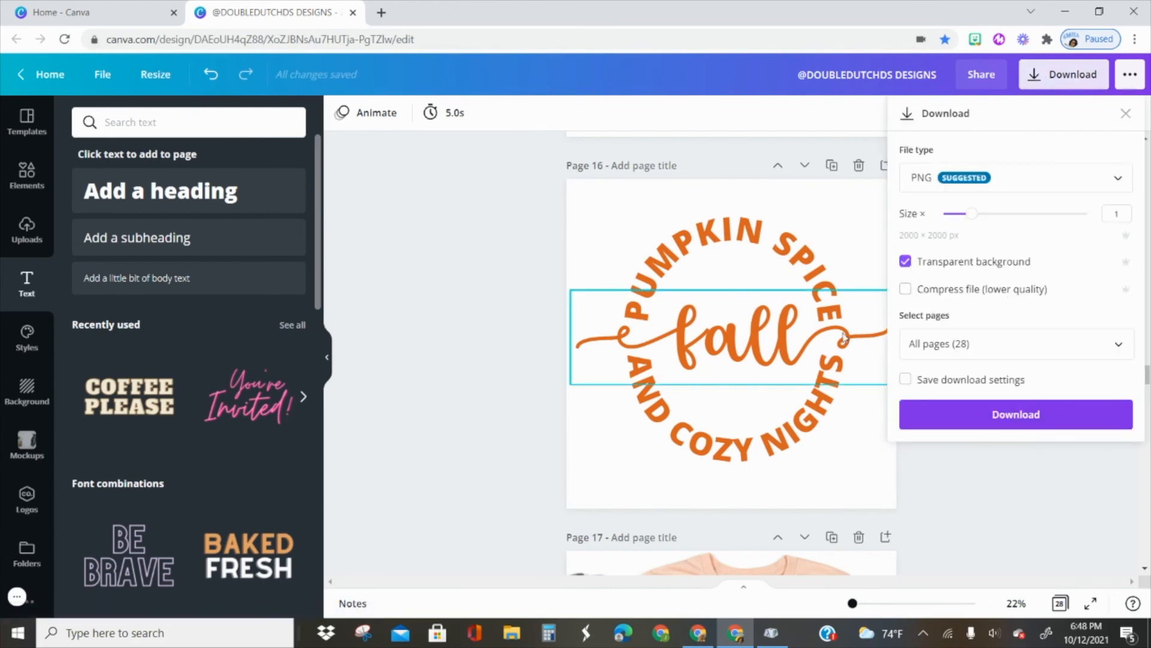
pyautogui.click(503, 399)
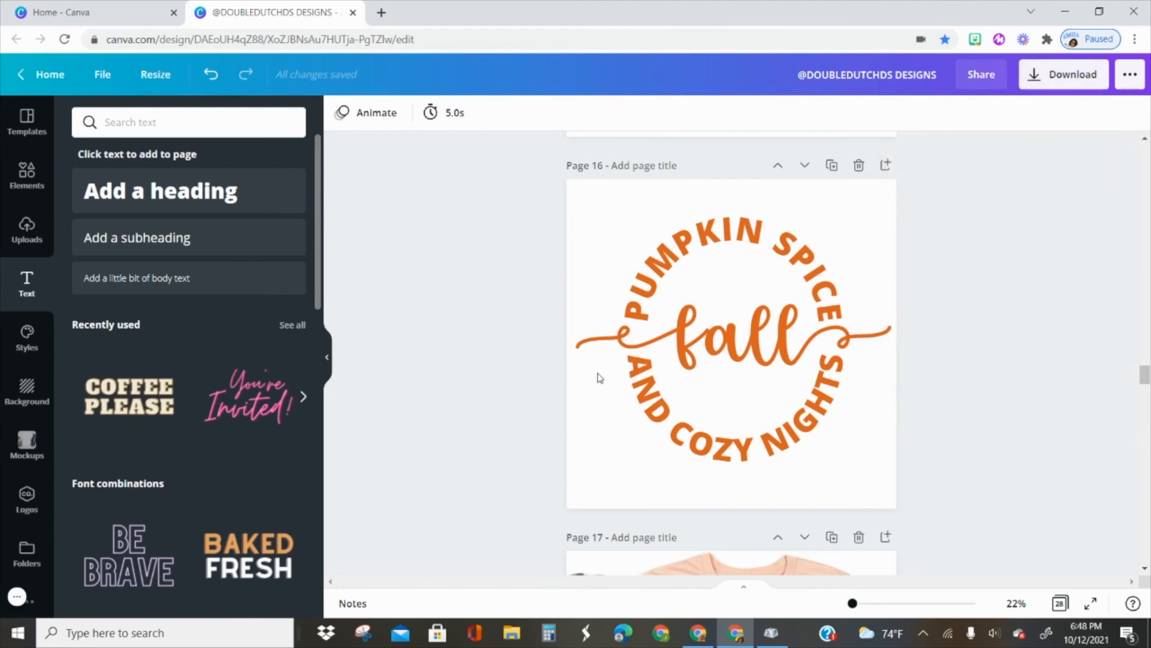
# Step: Apply the Splice effect to the "Pumpkin Spice" arc to match the reference design on page 15
pyautogui.click(811, 252)
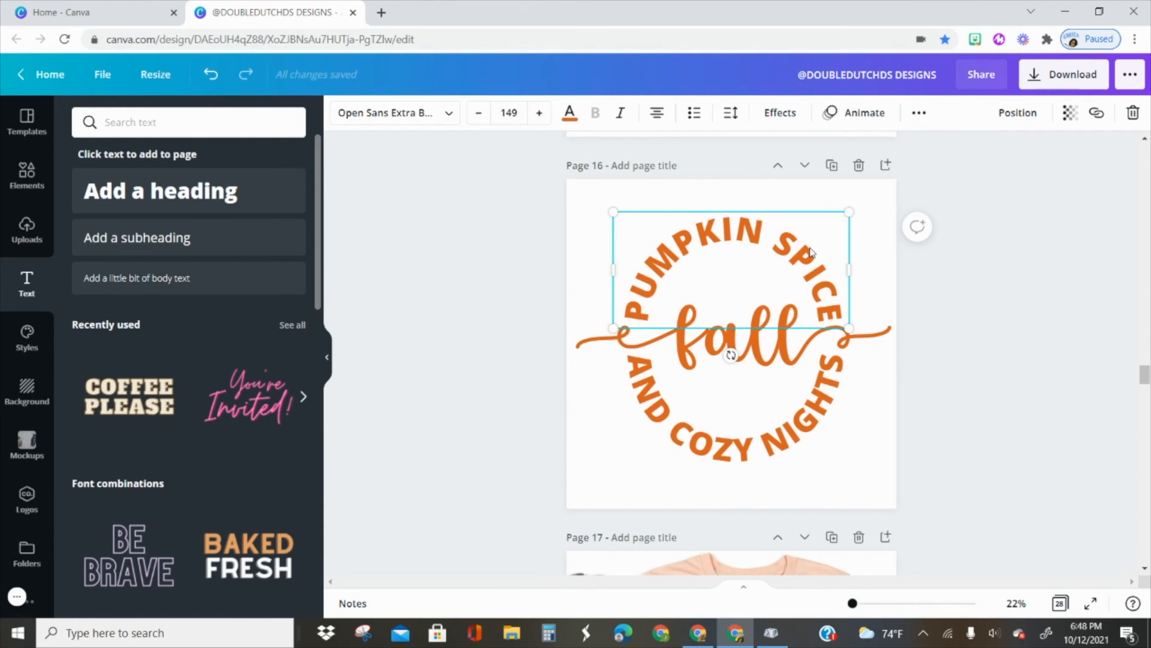
pyautogui.scroll(4, 527, 365)
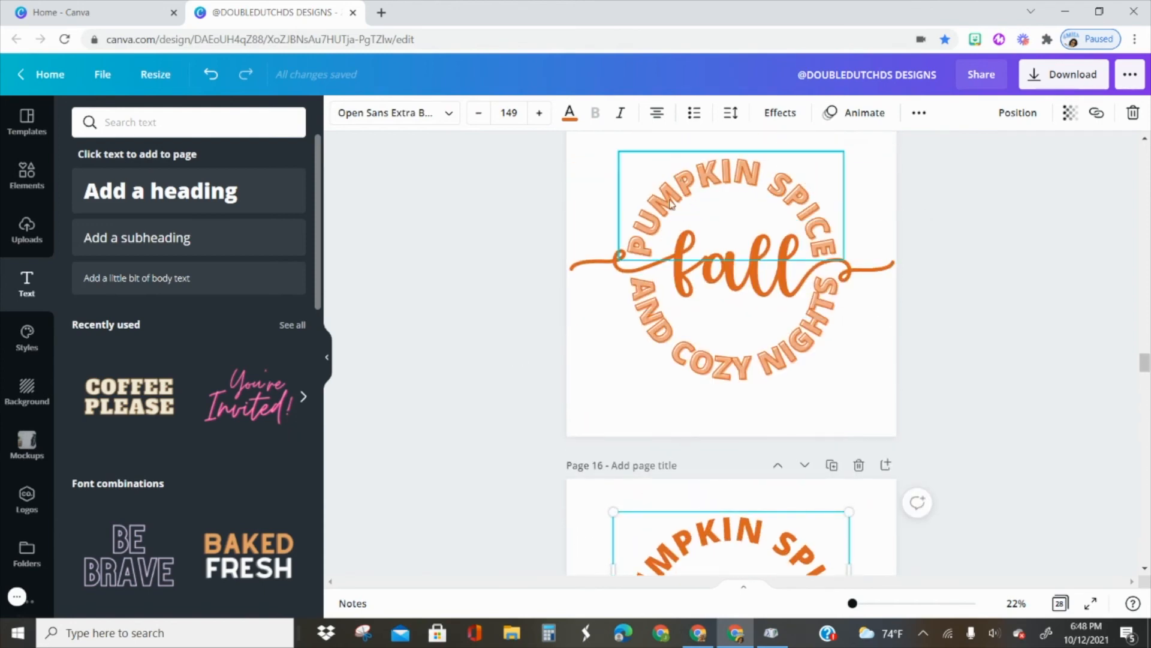
pyautogui.scroll(-4, 766, 270)
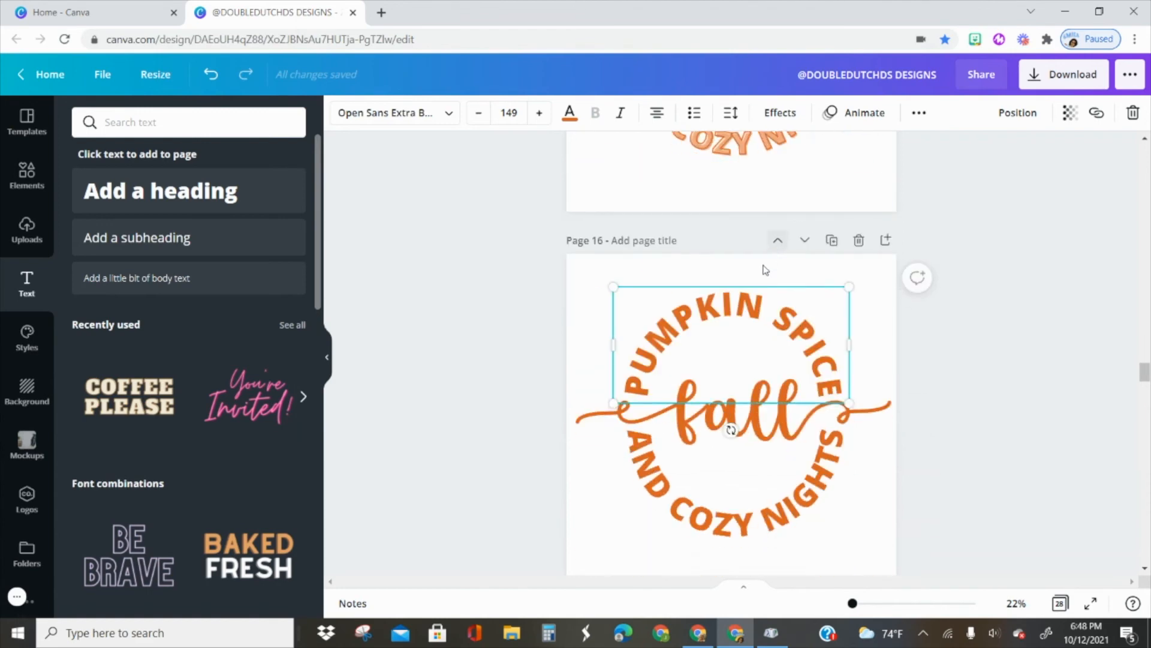
pyautogui.click(734, 331)
pyautogui.click(932, 355)
pyautogui.click(855, 360)
pyautogui.click(844, 383)
pyautogui.click(829, 342)
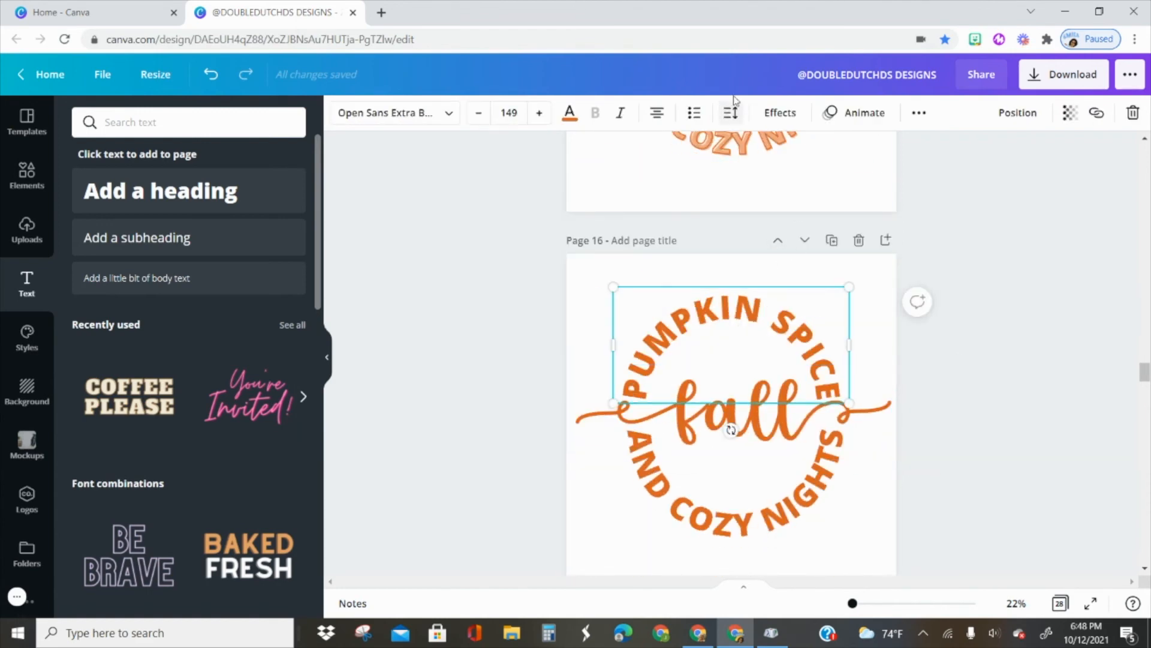
pyautogui.click(780, 112)
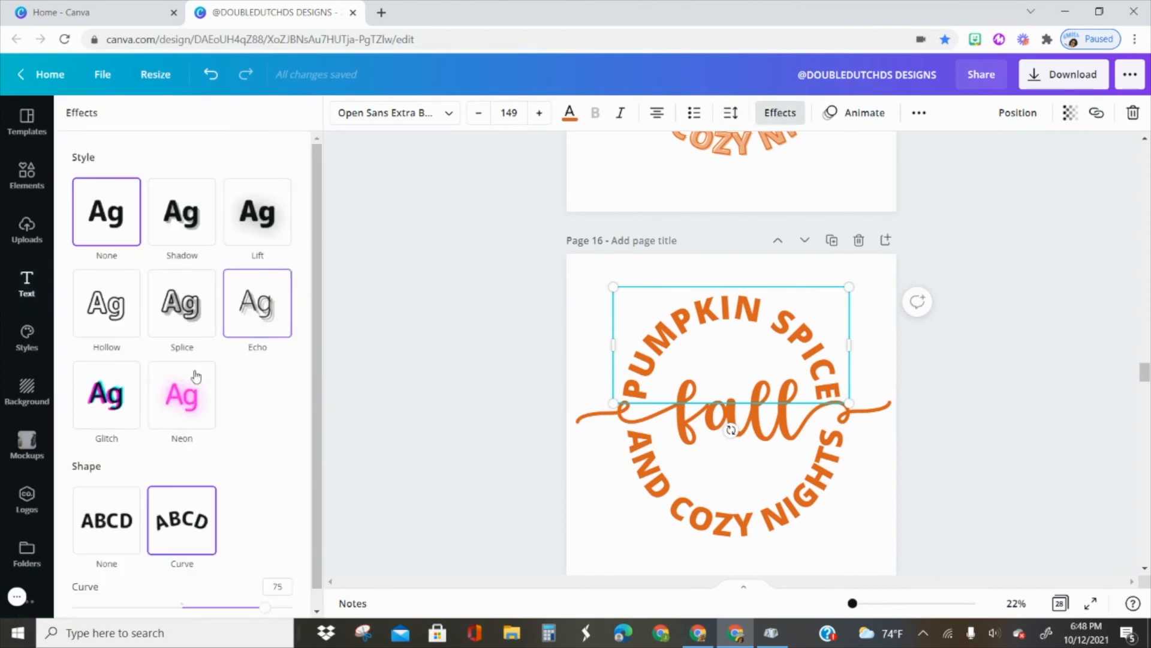
pyautogui.click(182, 311)
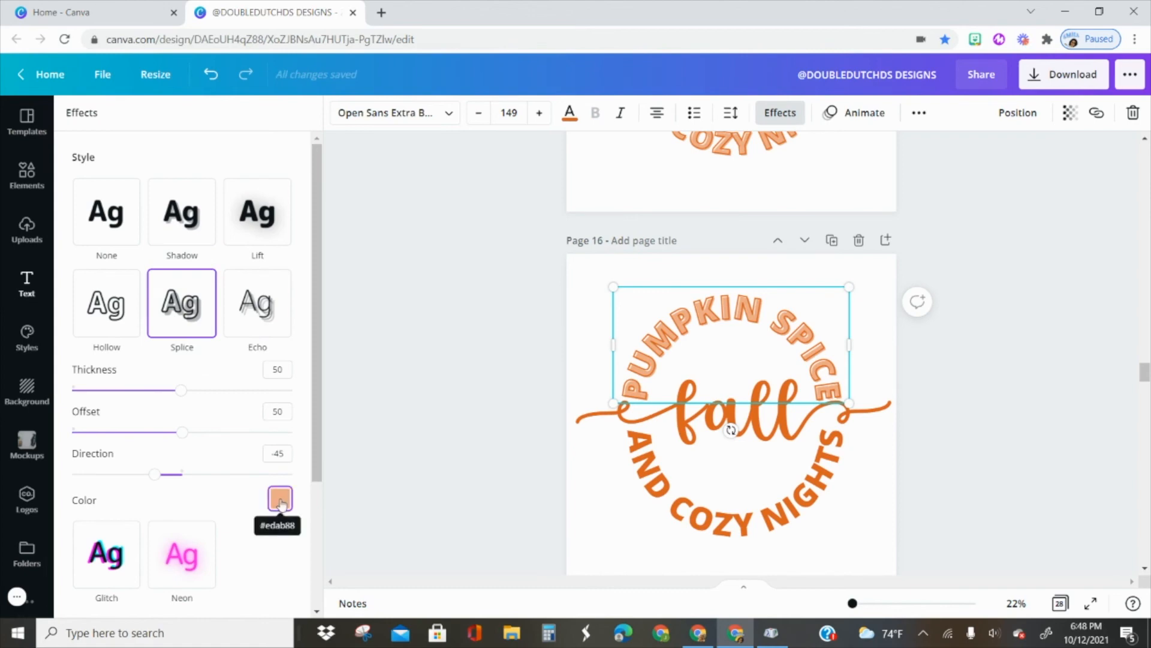
pyautogui.click(280, 503)
pyautogui.click(480, 473)
# Step: Apply the same Splice effect to the "and cozy nights" arc
pyautogui.click(697, 485)
pyautogui.click(779, 112)
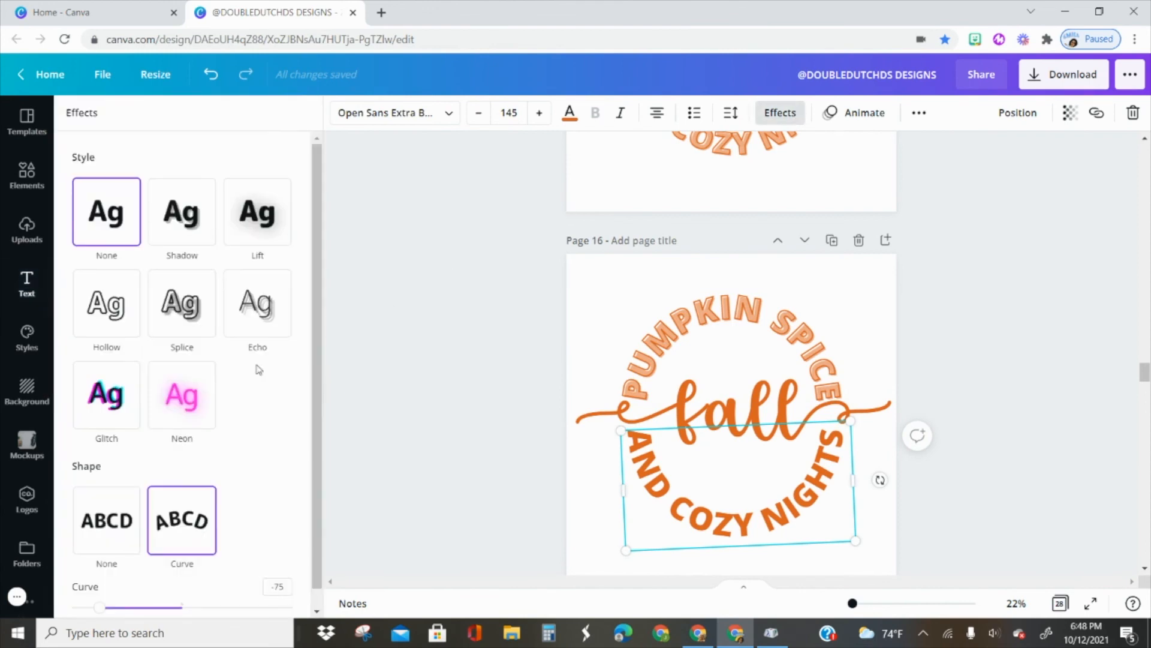
pyautogui.click(202, 345)
pyautogui.click(459, 434)
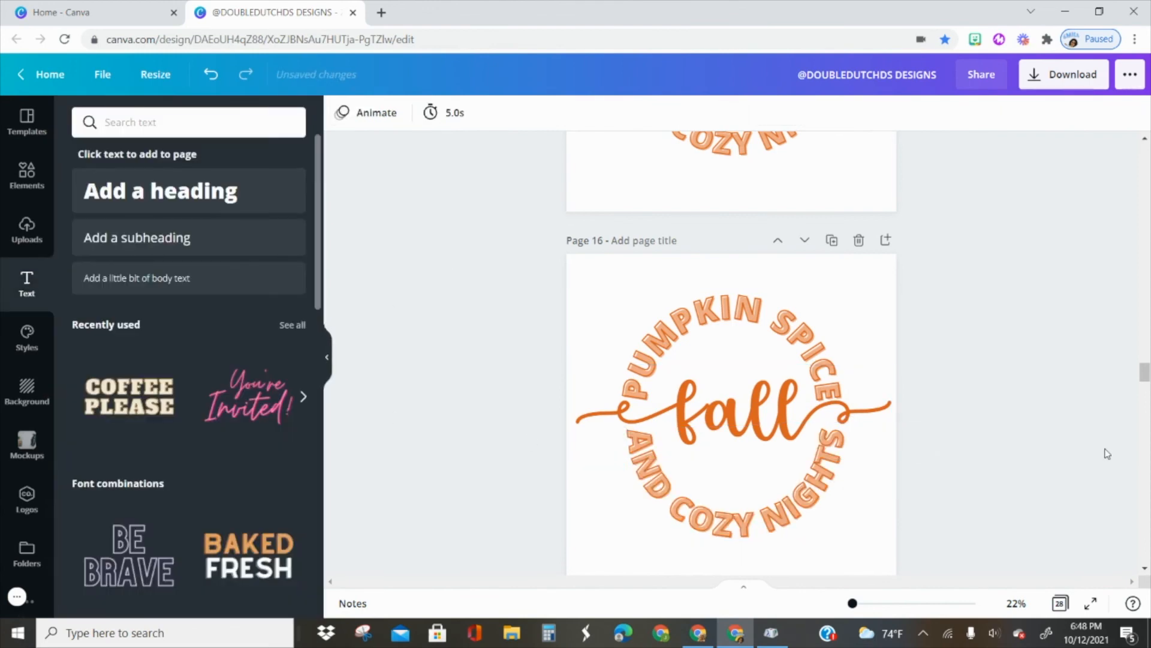
pyautogui.scroll(-2, 1012, 453)
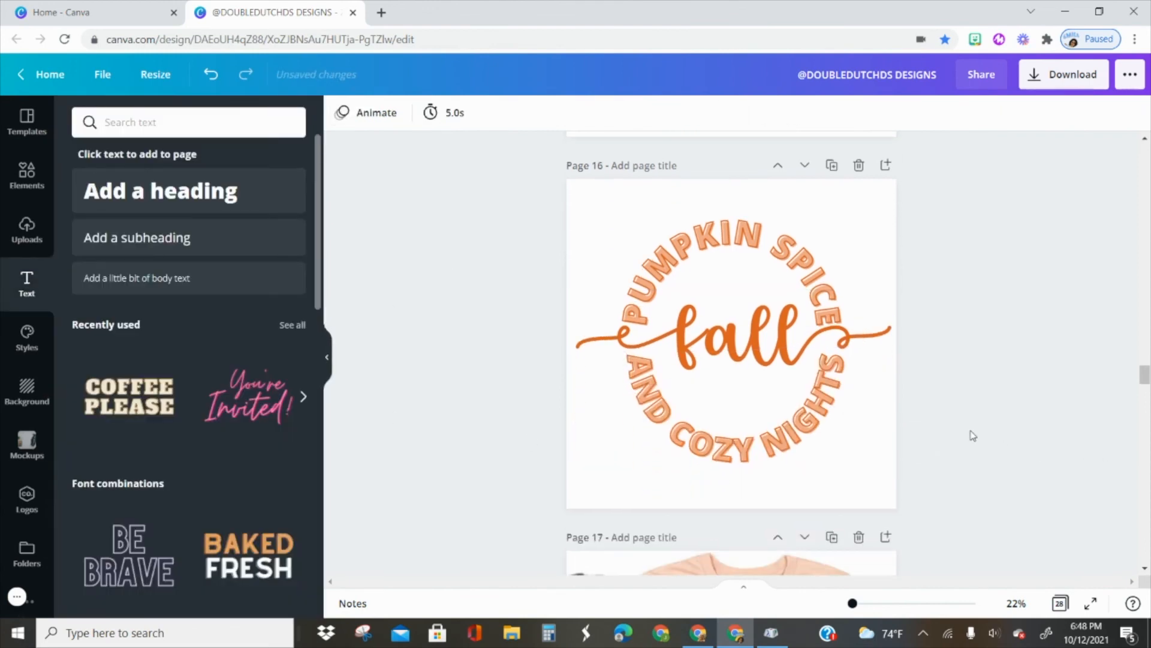
# Step: Rotate the "fall" text slightly clockwise and nudge the "Pumpkin Spice" arc a little to the right
pyautogui.click(771, 367)
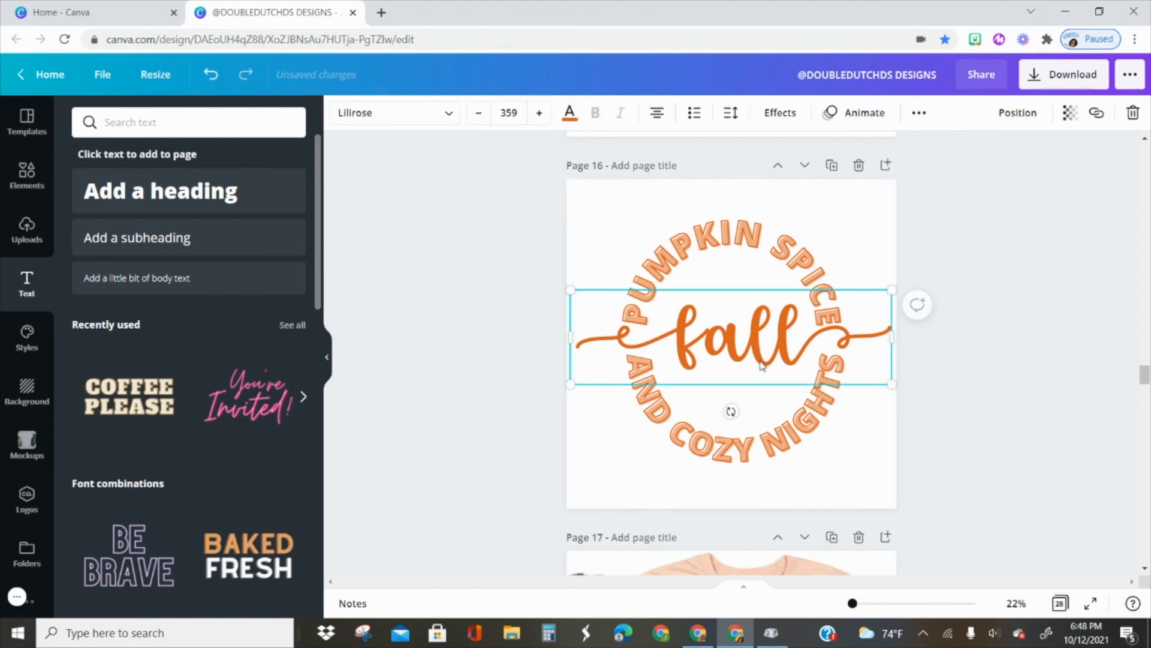
pyautogui.moveTo(731, 412); pyautogui.dragTo(733, 412)
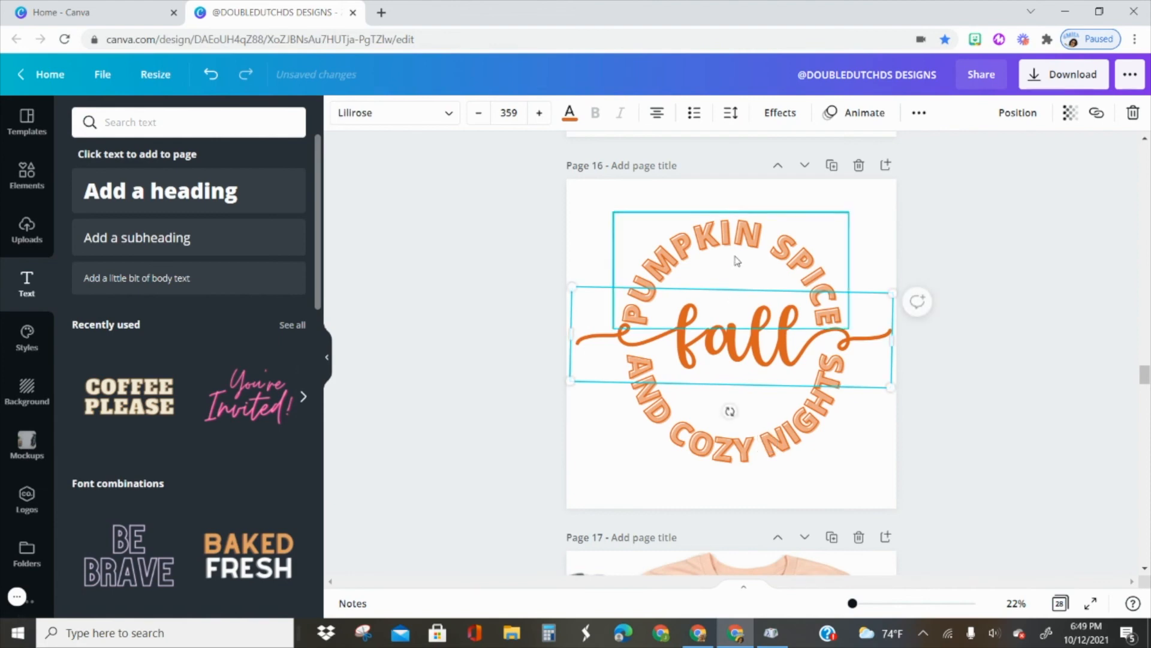
pyautogui.click(738, 257)
pyautogui.moveTo(740, 250); pyautogui.dragTo(741, 251)
pyautogui.click(736, 421)
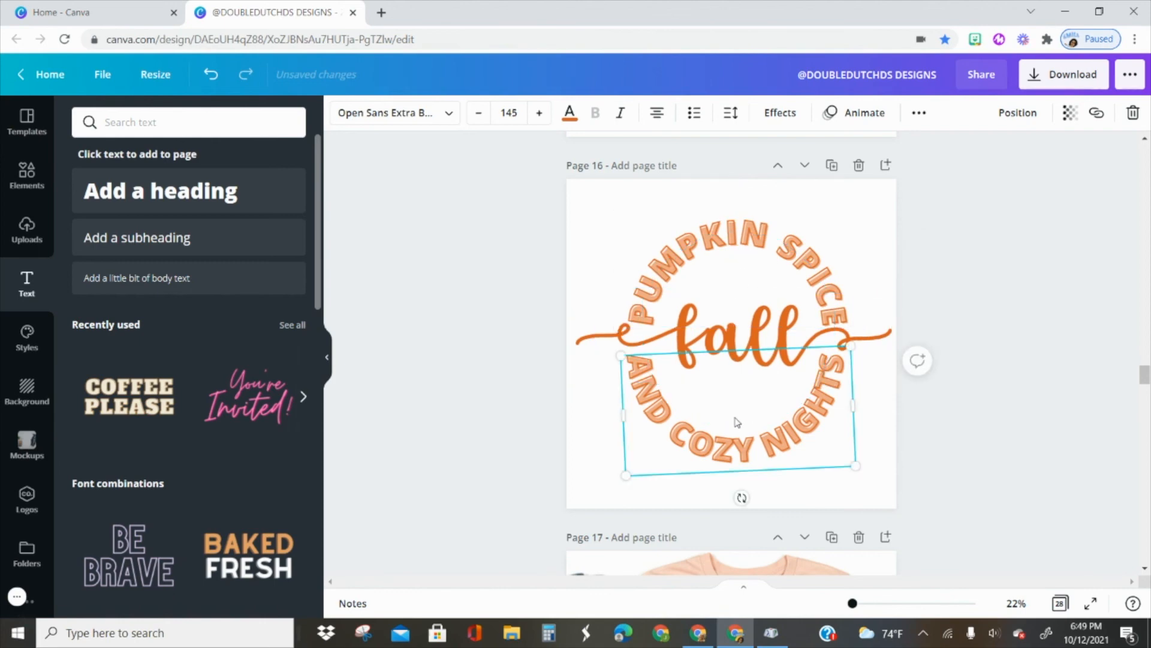
# Step: Nudge the "and cozy nights" and "Pumpkin Spice" arcs slightly to the left, keeping them aligned as one circle
pyautogui.moveTo(735, 419); pyautogui.dragTo(732, 414)
pyautogui.moveTo(740, 265); pyautogui.dragTo(753, 249)
pyautogui.click(945, 424)
# Step: Rotate the "fall" text back to level and center it horizontally on the page between the two arcs
pyautogui.click(714, 359)
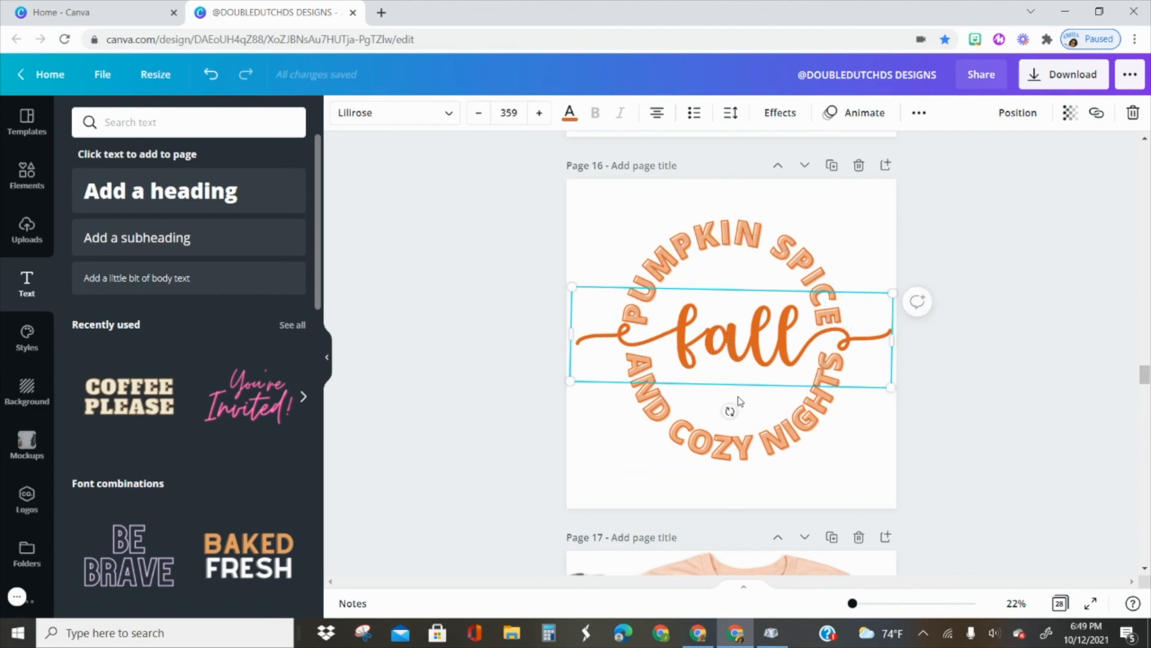
pyautogui.moveTo(732, 410); pyautogui.dragTo(730, 411)
pyautogui.click(720, 447)
pyautogui.click(722, 367)
pyautogui.moveTo(721, 339); pyautogui.dragTo(720, 333)
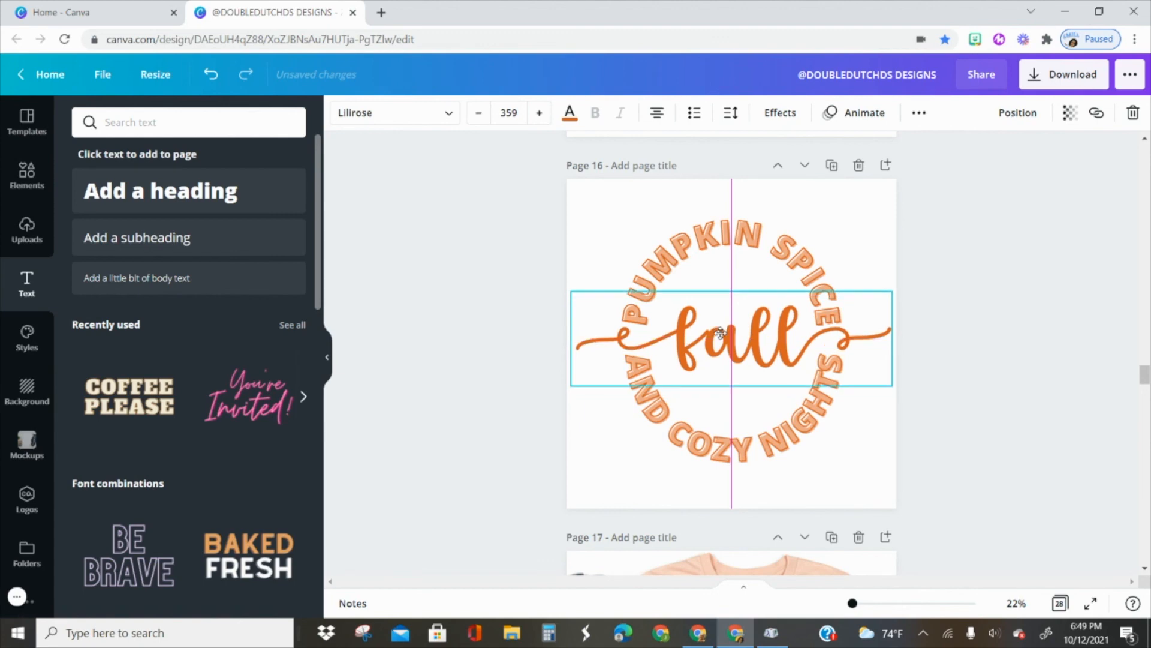
pyautogui.moveTo(720, 333); pyautogui.dragTo(720, 335)
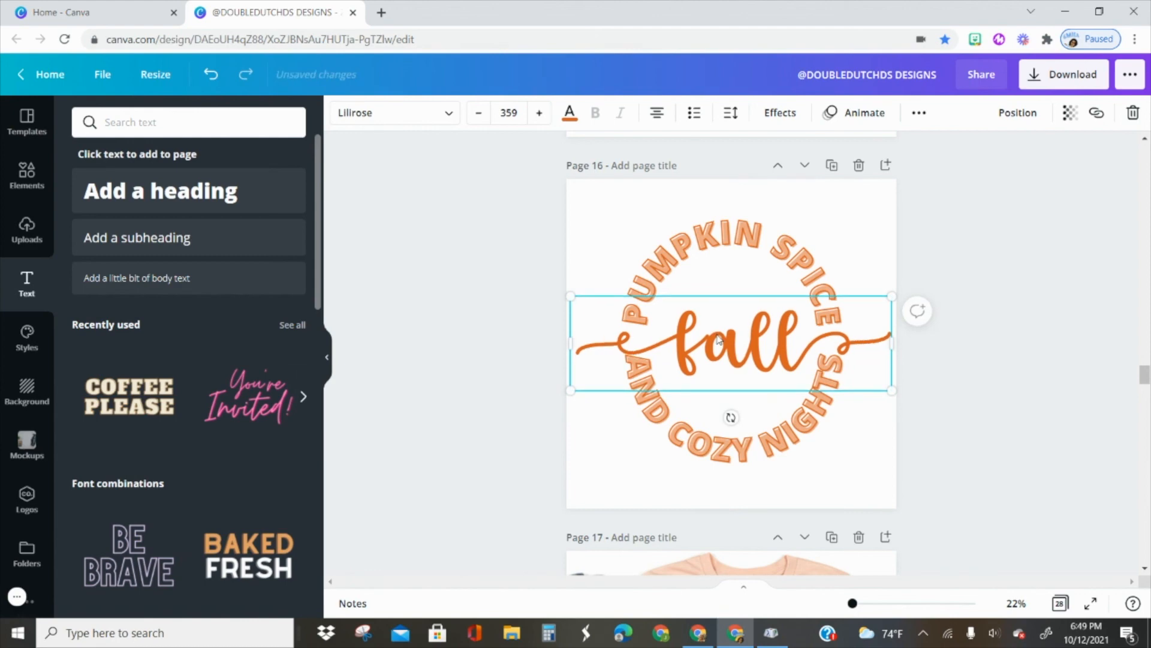
# Step: Nudge the "fall" text up in small increments to fine-tune its height between the arcs, then deselect it and review the design
pyautogui.press('Up')
pyautogui.press('Up')
pyautogui.press('Up')
pyautogui.press('Up')
pyautogui.press('Up')
pyautogui.press('Up')
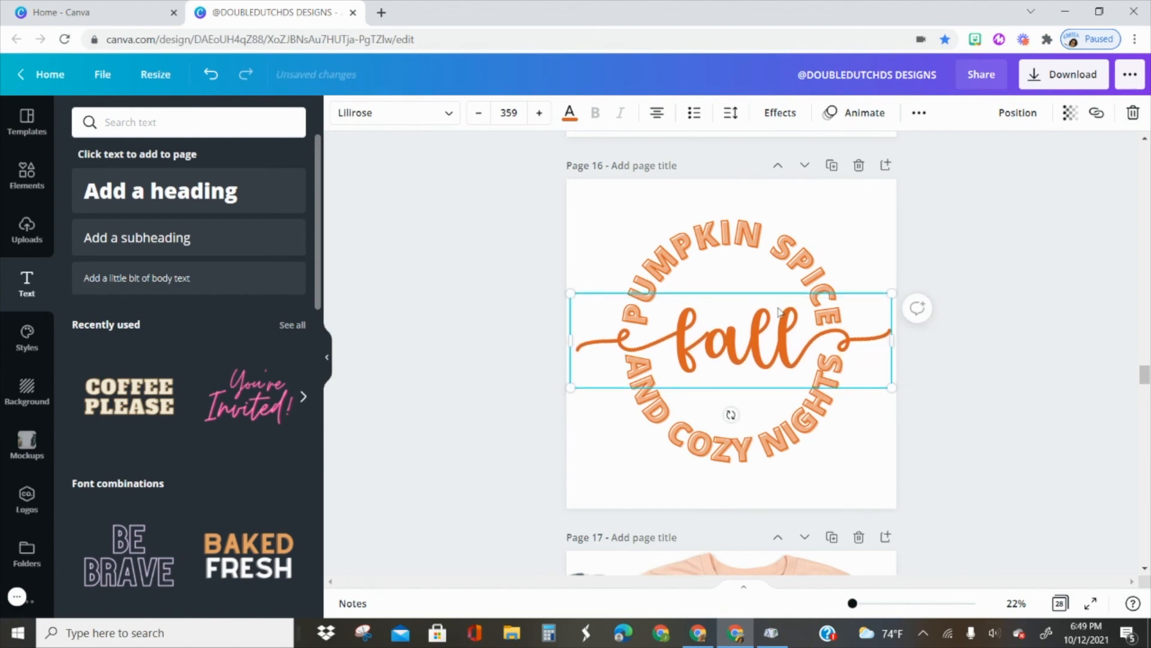
pyautogui.click(963, 295)
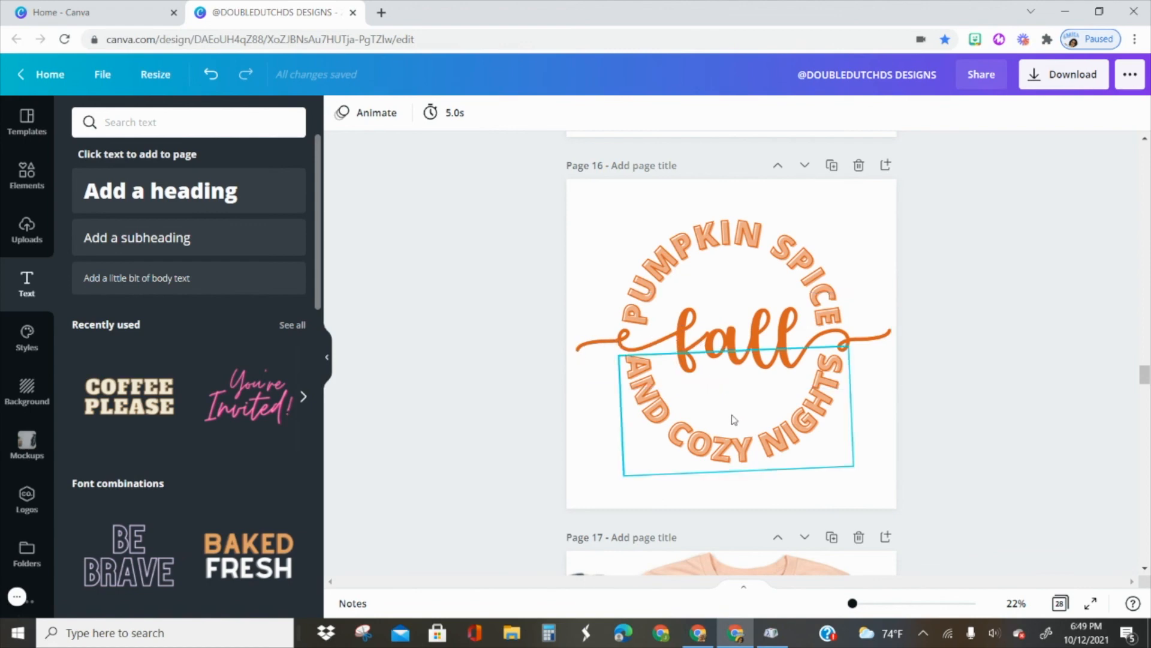
pyautogui.scroll(-3, 933, 399)
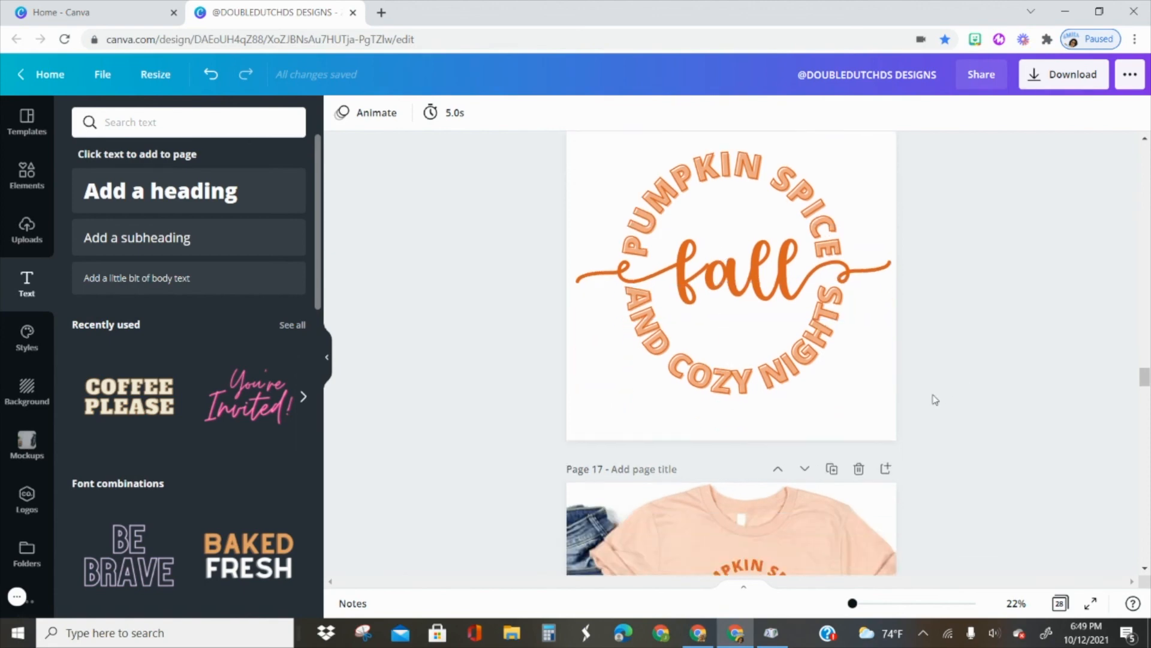
pyautogui.scroll(3, 930, 401)
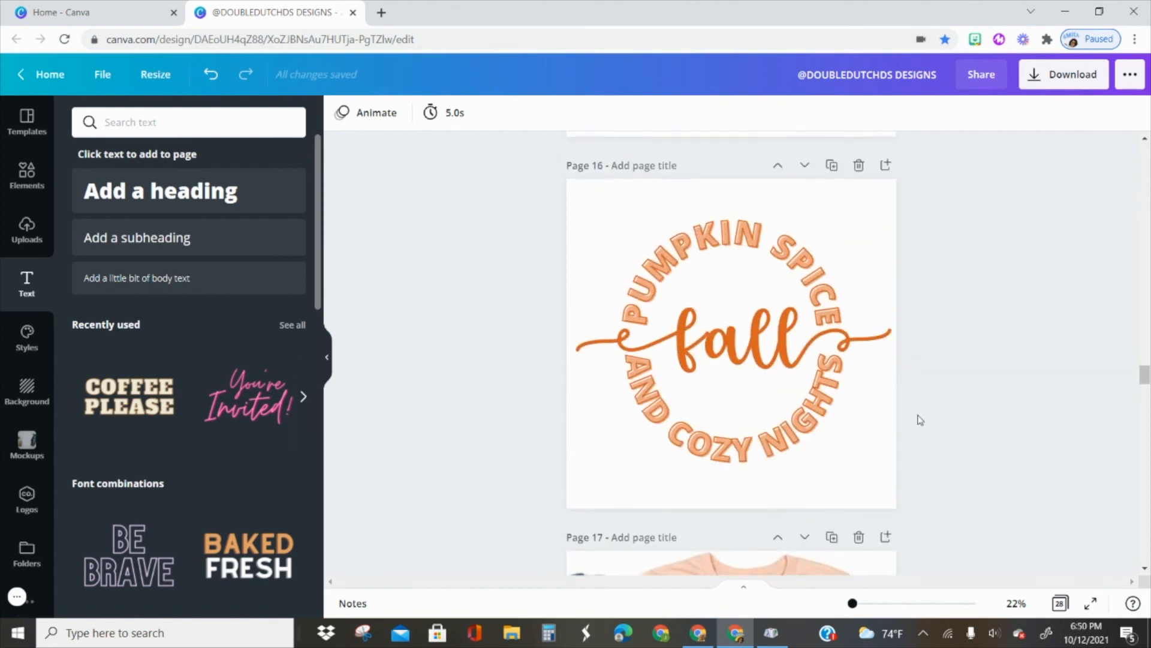